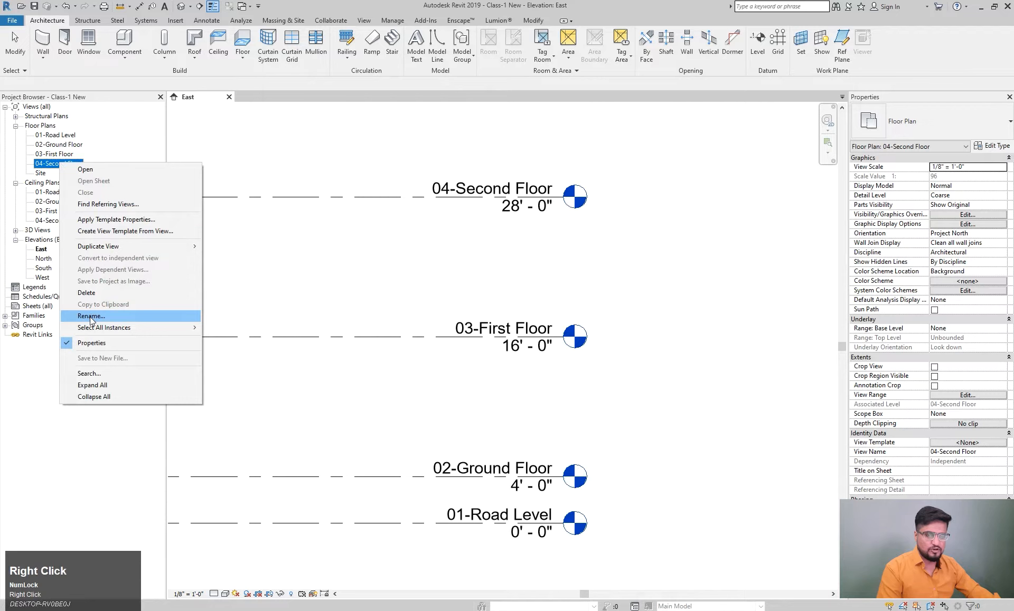
- Dismiss the view options and open the 02-Ground Floor floor plan
key("Escape")
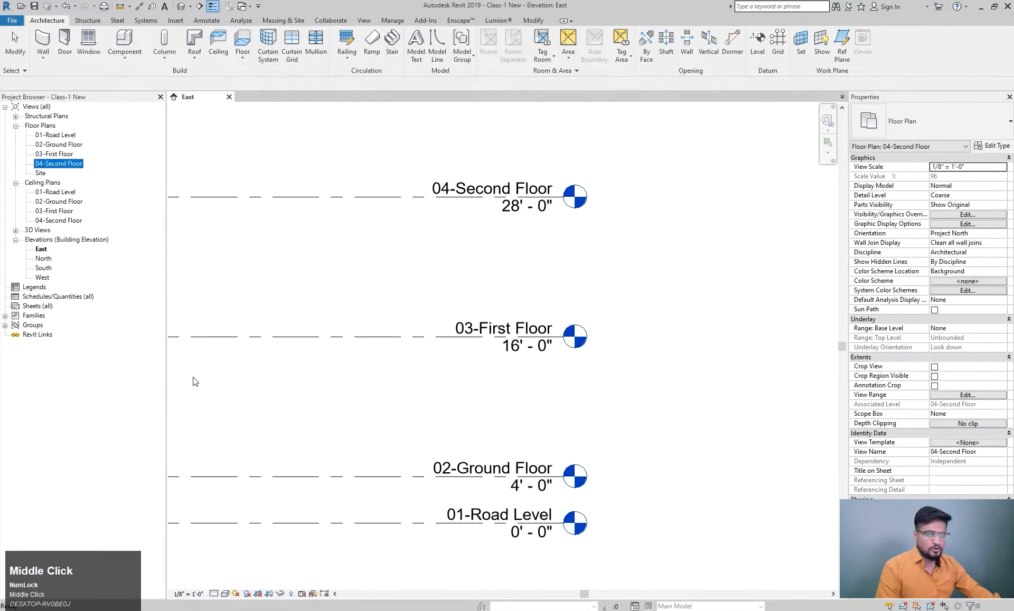
scroll(446, 375, "down", 3)
middle_click_drag(200, 197, 328, 195)
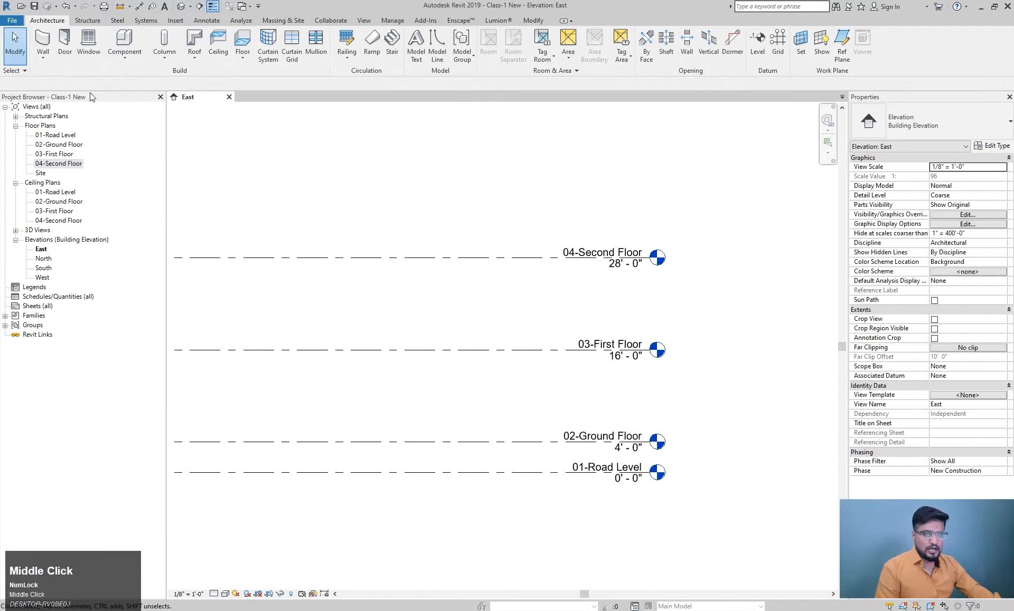
double_click(66, 146)
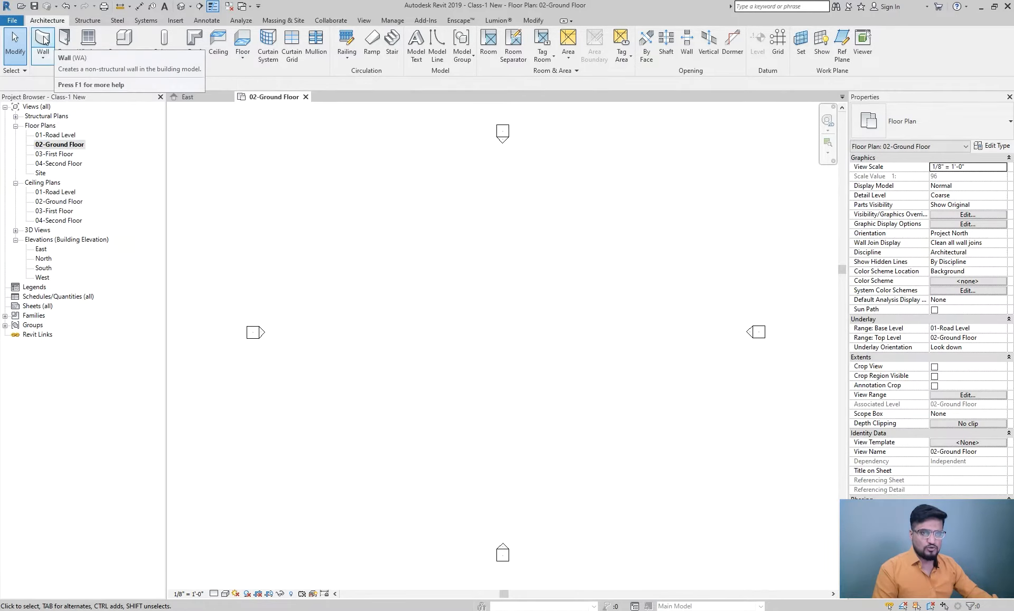
left_click(45, 40)
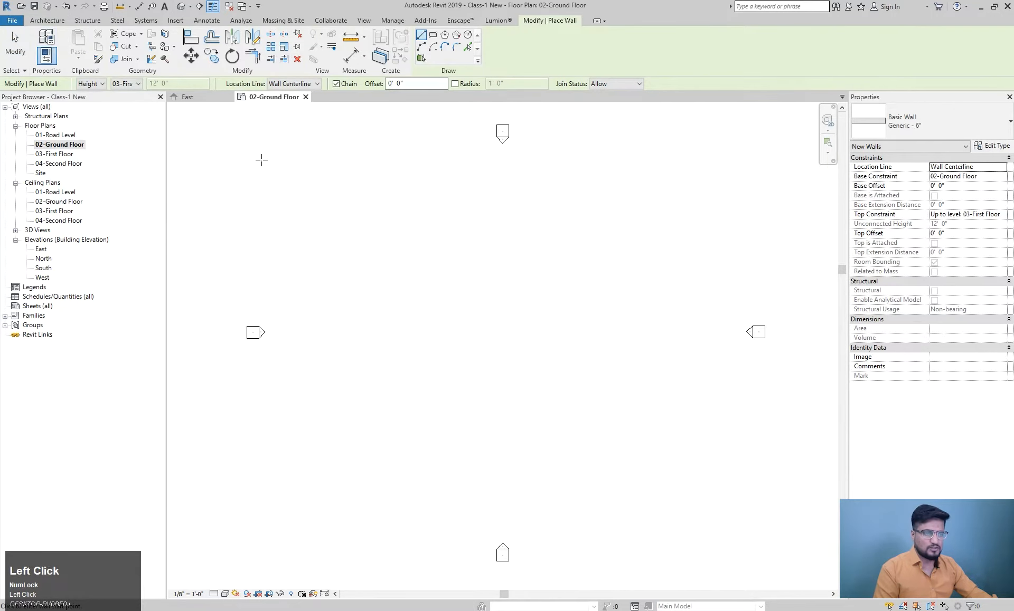
key("Escape")
key("w")
key("a")
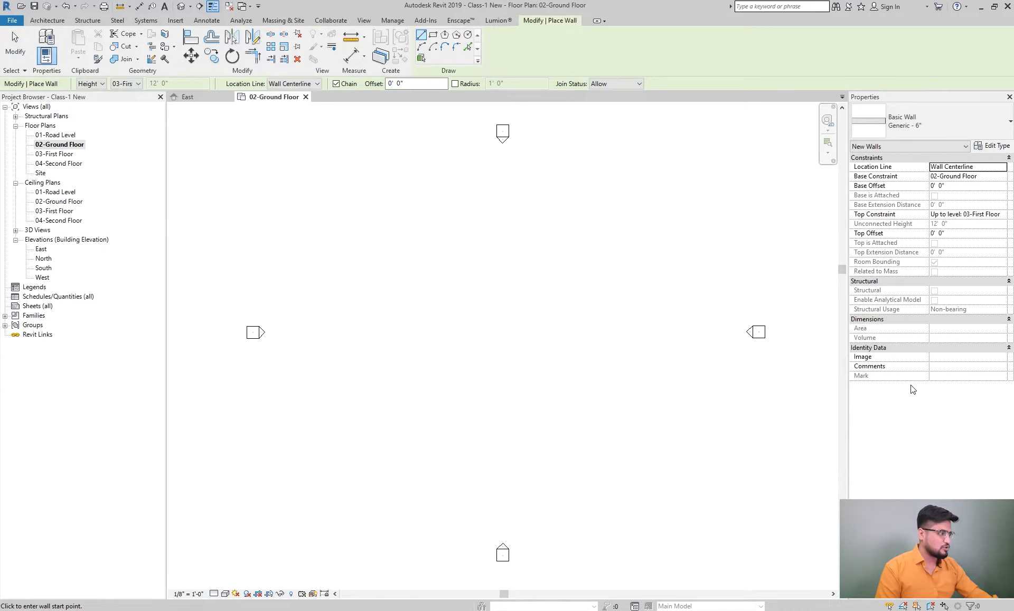
key("Escape")
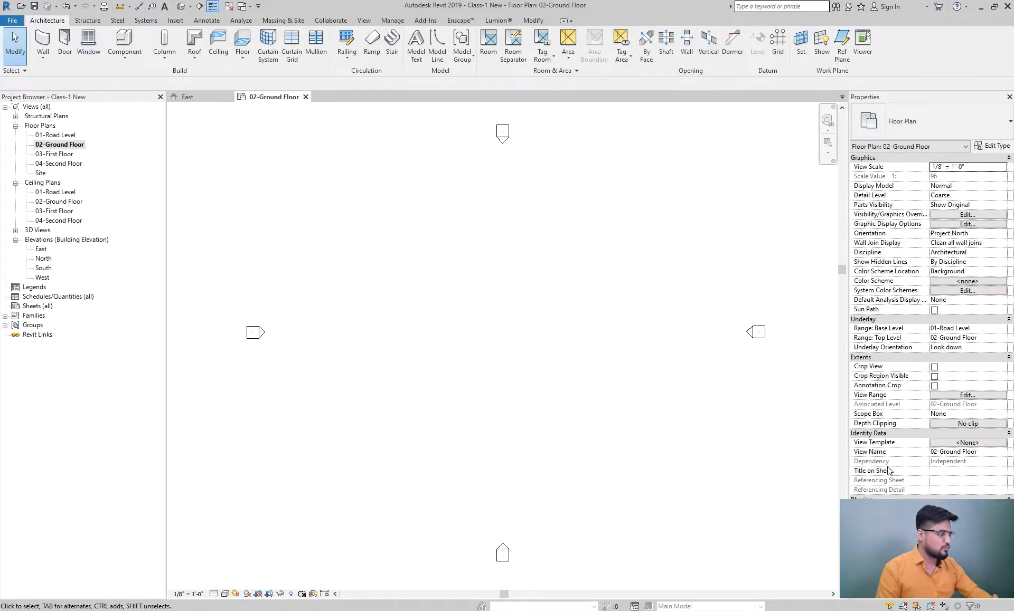
- Start the Wall tool, look through the available basic, curtain and stacked wall types, and choose Basic Wall Generic - 6"
left_click(48, 43)
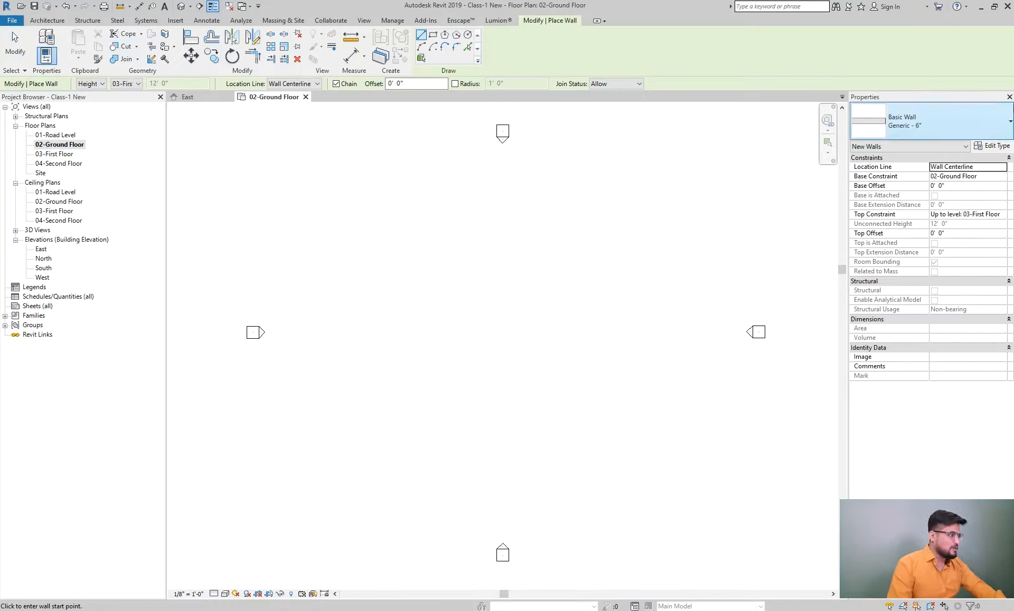
left_click(899, 128)
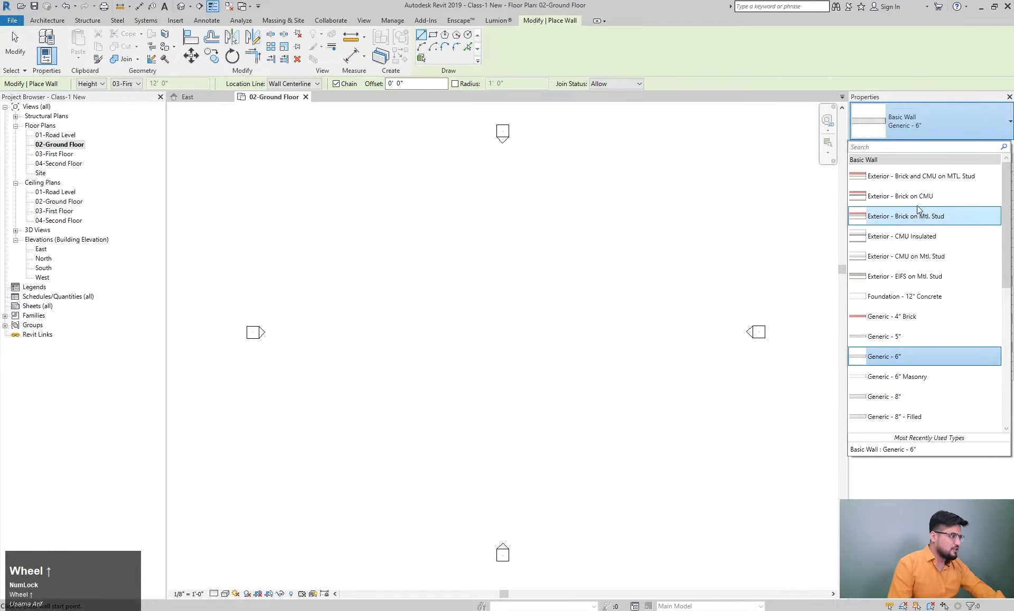
scroll(910, 253, "down", 1)
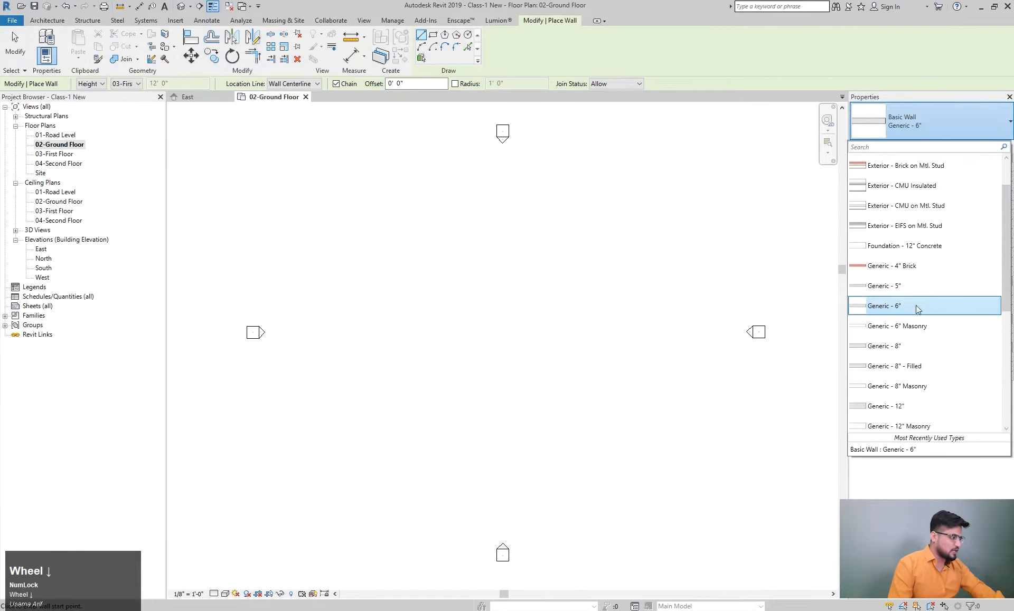
scroll(913, 275, "up", 1)
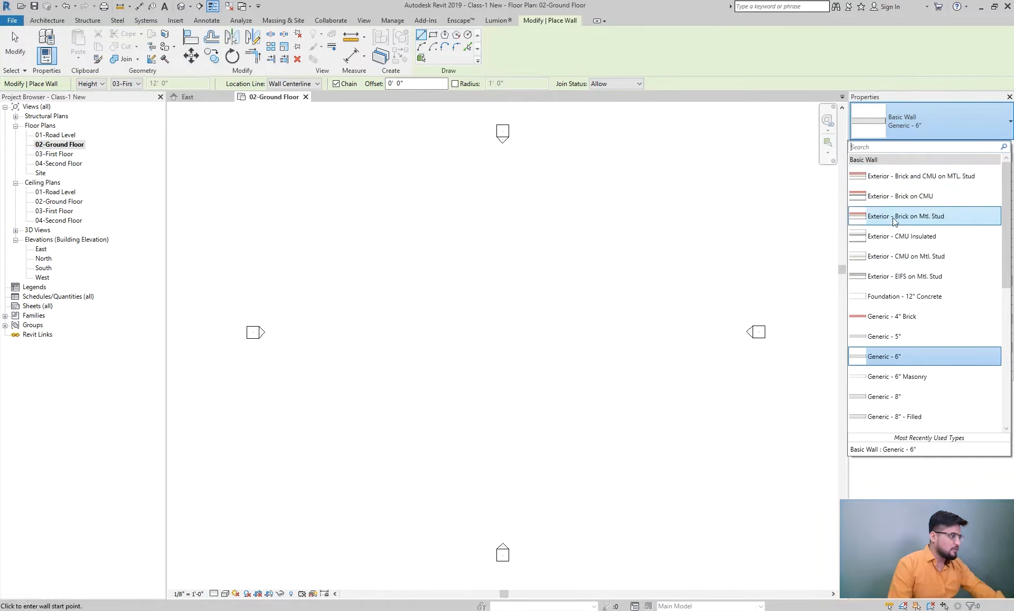
scroll(902, 222, "down", 1)
scroll(903, 211, "up", 1)
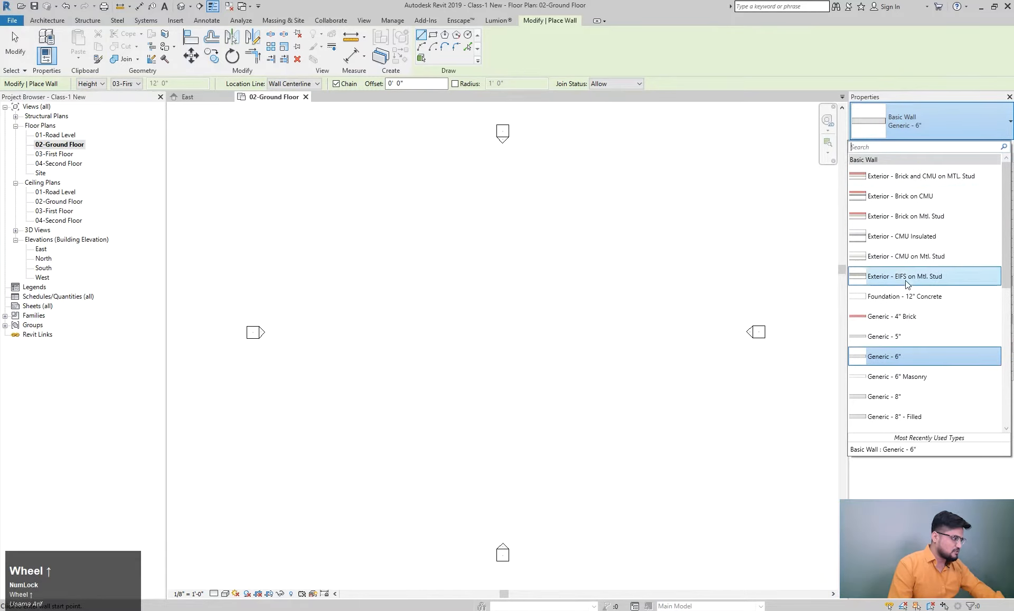
scroll(906, 275, "down", 1)
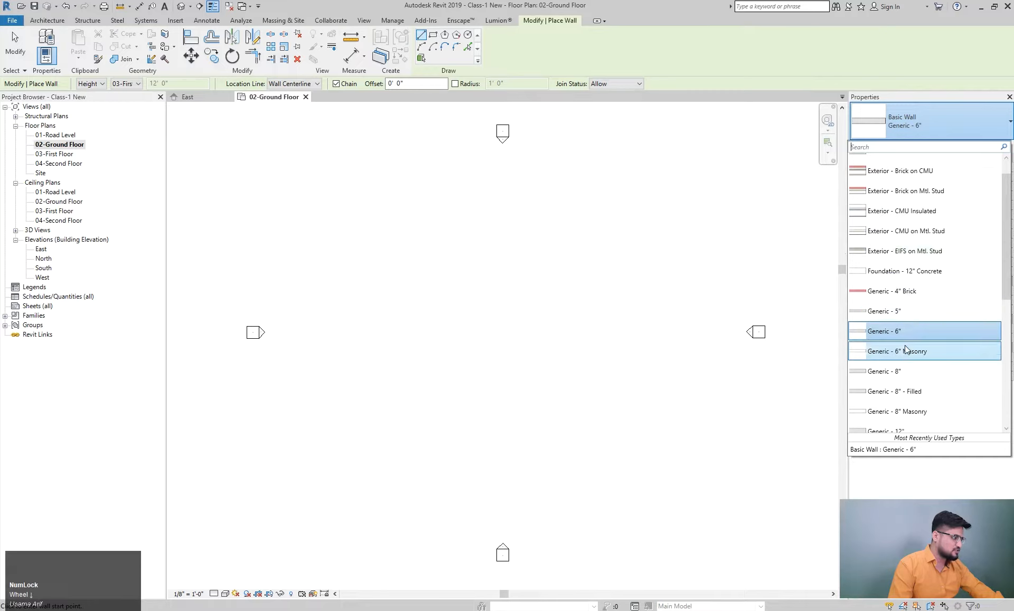
scroll(905, 390, "down", 2)
scroll(906, 393, "down", 1)
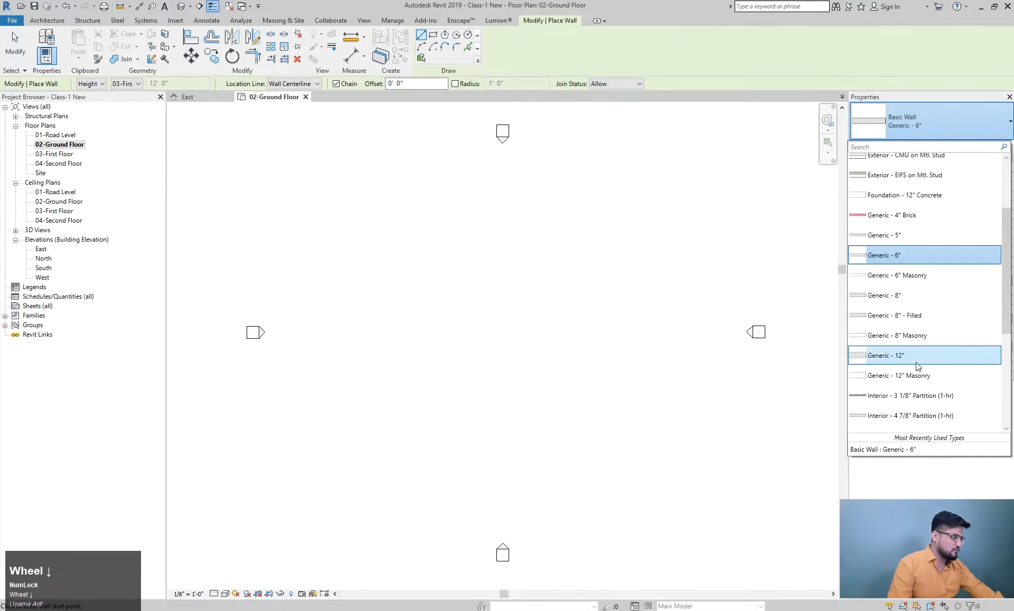
scroll(913, 369, "down", 2)
scroll(916, 362, "down", 4)
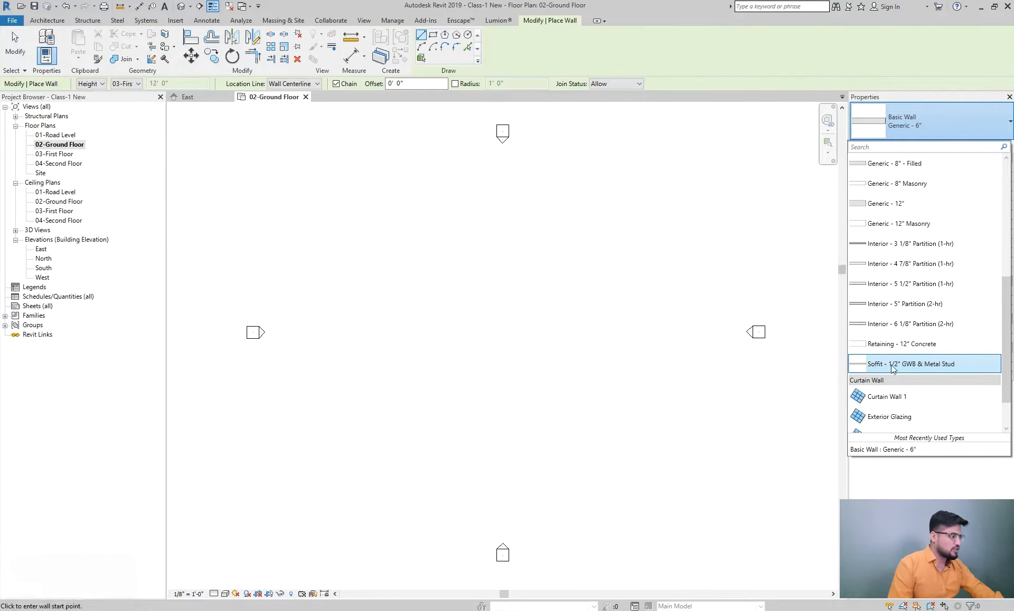
scroll(893, 376, "down", 2)
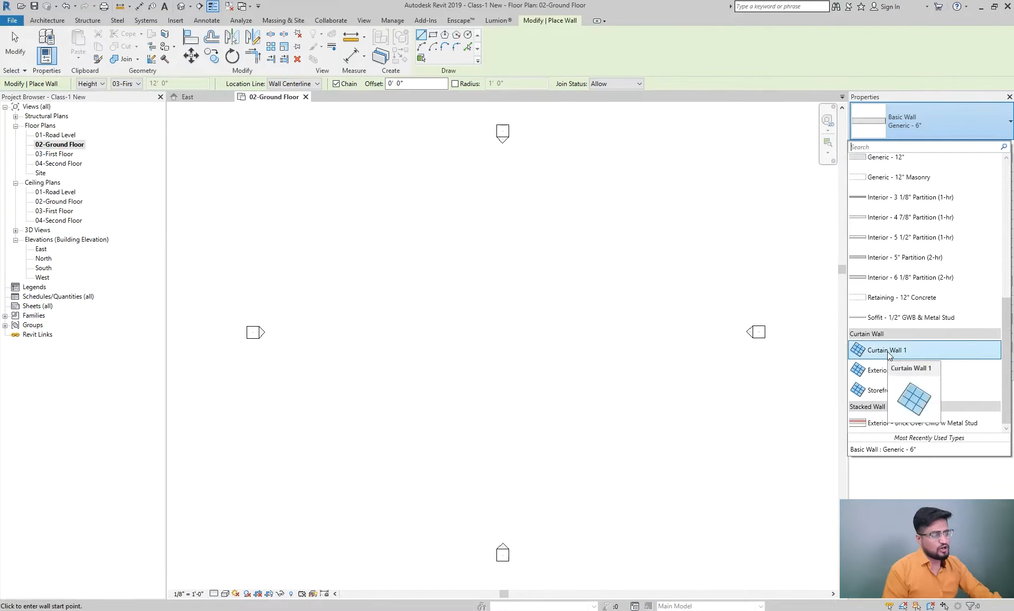
scroll(942, 363, "down", 1)
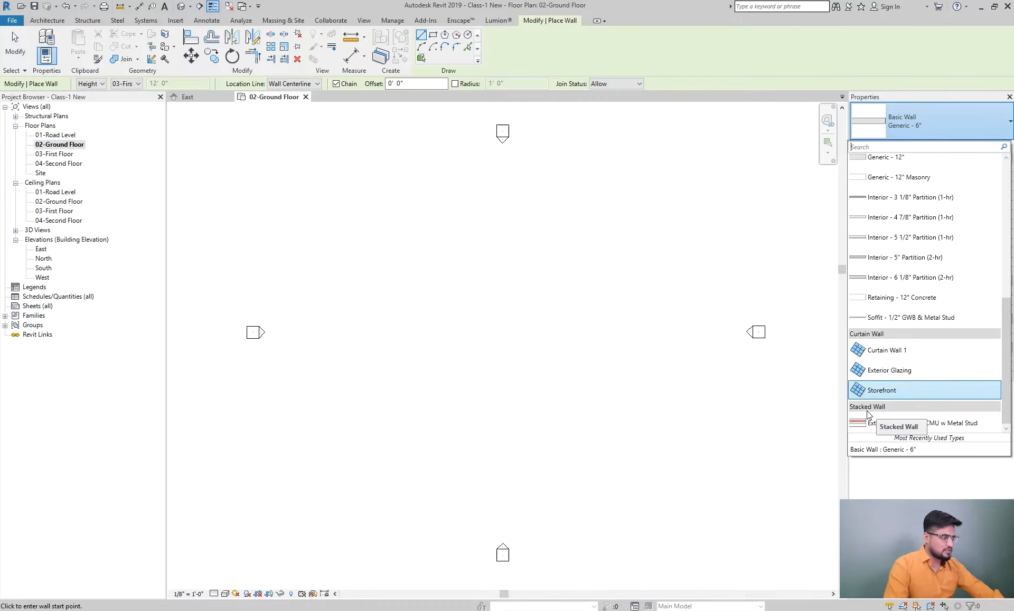
scroll(868, 415, "up", 5)
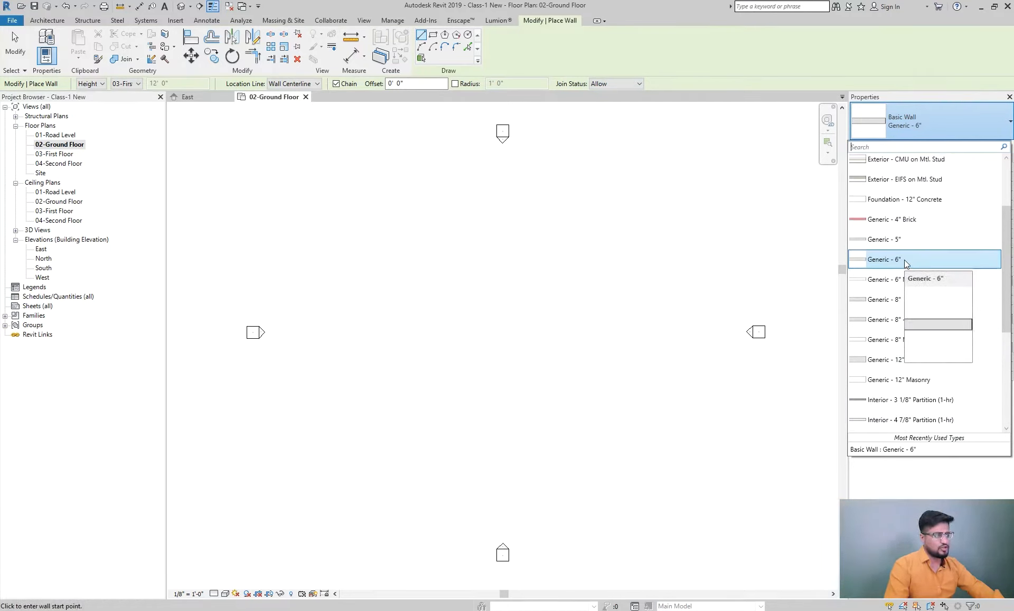
left_click(906, 260)
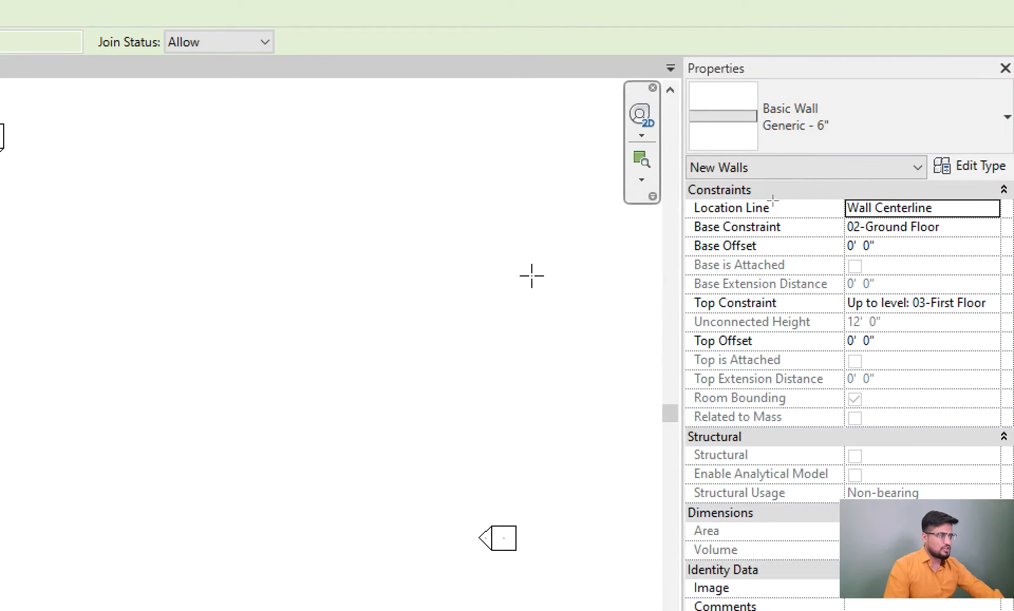
- Preview a horizontal wall about 3' 7" long aligned on its Wall Centerline, and cancel it before placement
left_click(512, 284)
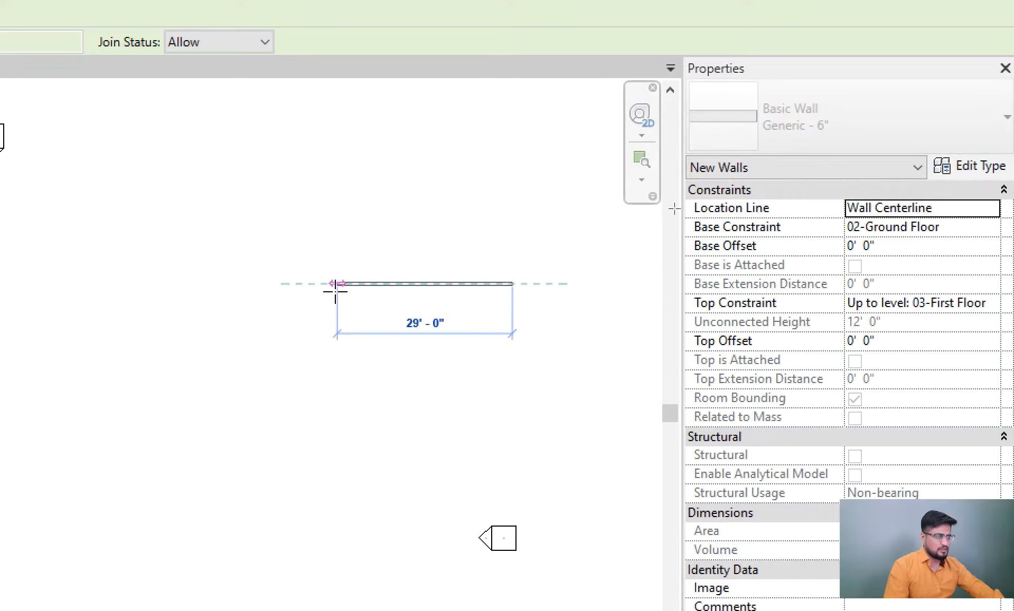
scroll(482, 291, "up", 5)
scroll(477, 295, "up", 4)
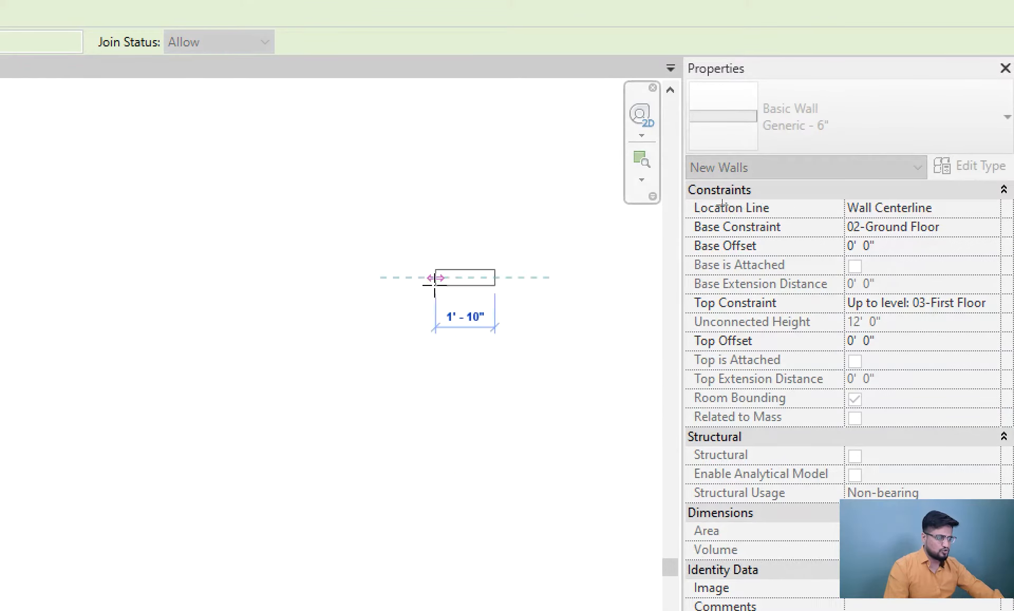
scroll(372, 285, "down", 1)
scroll(349, 280, "up", 1)
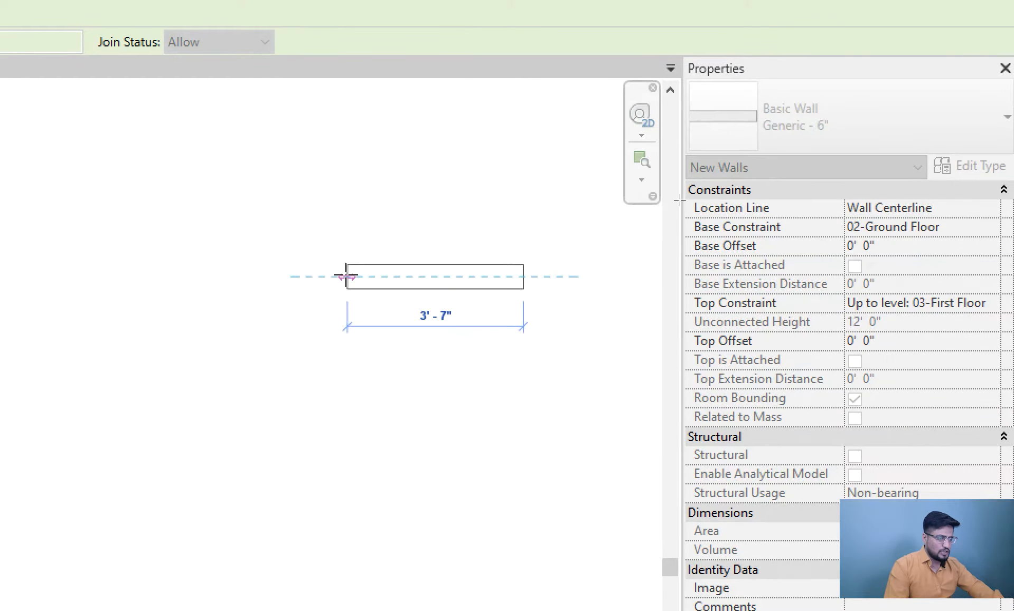
scroll(346, 276, "up", 1)
middle_click_drag(346, 276, 283, 286)
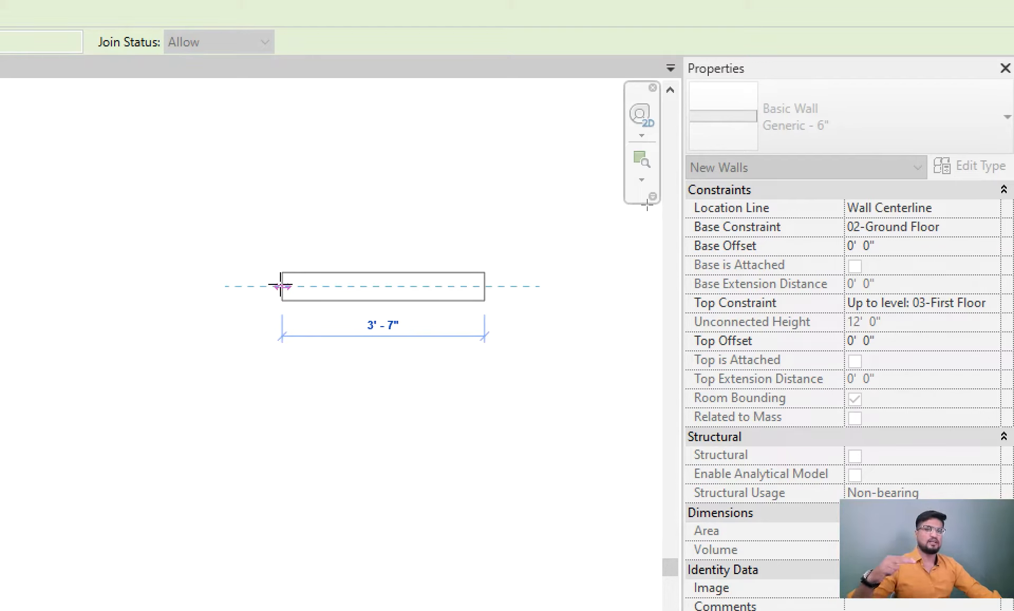
key("Escape")
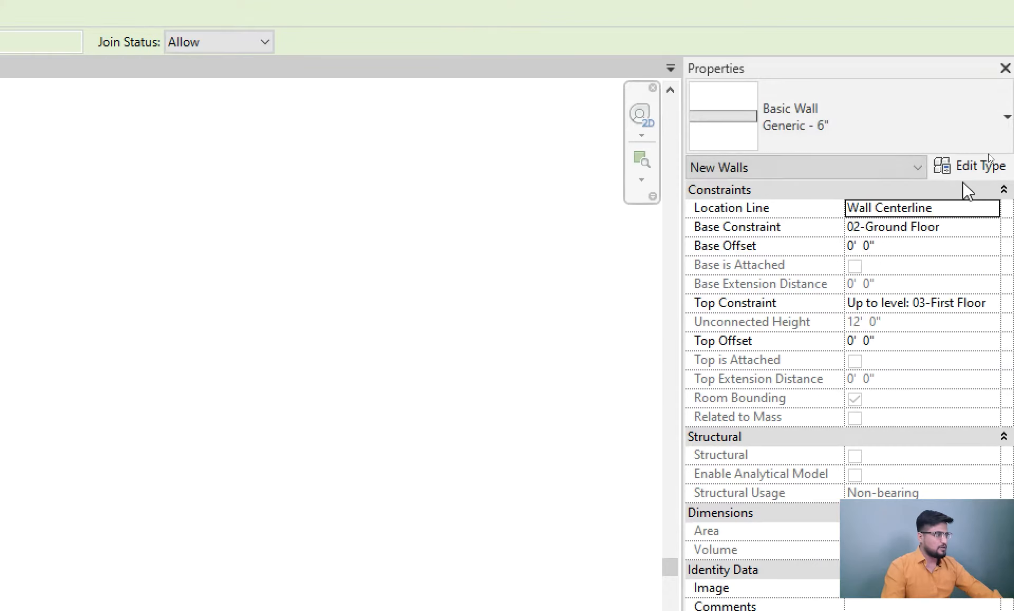
- Set the location line to Finish Face: Exterior and preview a horizontal wall about 3' 9" long without placing it
left_click(996, 209)
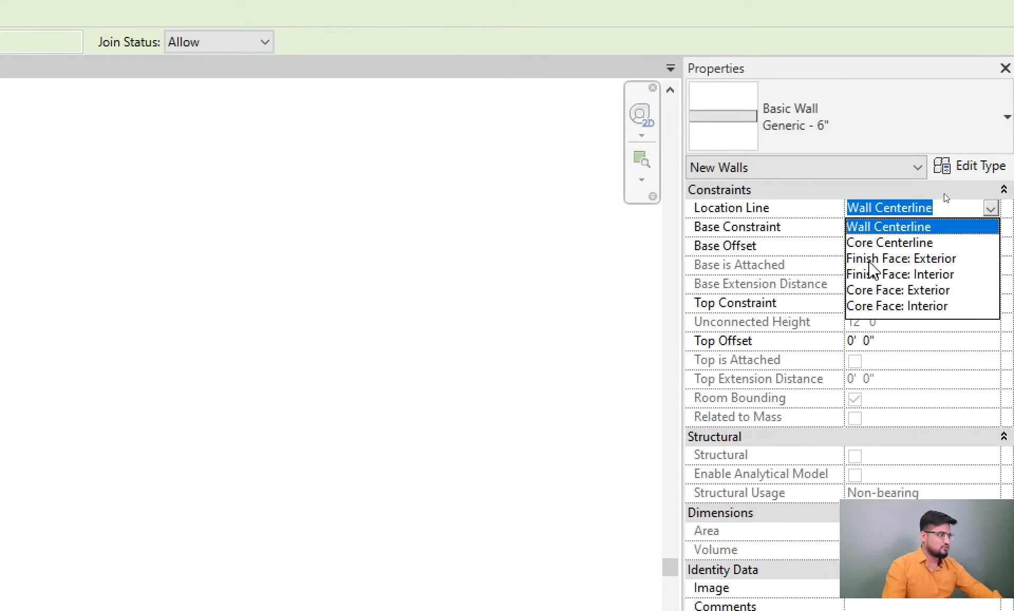
left_click(921, 258)
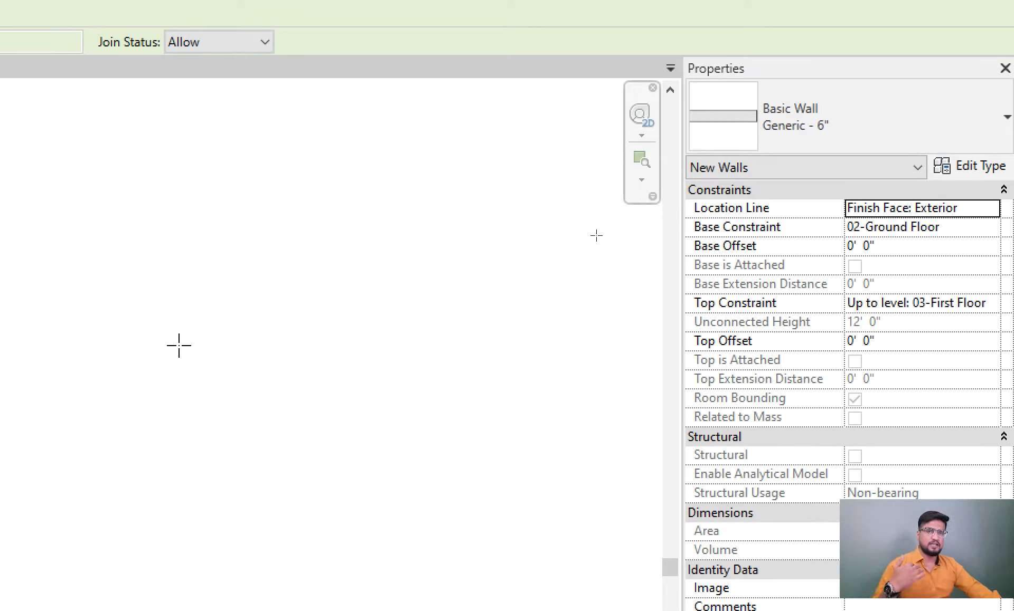
left_click(179, 345)
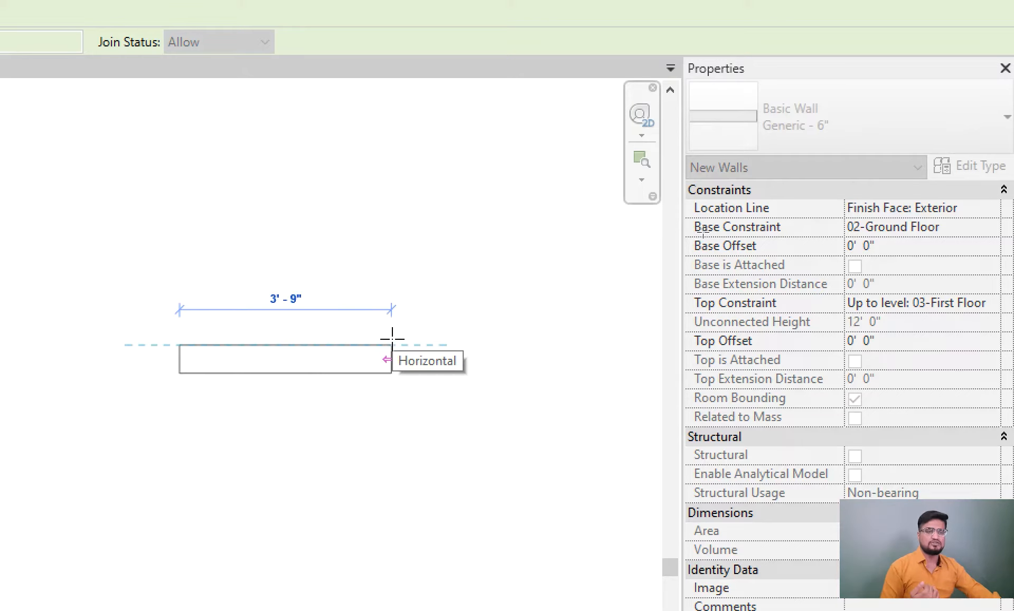
key("Escape")
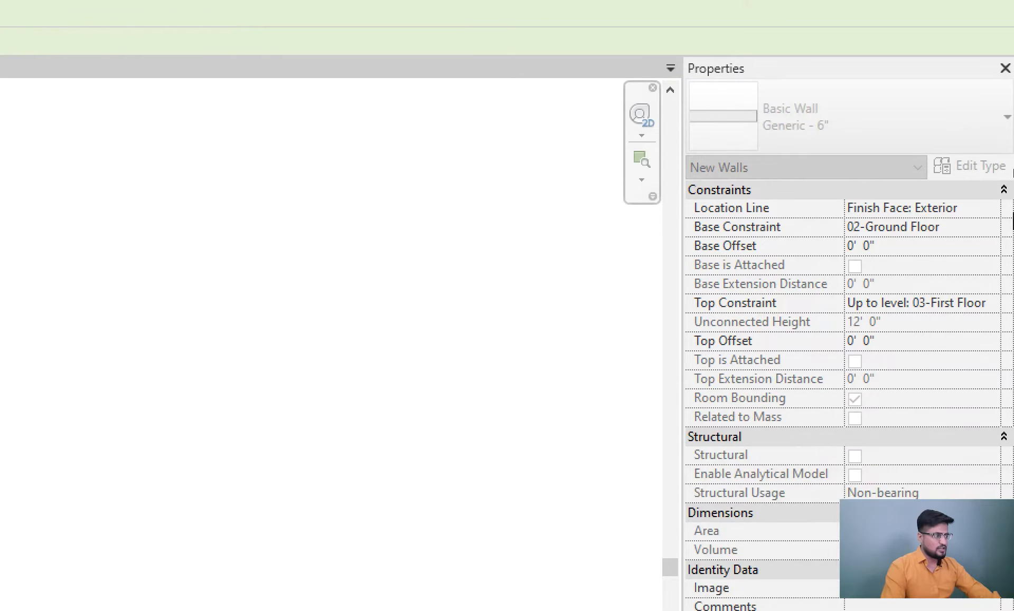
- Set the location line to Finish Face: Interior and preview a horizontal wall about 4' 2" long without placing it
left_click(950, 207)
left_click(989, 208)
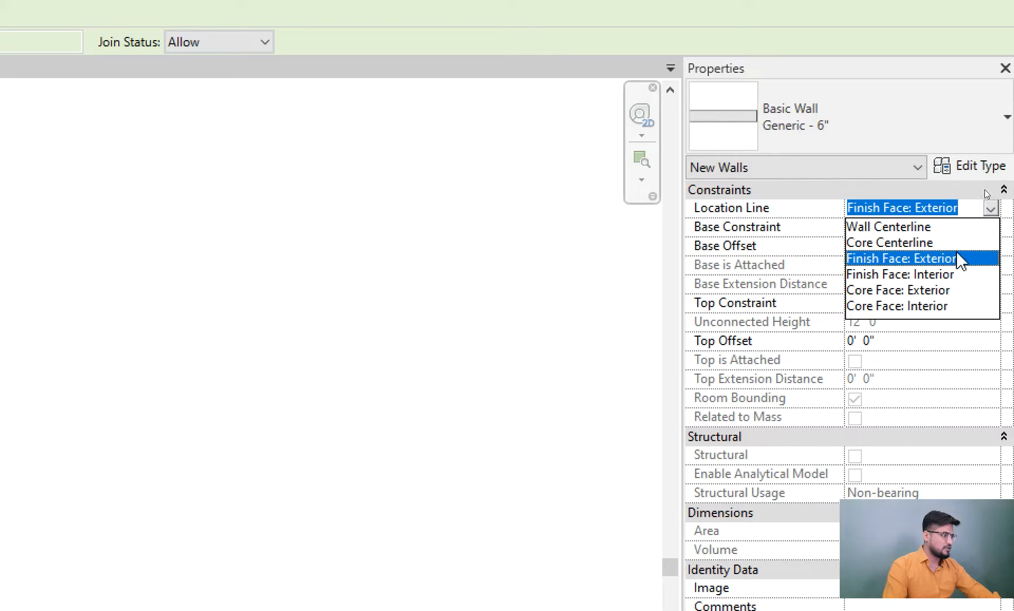
key("Down")
key("Return")
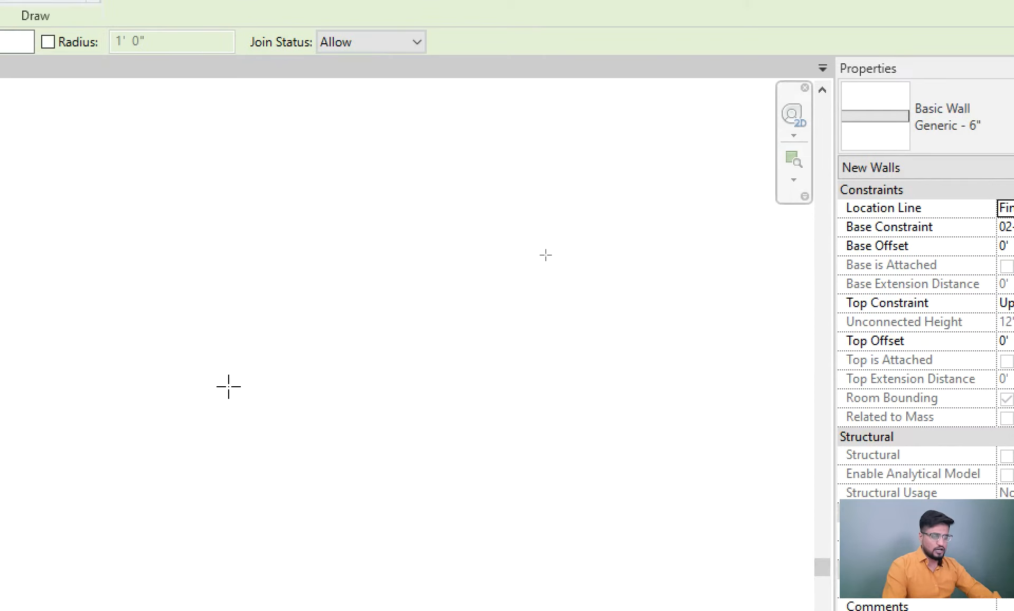
left_click(101, 375)
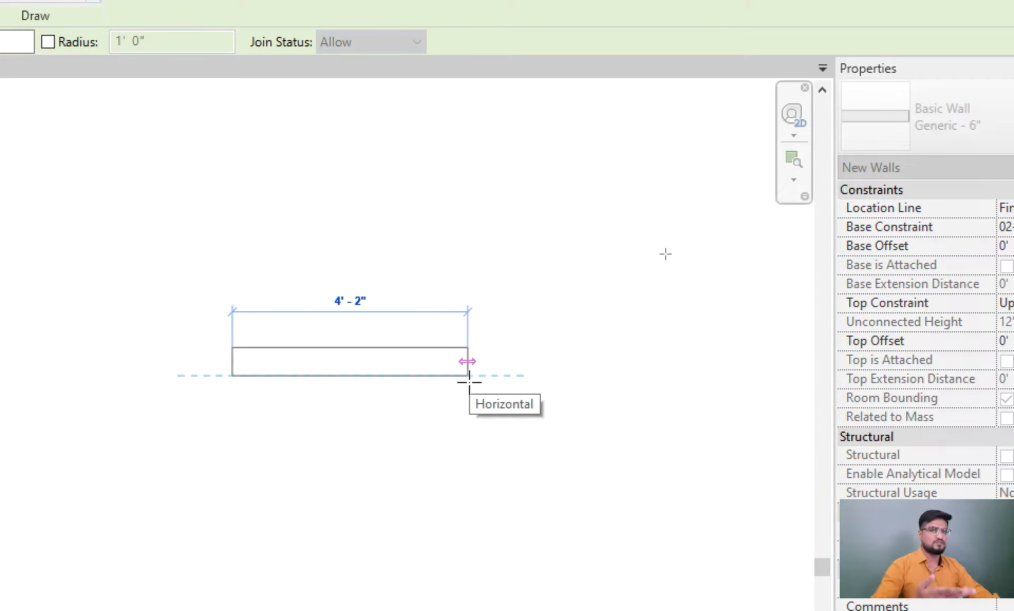
key("Escape")
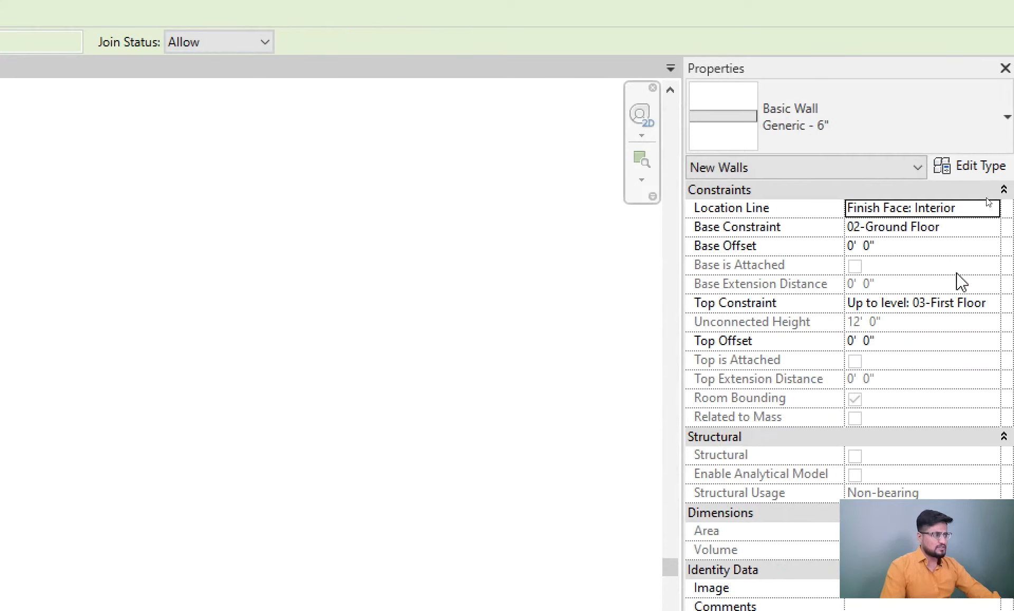
- Set the location line of the new walls to Wall Centerline
left_click(995, 211)
left_click(991, 209)
left_click(955, 227)
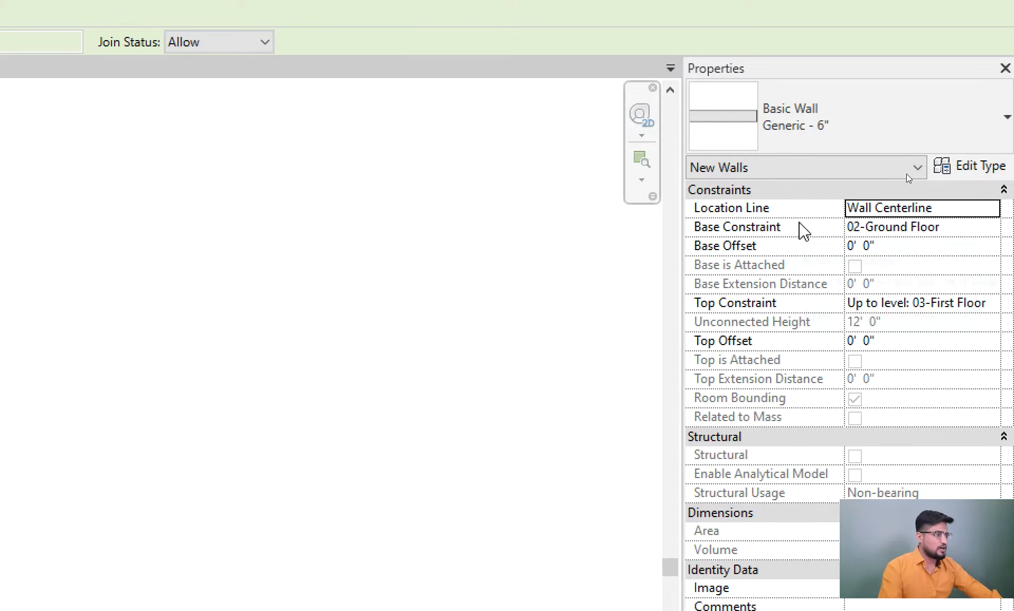
- Set the base constraint of the new walls to 02-Ground Floor
mouse_move(803, 231)
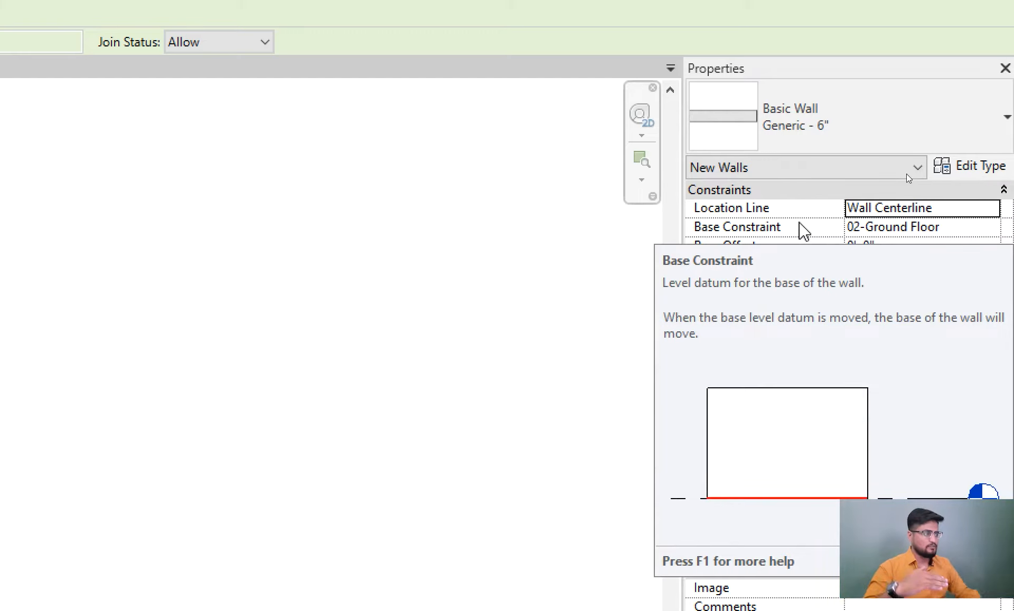
left_click(991, 235)
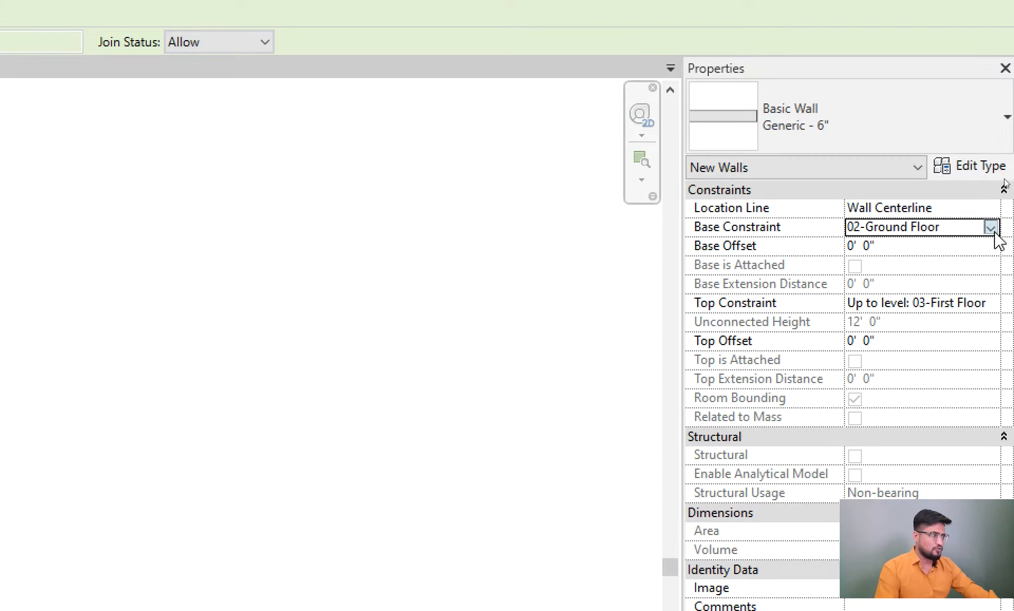
left_click(990, 229)
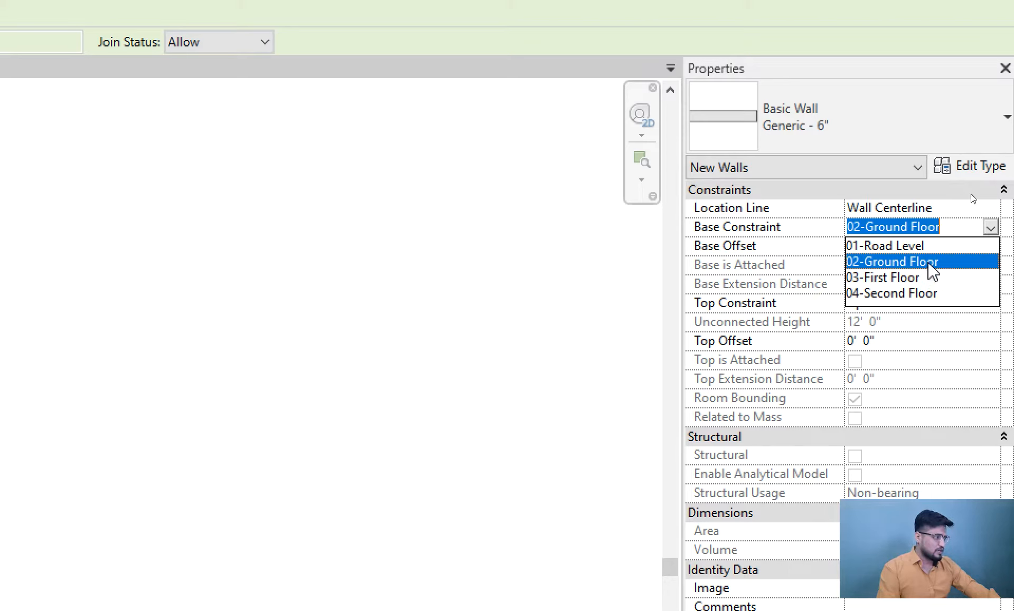
left_click(928, 264)
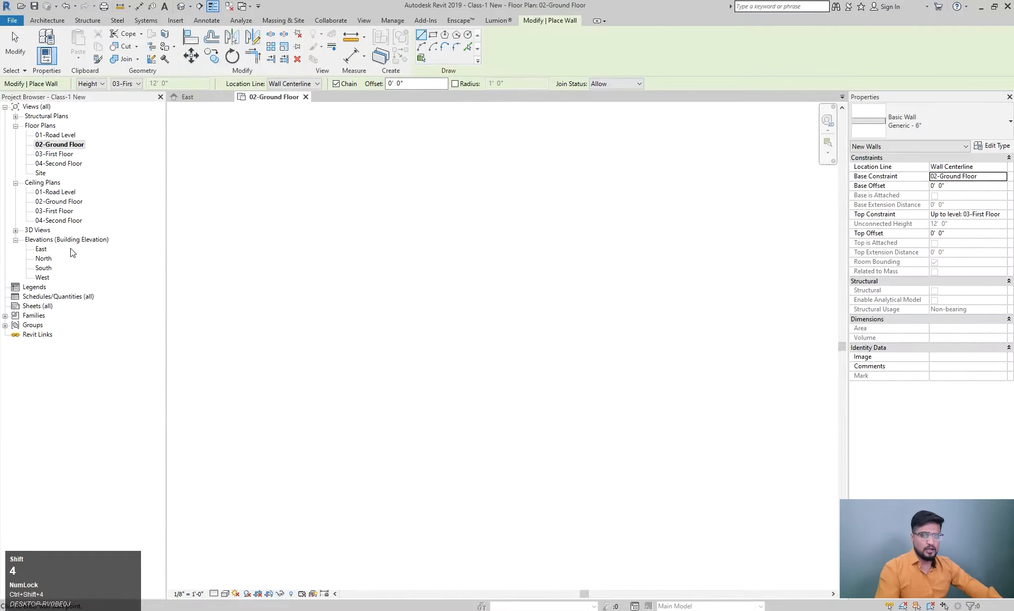
- Measure the height between 03-First Floor and 02-Ground Floor in the East elevation with an aligned dimension, without placing it
double_click(42, 250)
scroll(569, 415, "up", 1, "shift")
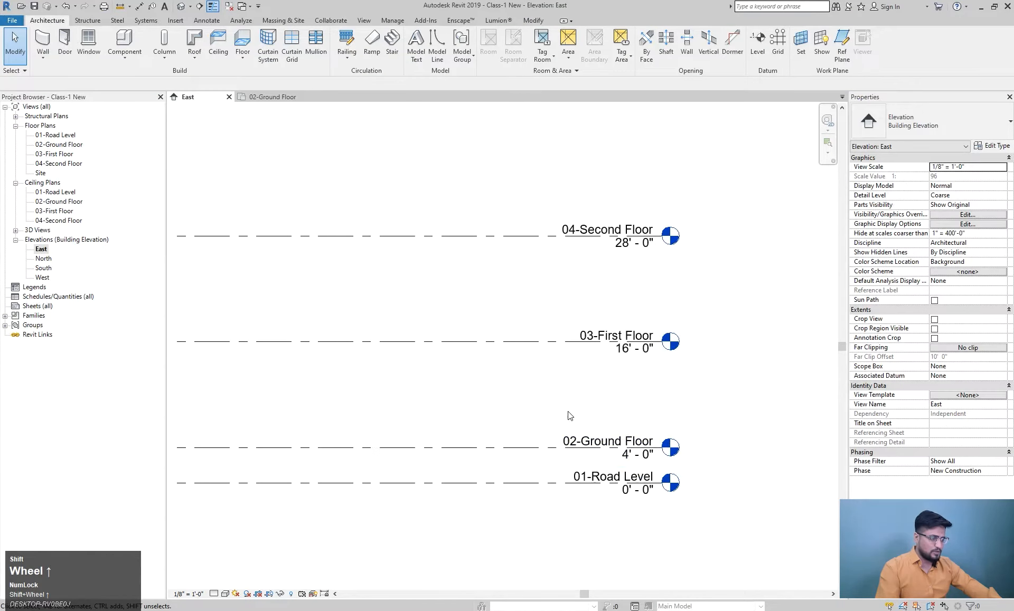
left_click(138, 6, "shift")
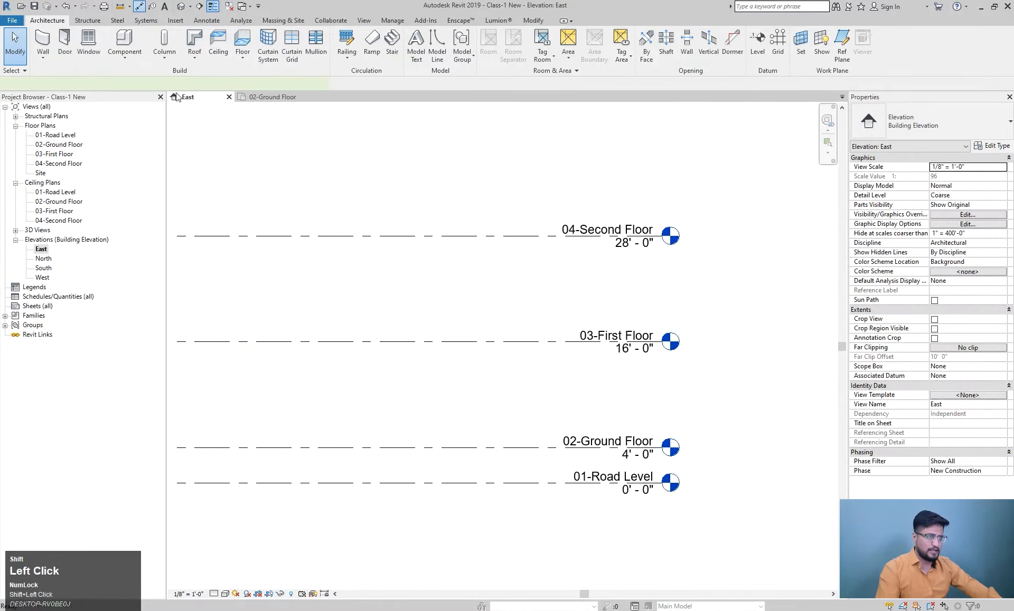
left_click(463, 342)
left_click(471, 448)
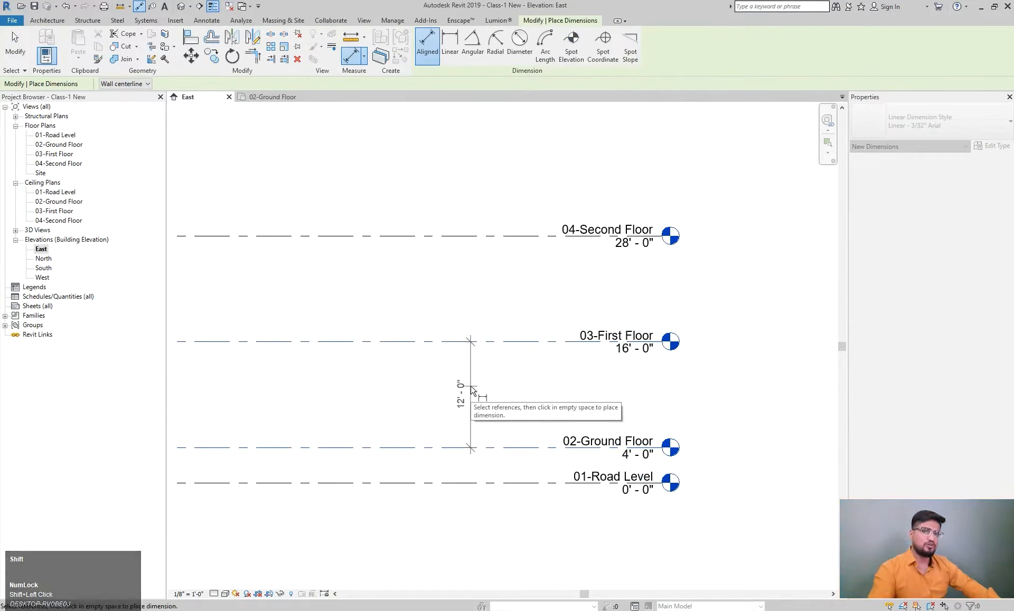
key("Escape")
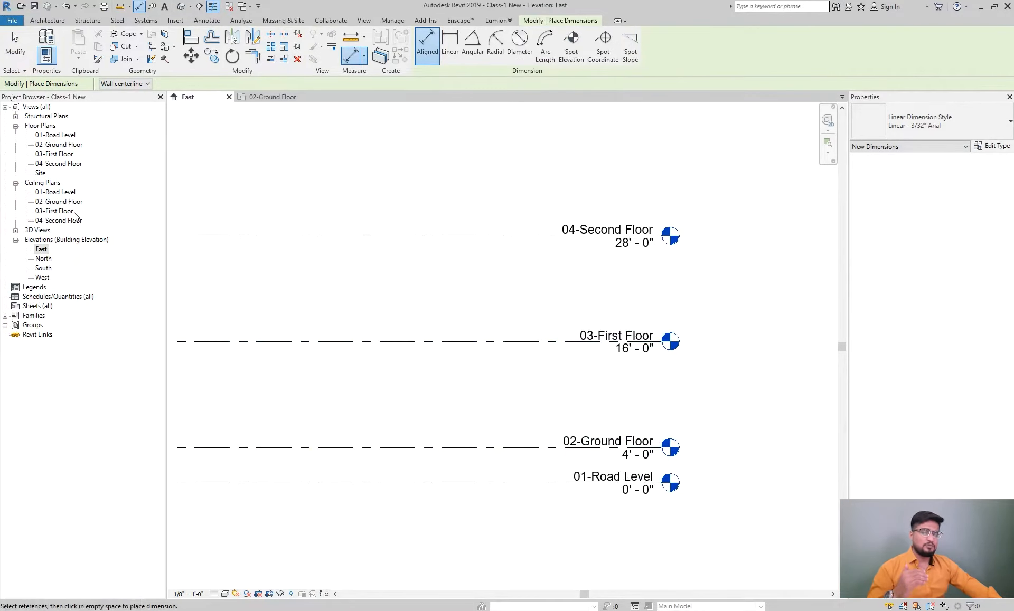
- Return to the 02-Ground Floor plan and start the Wall command
double_click(62, 146)
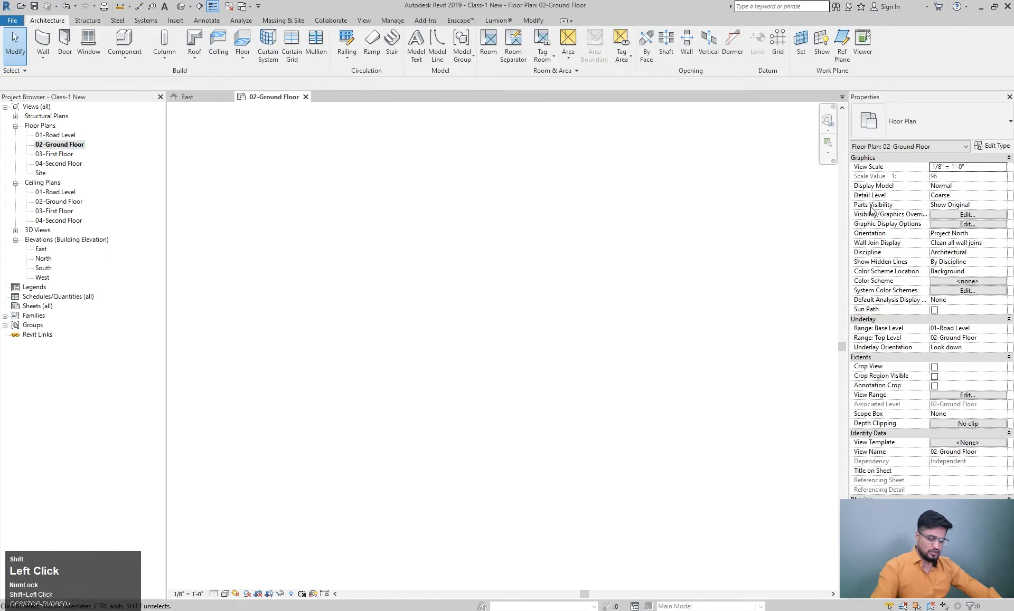
key("w")
key("a")
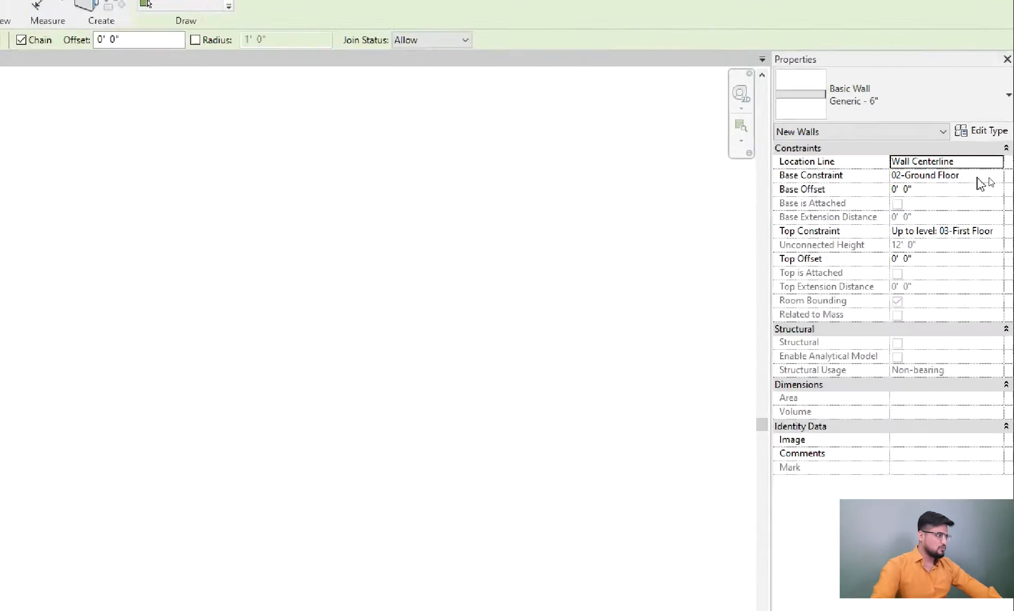
- Try the Unconnected top constraint for the new walls, and return it to Up to level: 03-First Floor
left_click(998, 234)
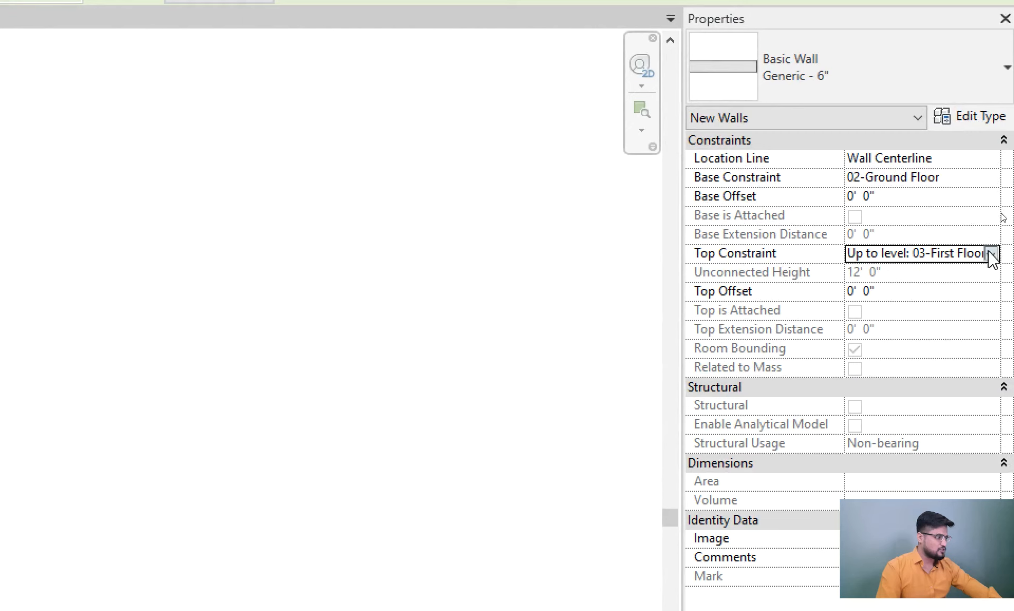
left_click(992, 254)
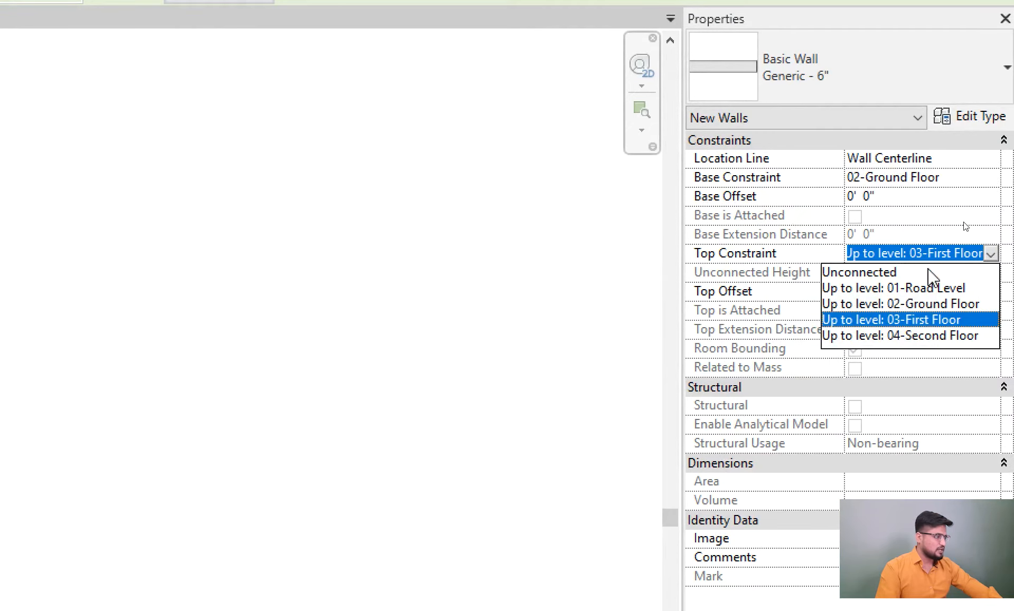
left_click(882, 274)
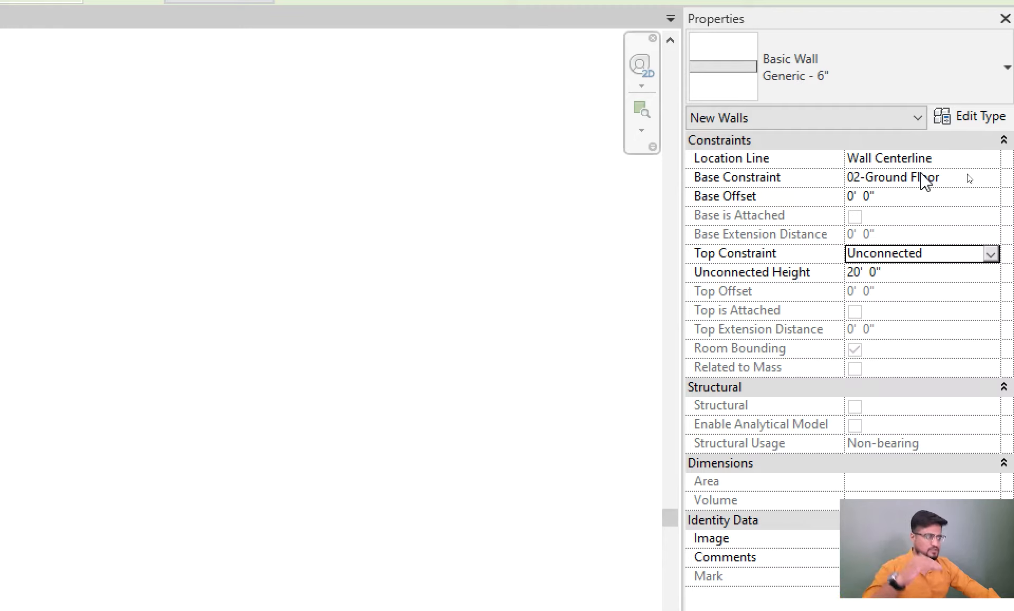
left_click(991, 254)
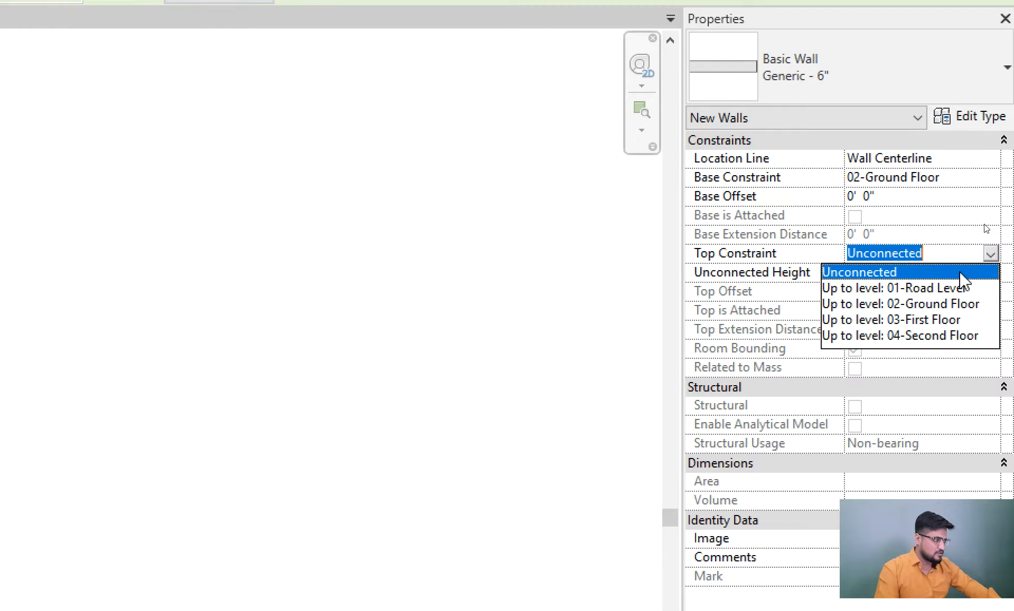
left_click(944, 320)
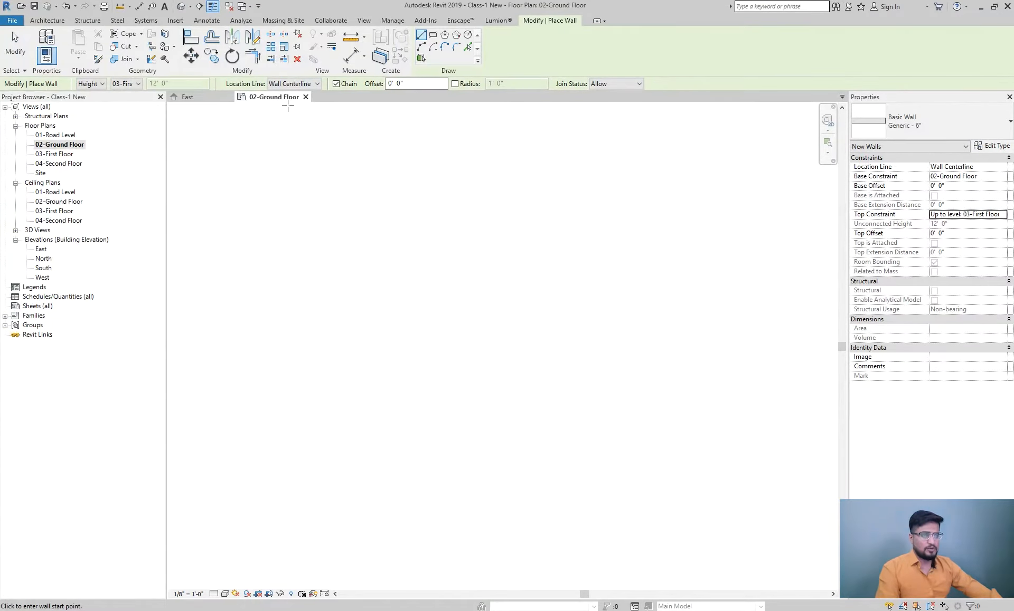
- Draw a horizontal Generic - 6" wall 10' long in the 02-Ground Floor plan and exit the Wall command
left_click(340, 306)
scroll(357, 305, "up", 2, "shift")
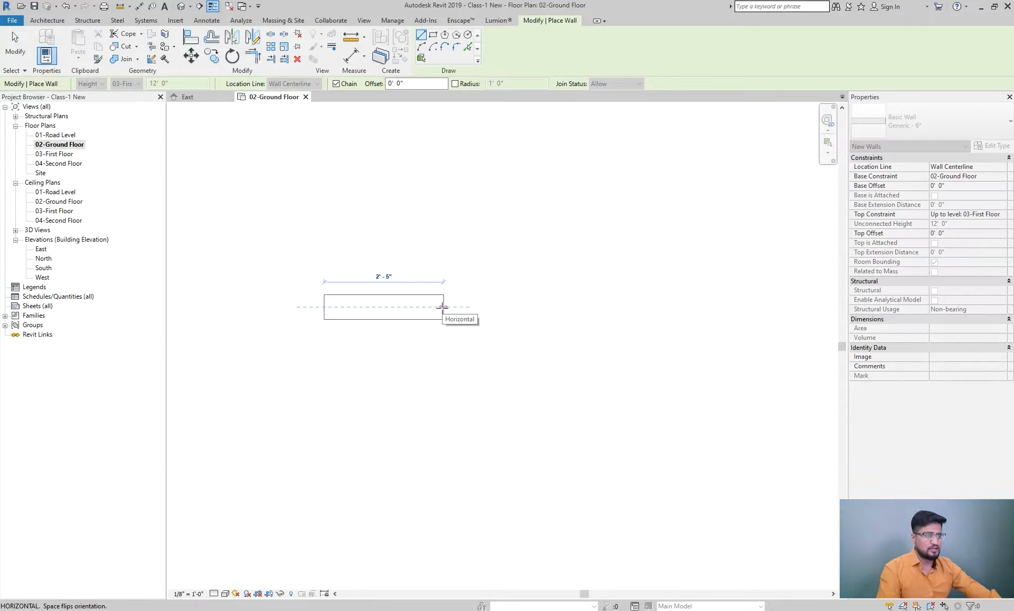
scroll(442, 307, "up", 1, "shift")
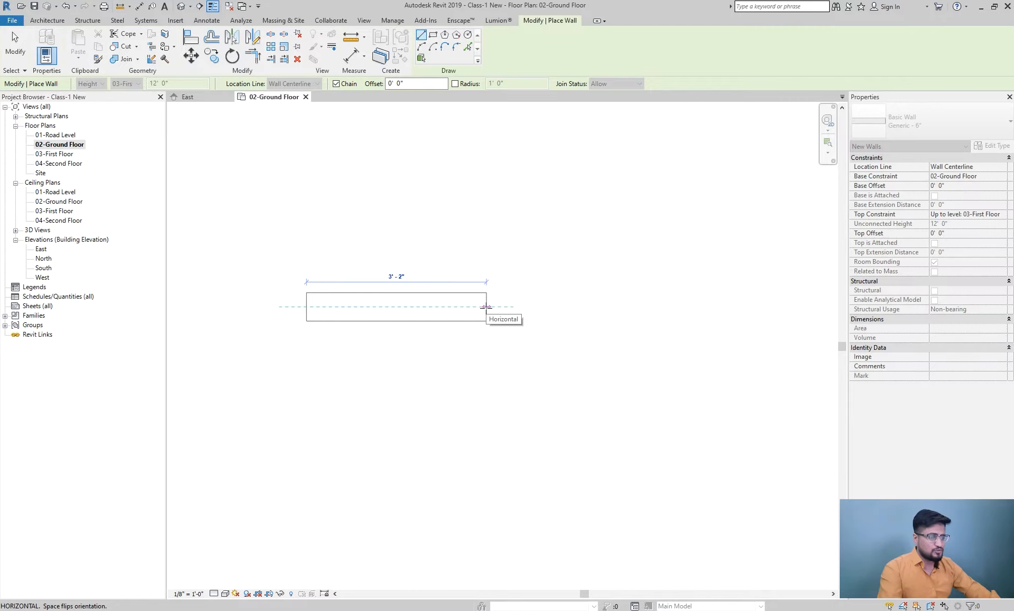
scroll(486, 307, "down", 2, "shift")
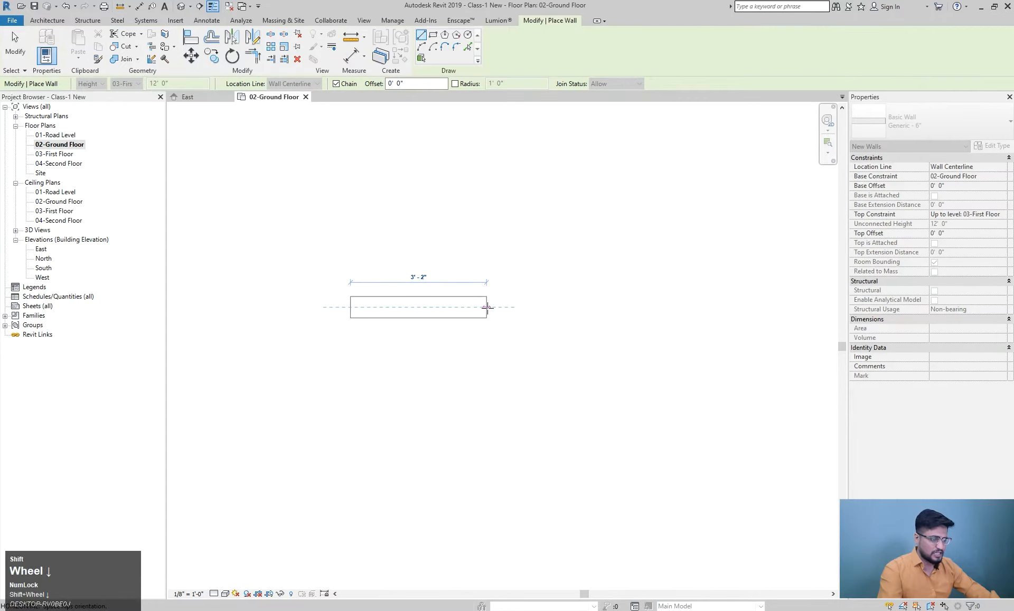
type("10'")
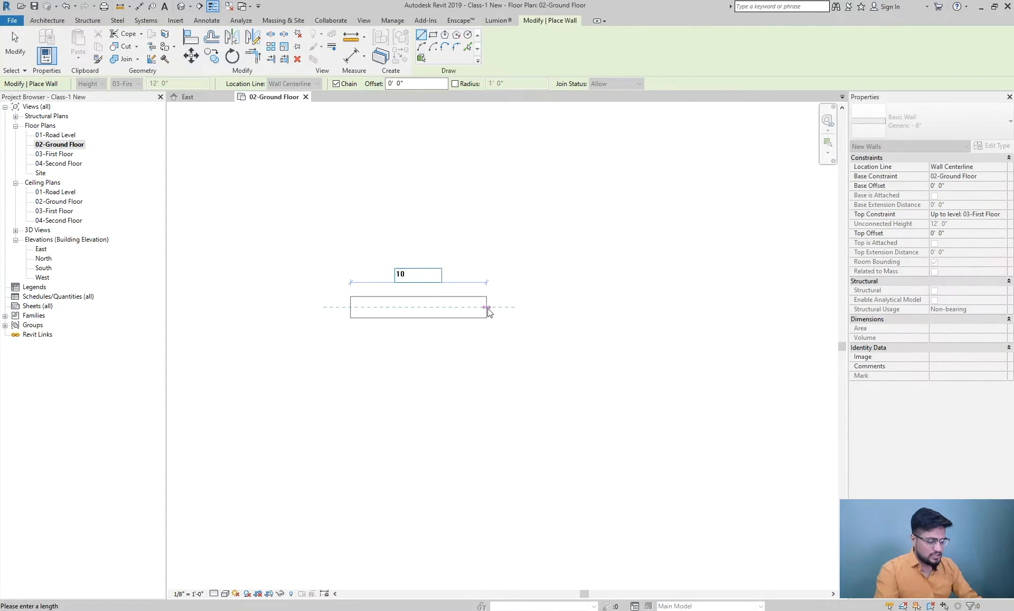
key("Return")
key("Escape")
scroll(669, 298, "up", 1, "shift")
middle_click_drag(768, 297, 724, 315)
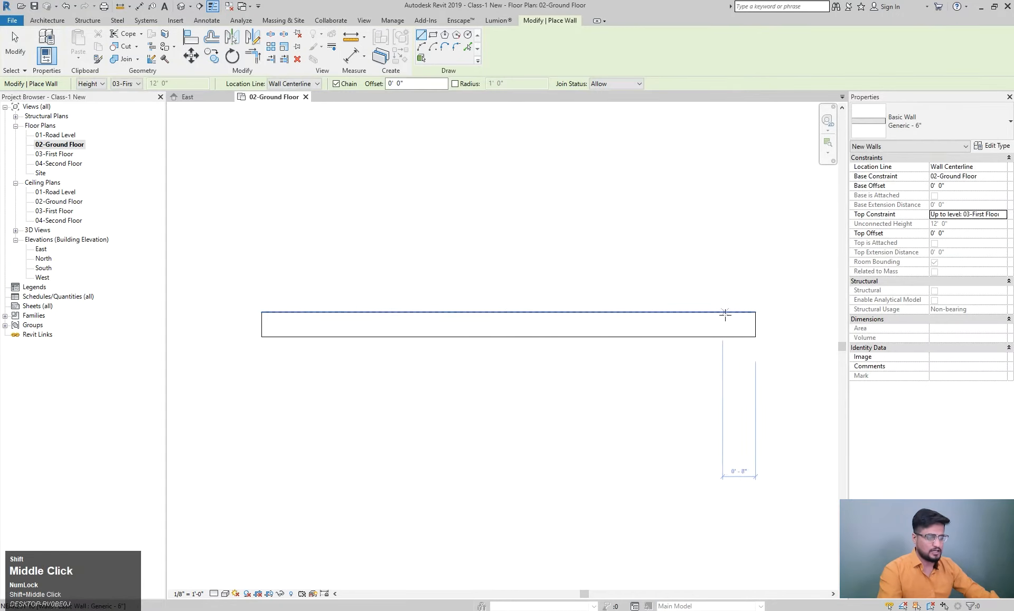
key("shift+Escape")
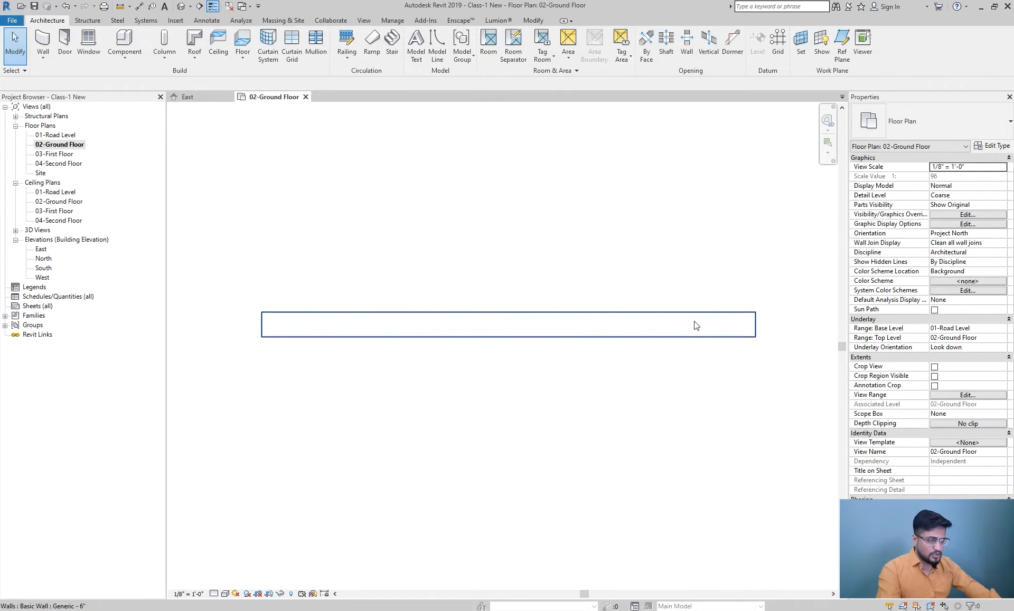
- Examine the placed wall's properties and its top constraint options, and deselect the wall without changing anything
left_click(503, 313, "shift")
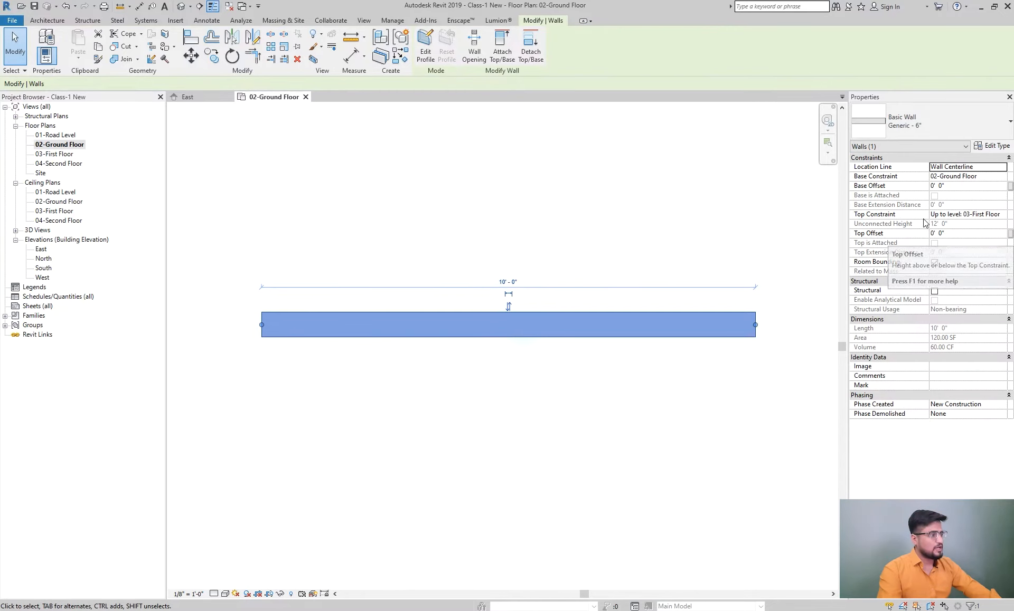
left_click(995, 216)
left_click(1001, 215)
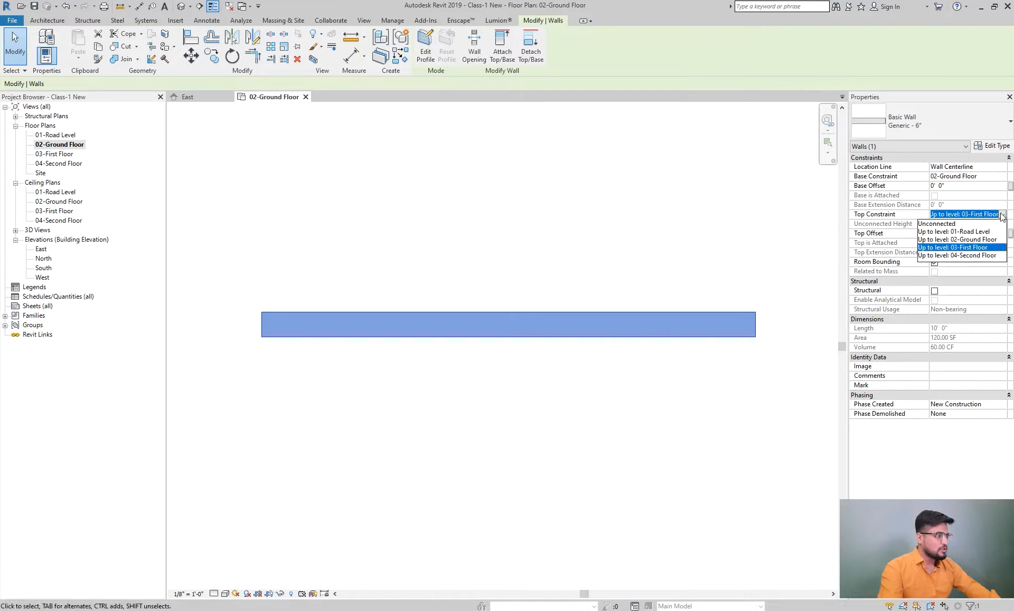
key("Escape")
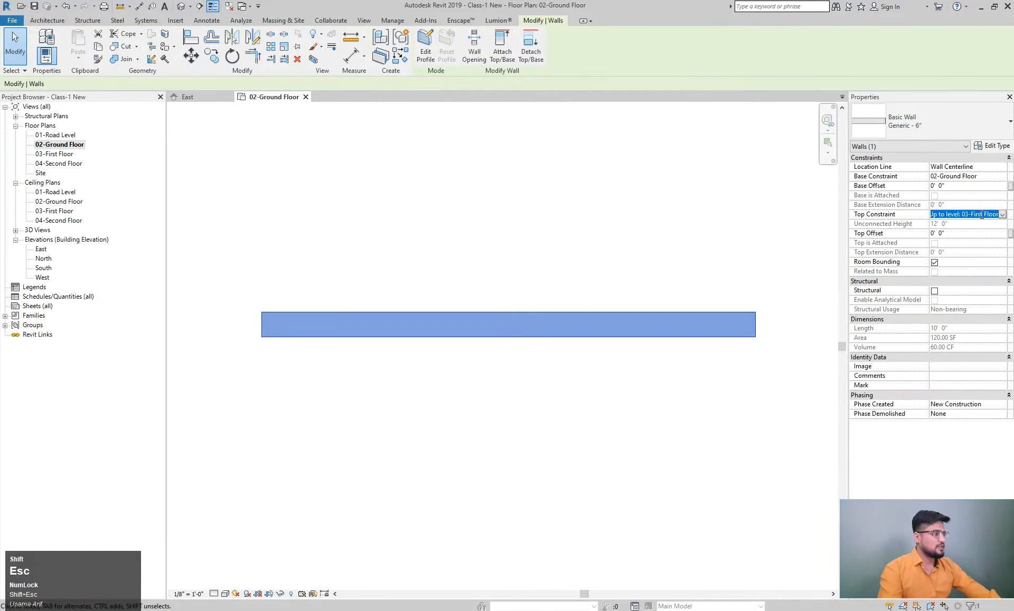
key("Escape")
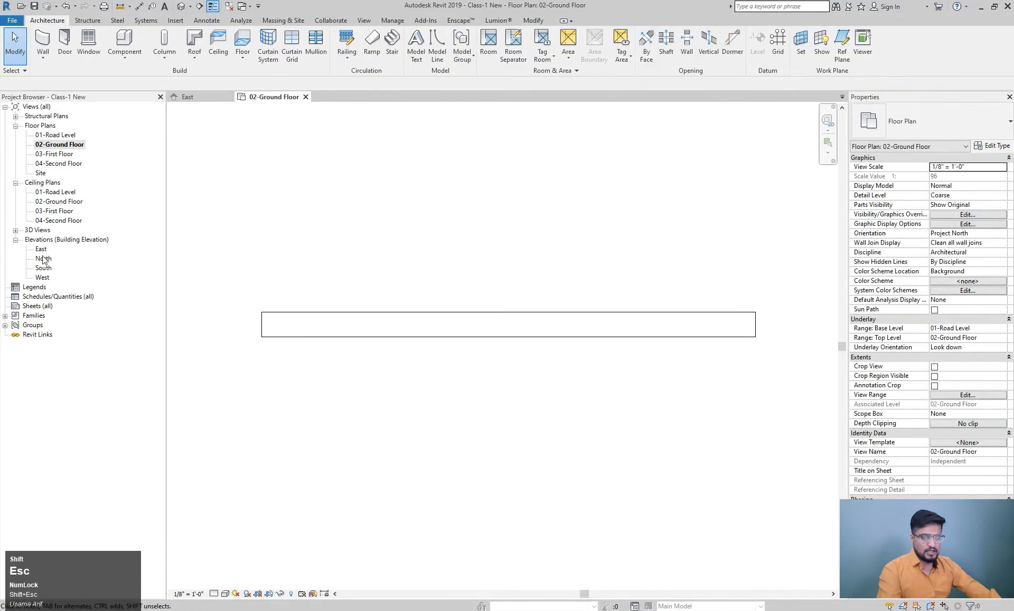
- Open the North elevation and examine the wall's vertical extent against the level lines
double_click(43, 258)
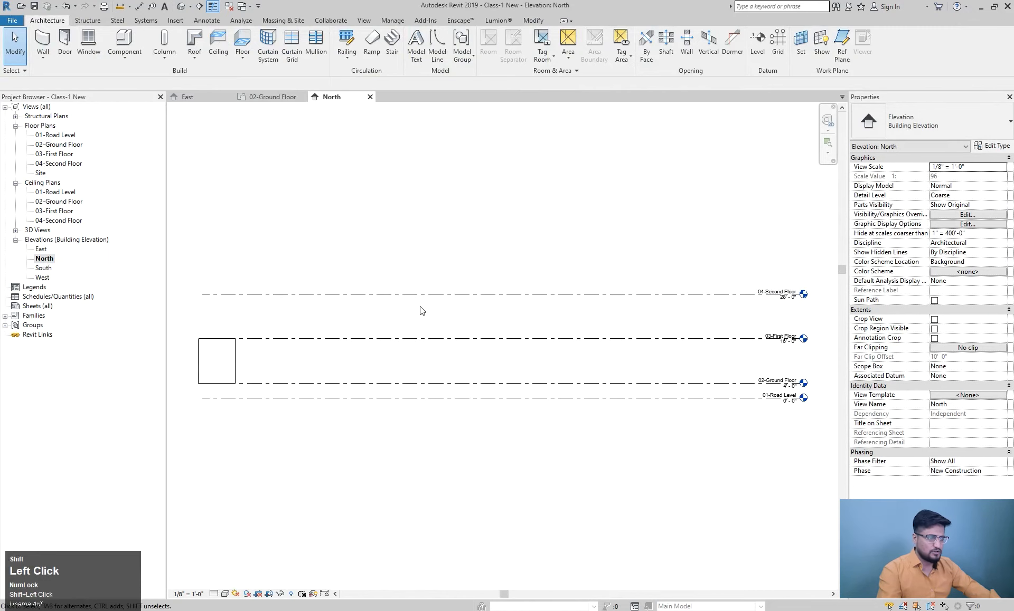
middle_click(320, 374)
scroll(280, 357, "up", 2)
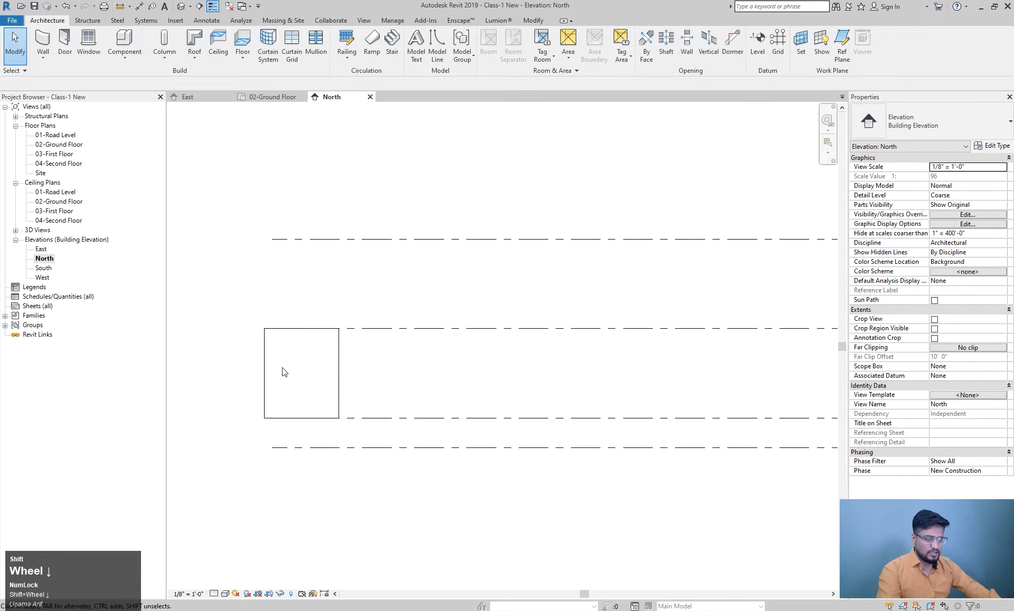
scroll(288, 369, "down", 2)
scroll(747, 354, "up", 3)
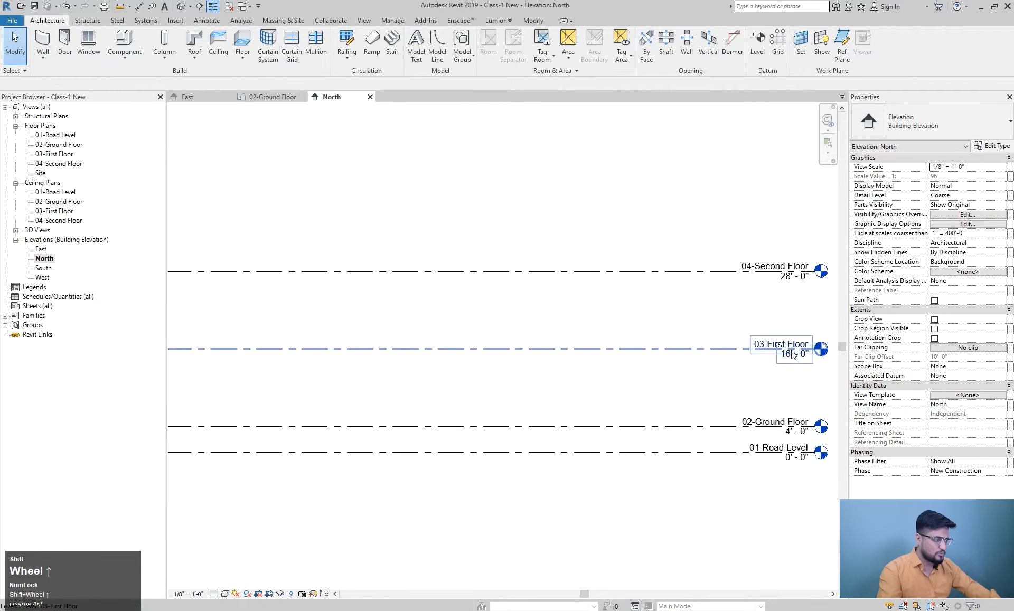
scroll(322, 378, "down", 5)
- Move the wall horizontally along the levels in the North elevation to a spot nearer the level heads
left_click(227, 375)
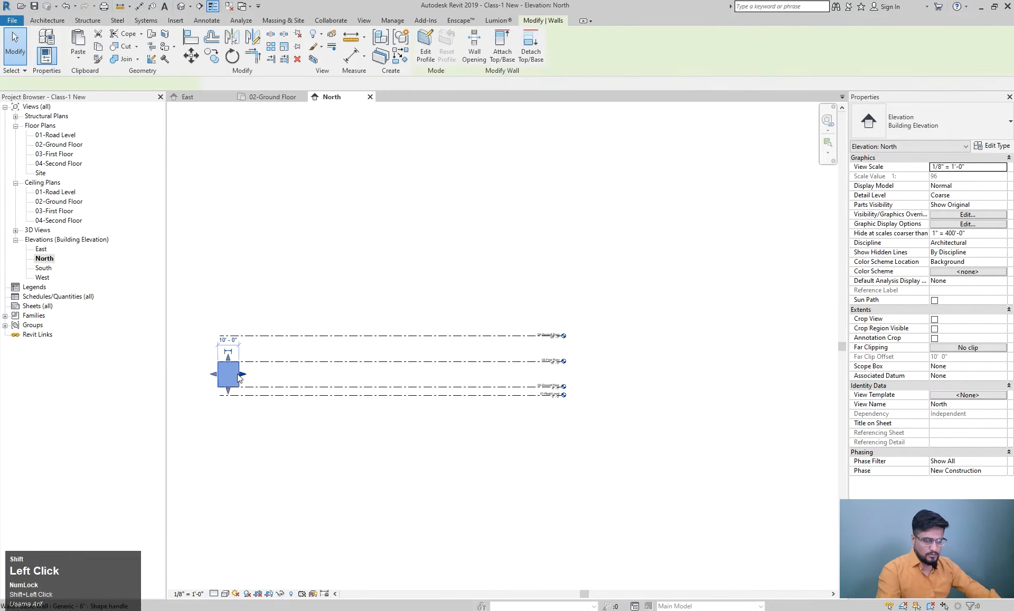
scroll(236, 389, "up", 2)
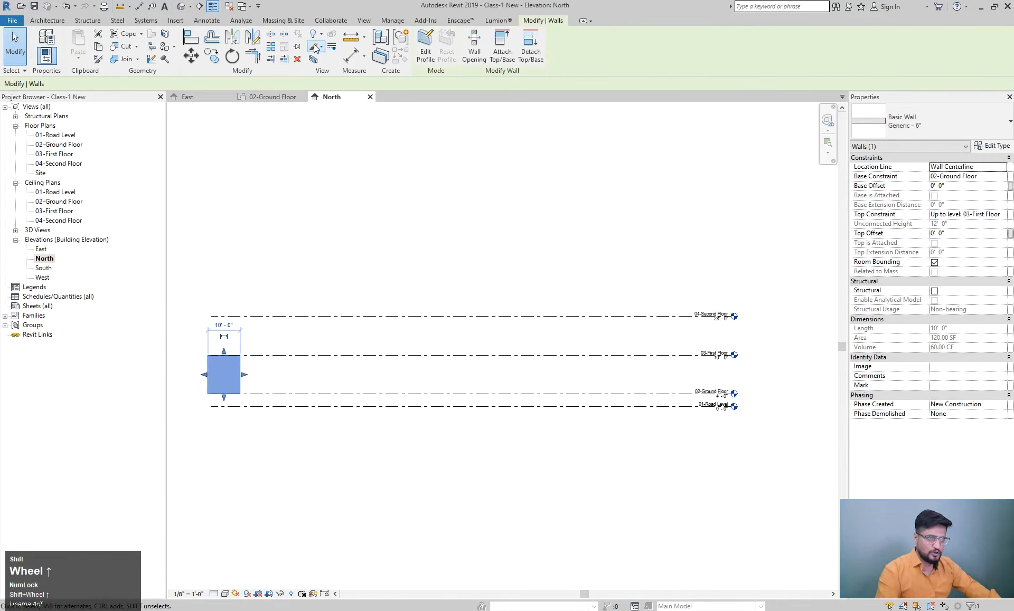
left_click(193, 57)
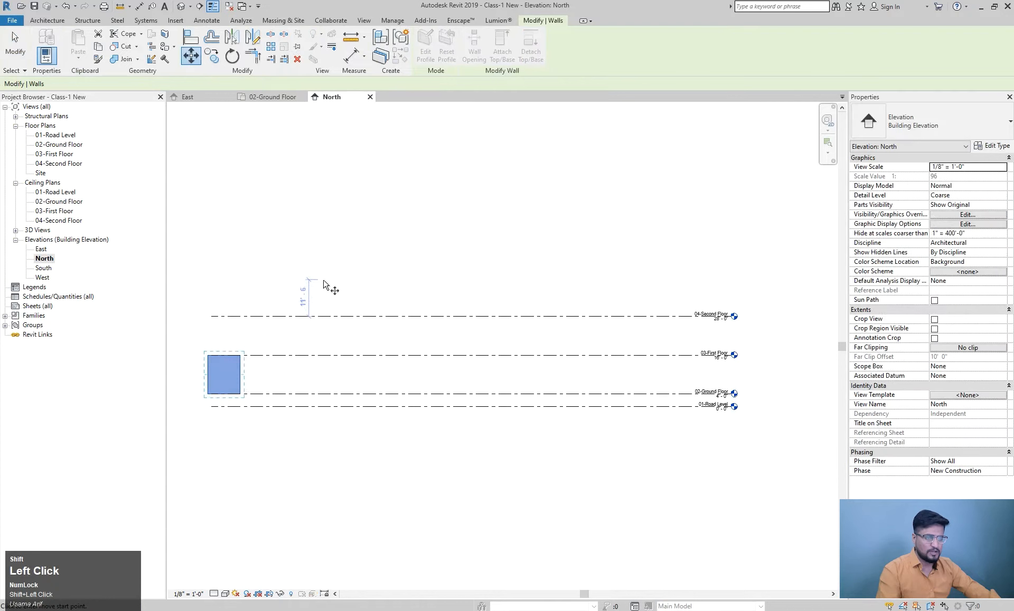
left_click(323, 278, "shift")
left_click(666, 288)
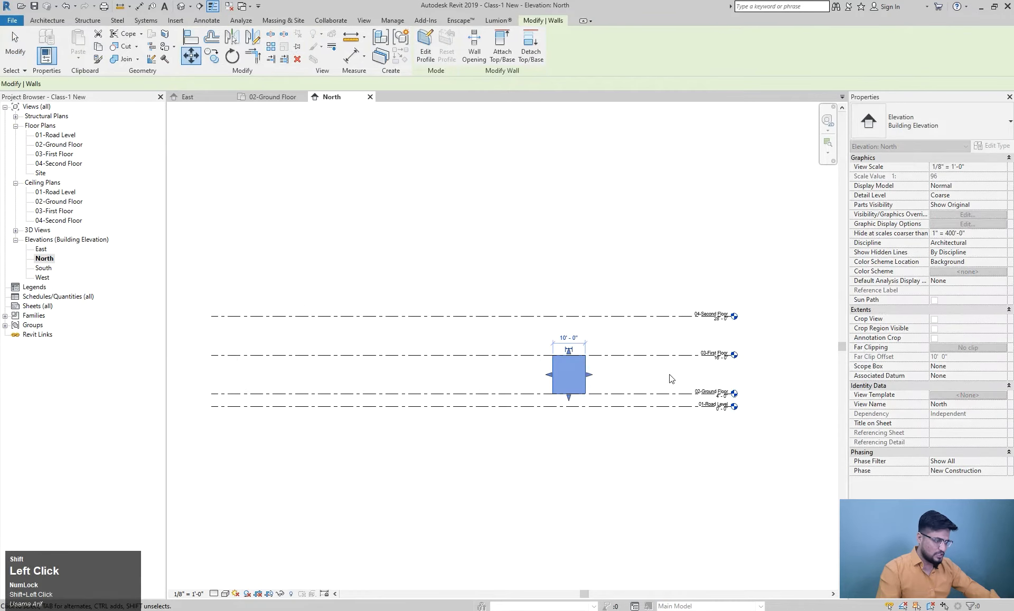
scroll(670, 372, "up", 3, "shift")
middle_click_drag(670, 383, 561, 389, "shift")
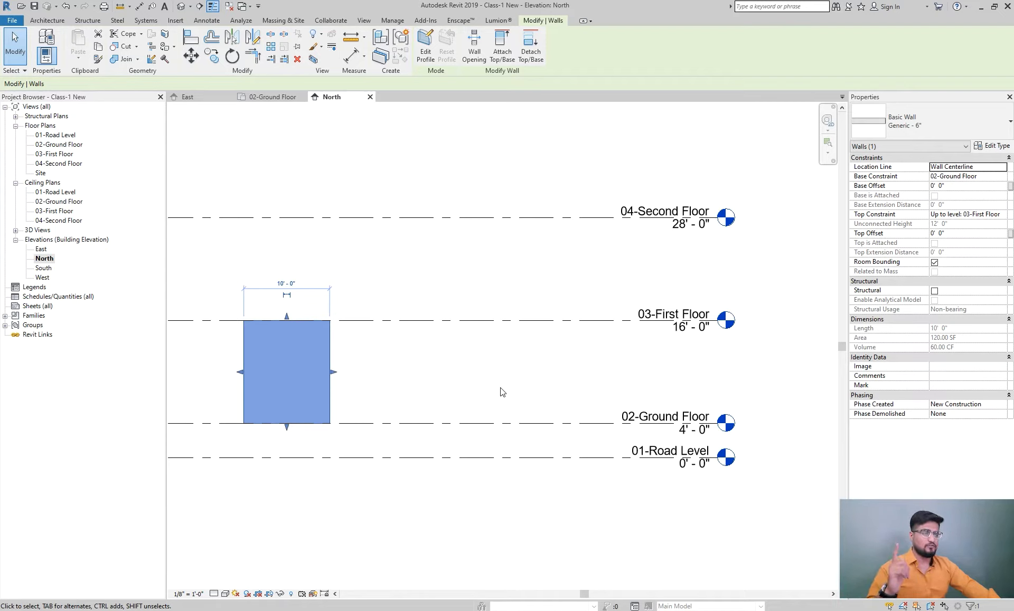
- Set the elevation of the 03-First Floor level to 18' in the North elevation
left_click(689, 332)
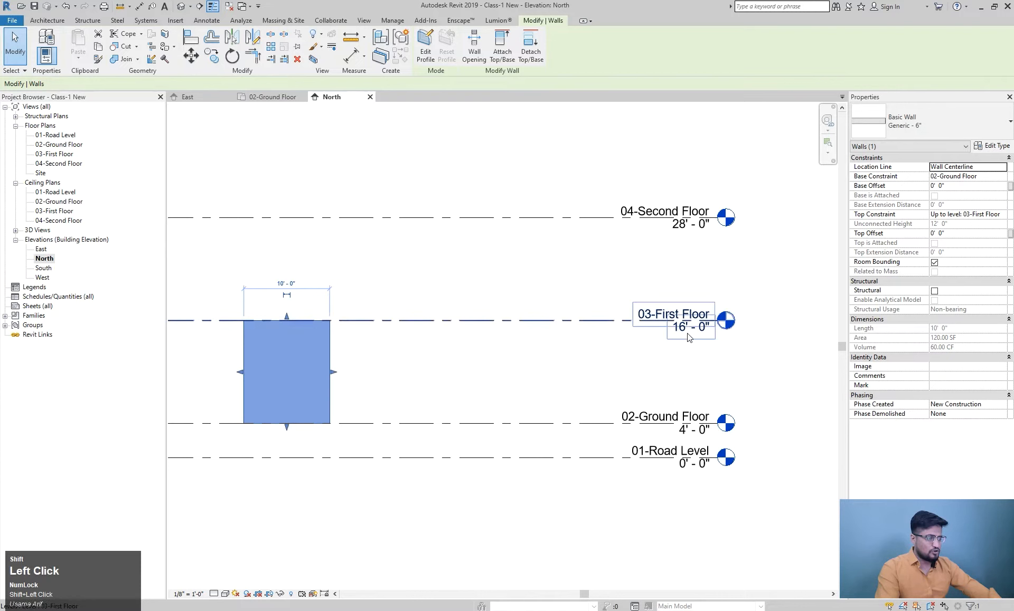
left_click(689, 334)
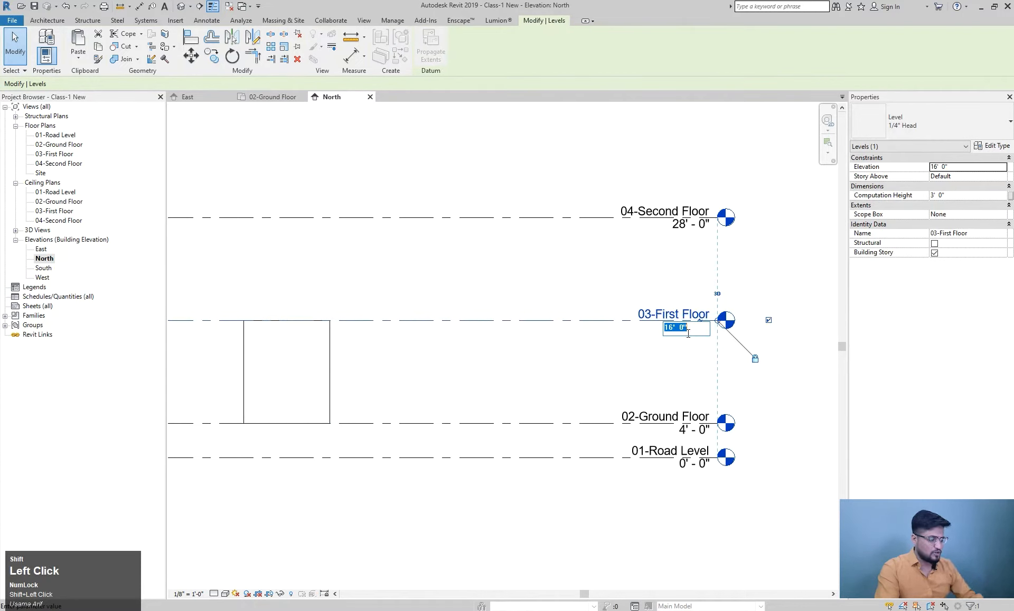
type("18")
key("Return")
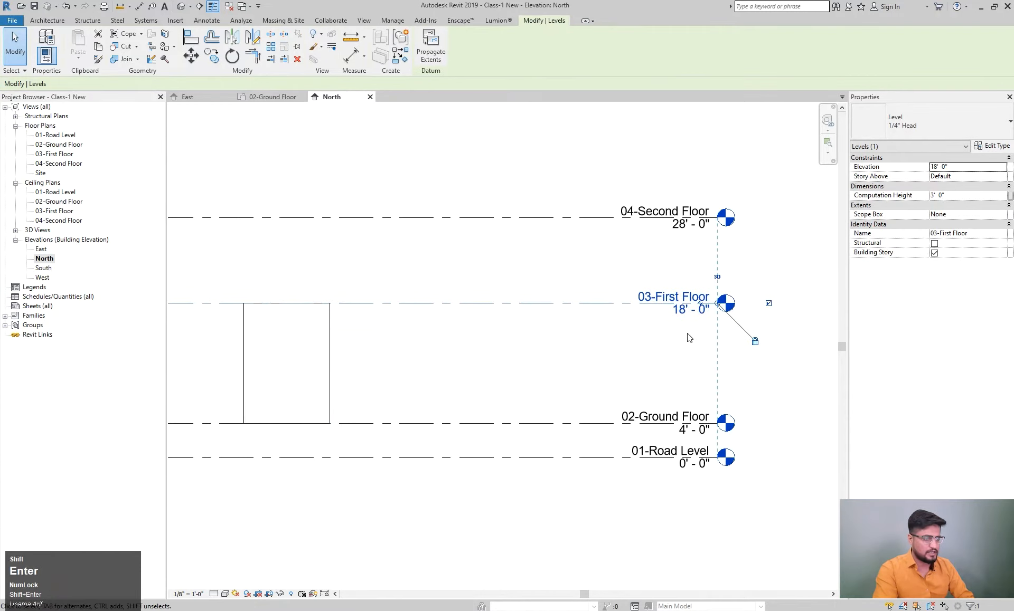
scroll(316, 340, "up", 1)
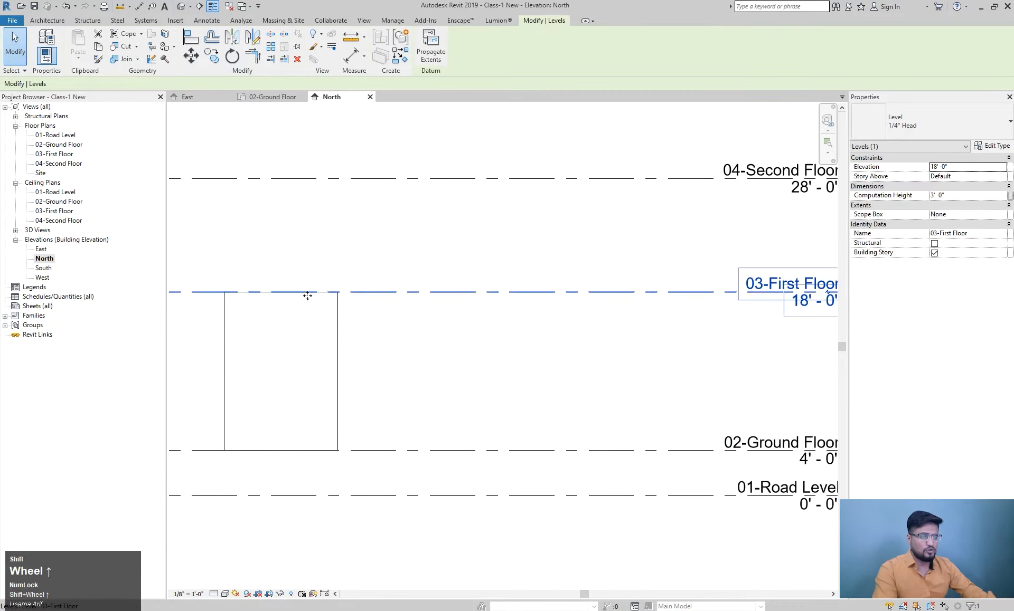
key("Escape")
- Change the wall's top constraint to Unconnected, set its unconnected height to 25', and deselect it
left_click(341, 340)
left_click(341, 340)
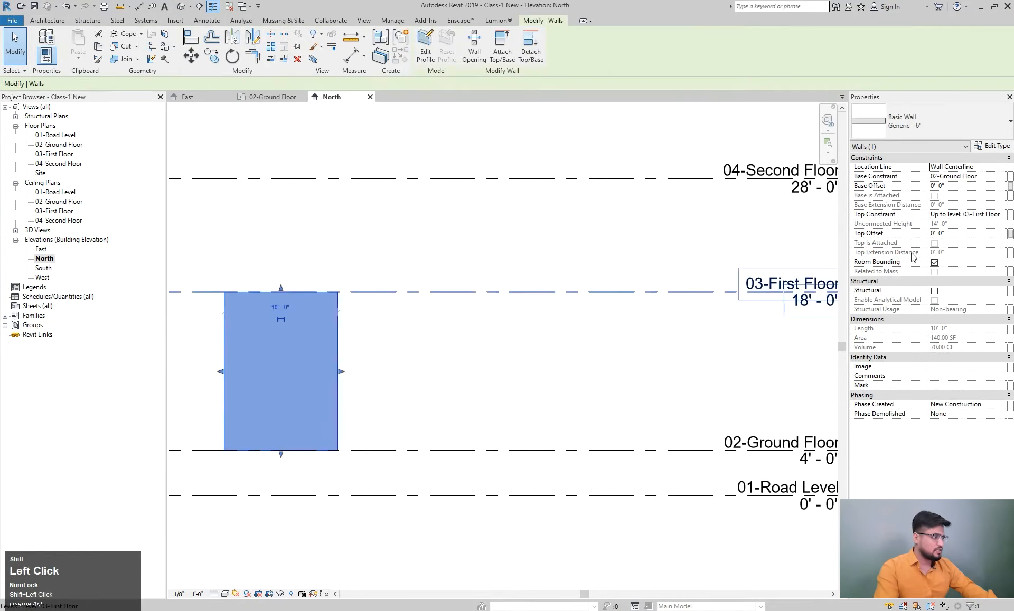
left_click(1004, 216)
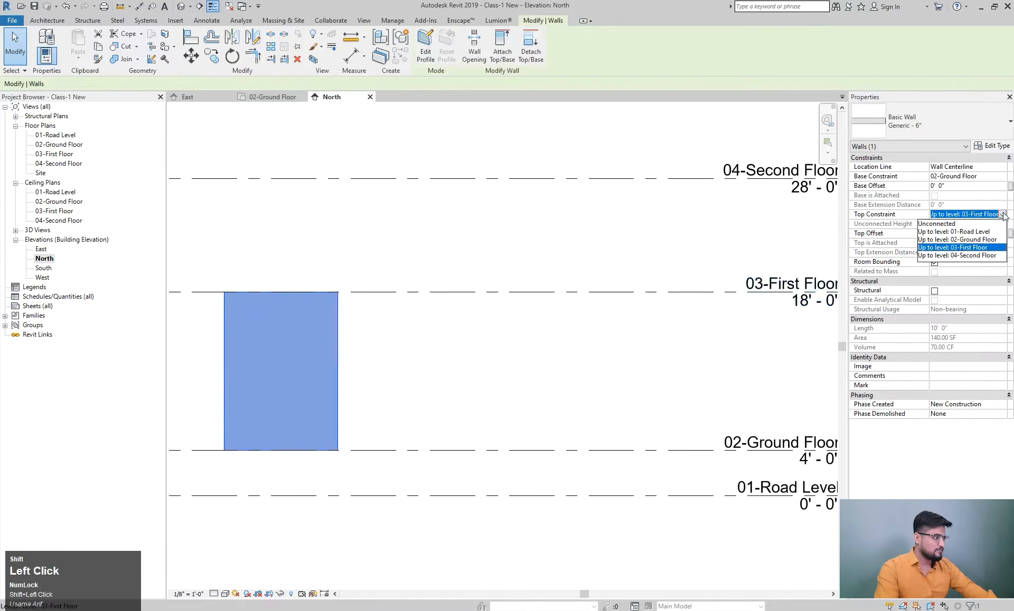
left_click(964, 224)
left_click(959, 225)
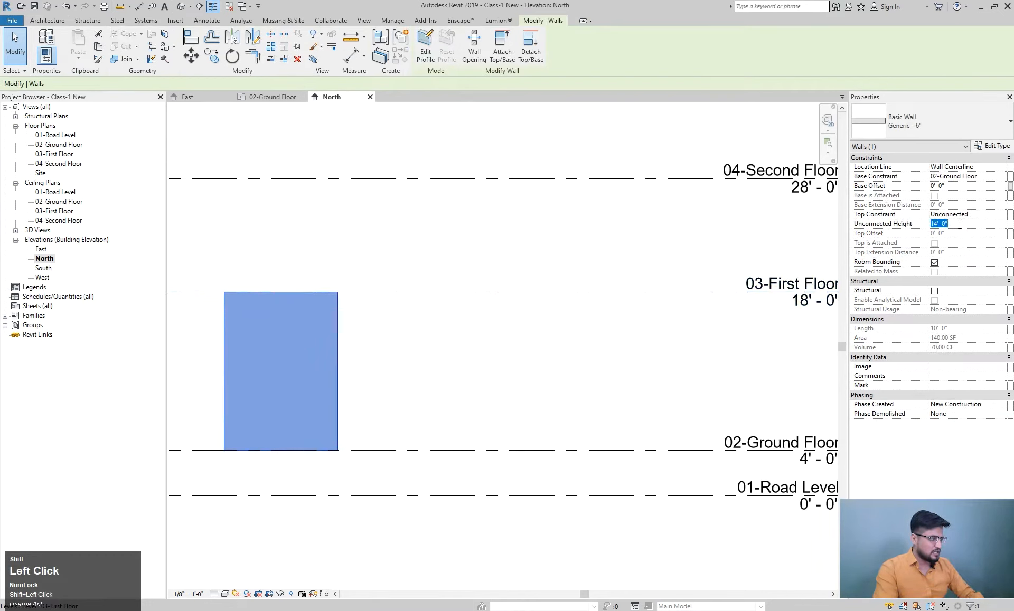
type("25")
key("Return")
scroll(469, 450, "down", 2)
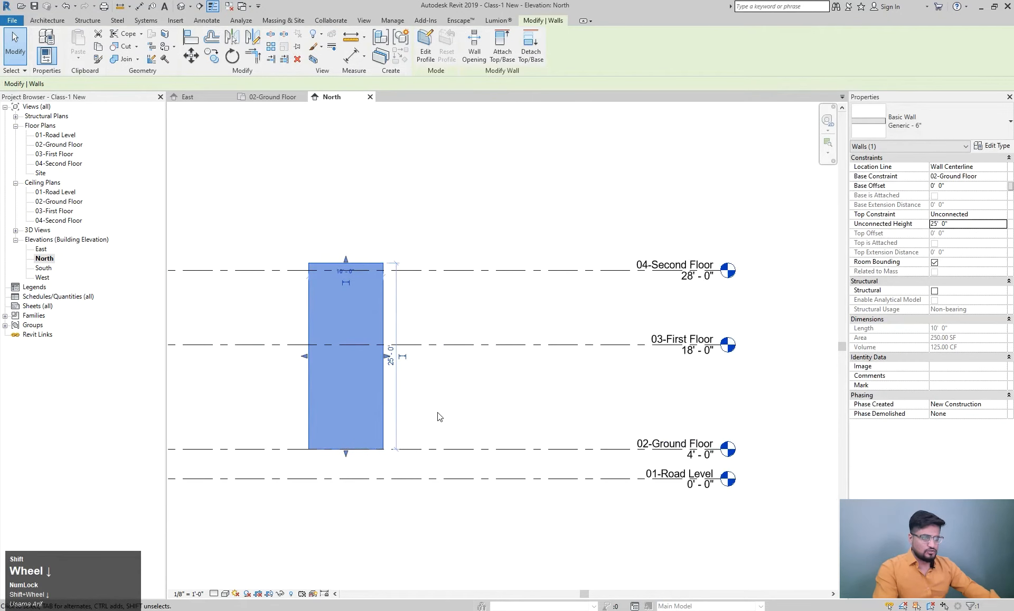
left_click(452, 407, "shift")
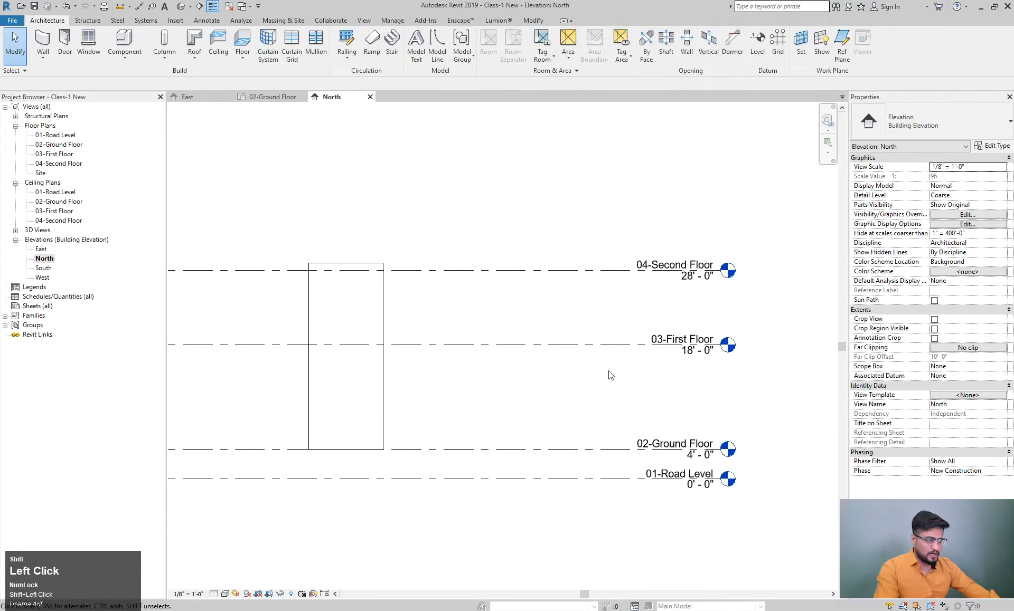
- Set the elevation of the 03-First Floor level to 20' and deselect the level
left_click(673, 270)
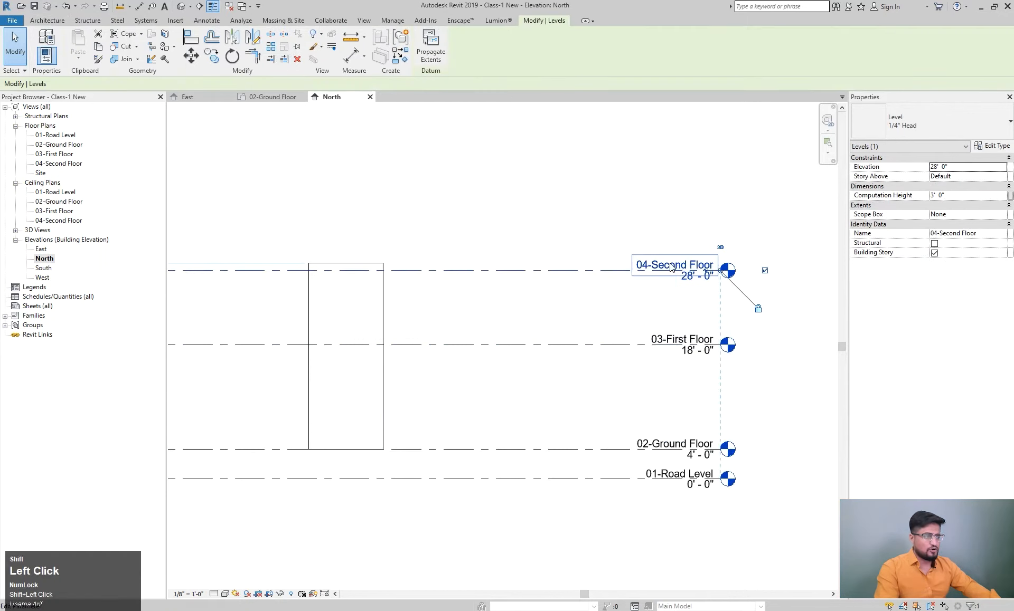
double_click(684, 338)
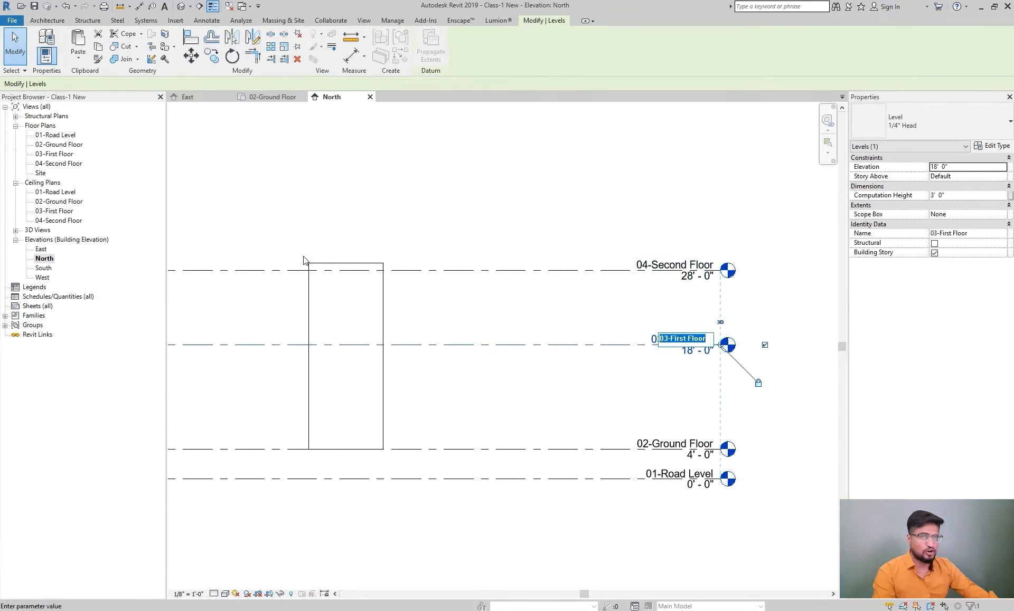
left_click(501, 314)
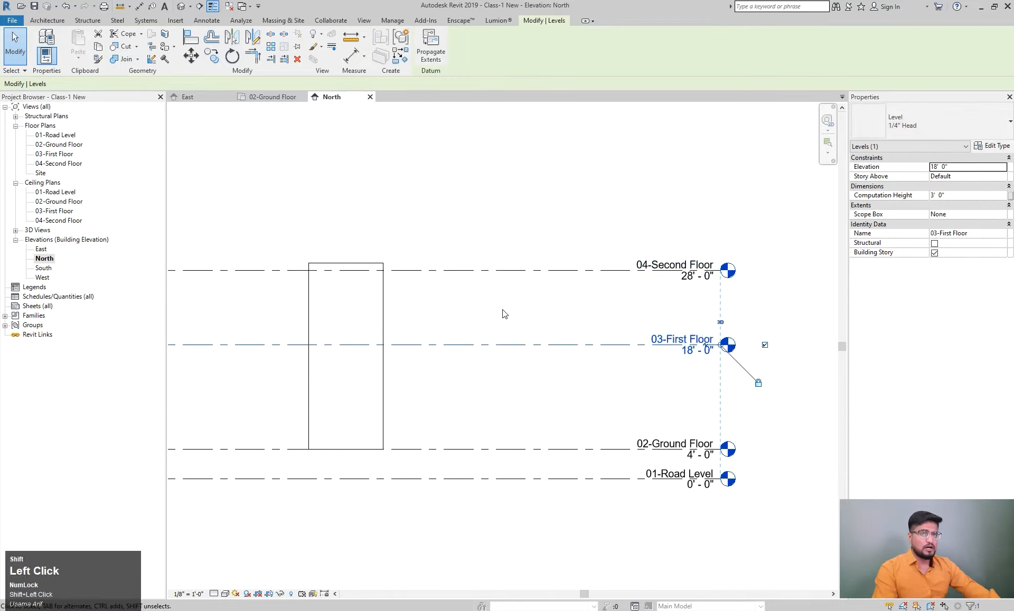
left_click(692, 350)
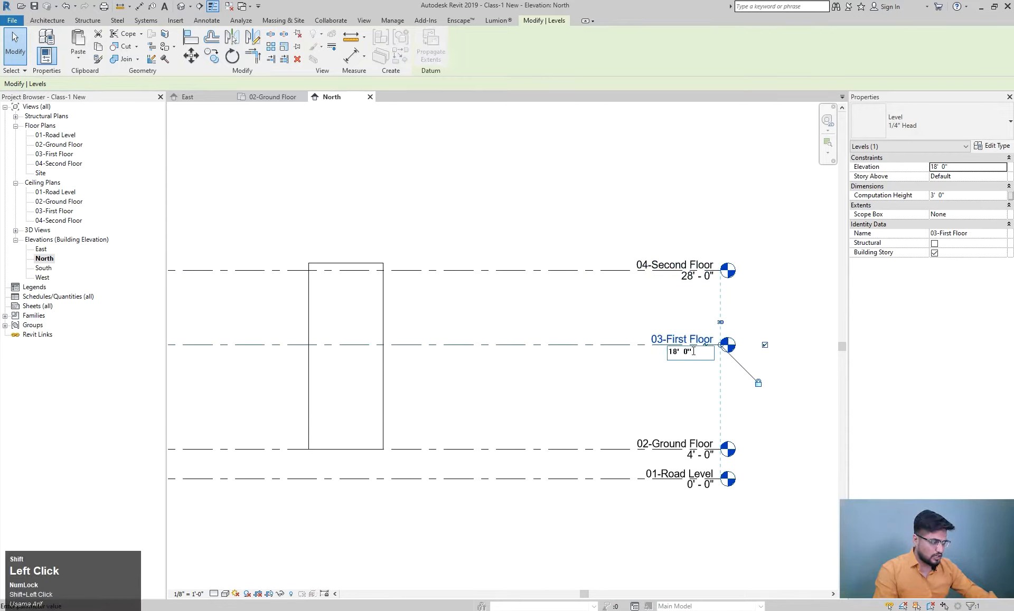
type("20")
key("Return")
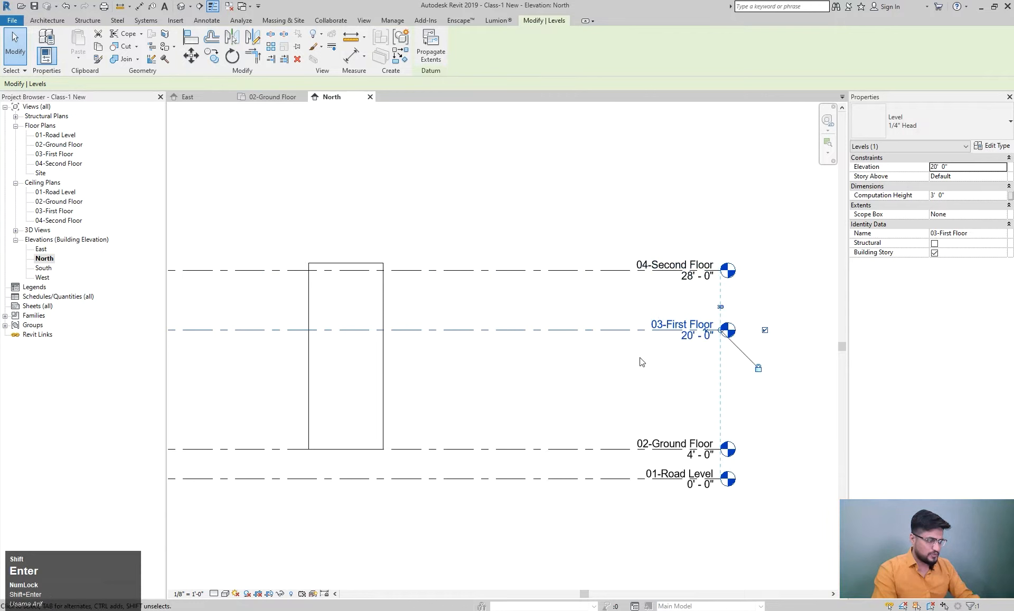
key("Escape")
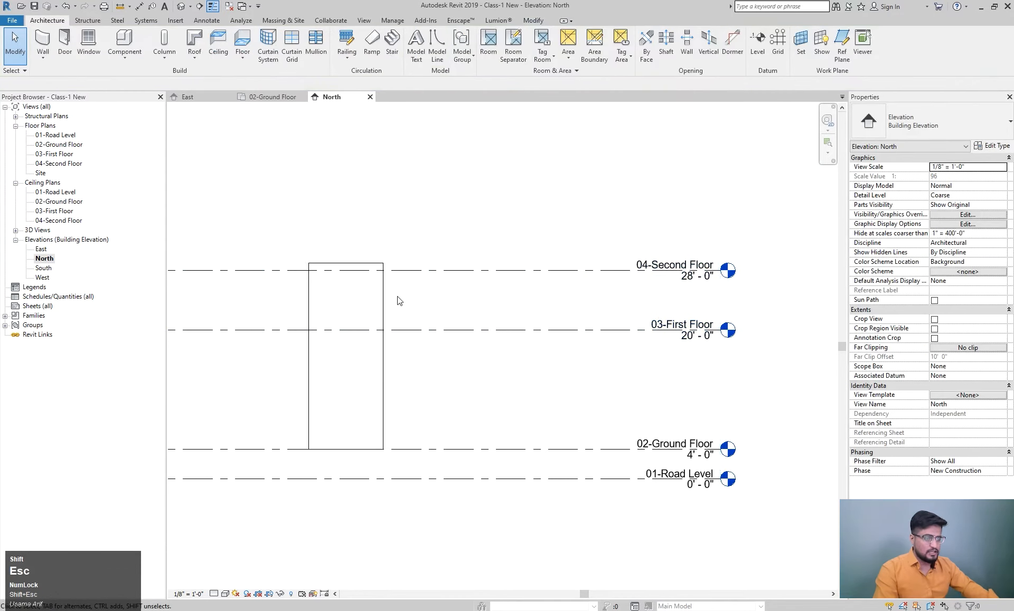
- Lower the unconnected wall's top edge to the 03-First Floor level line and deselect the wall
left_click(384, 298)
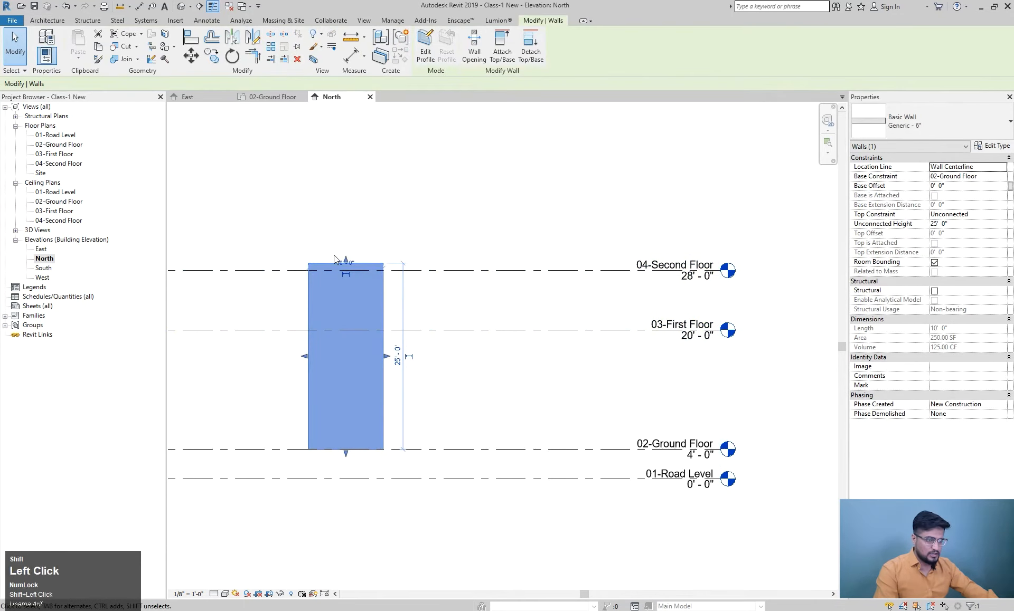
scroll(335, 261, "up", 2)
left_click_drag(350, 277, 350, 370, "shift")
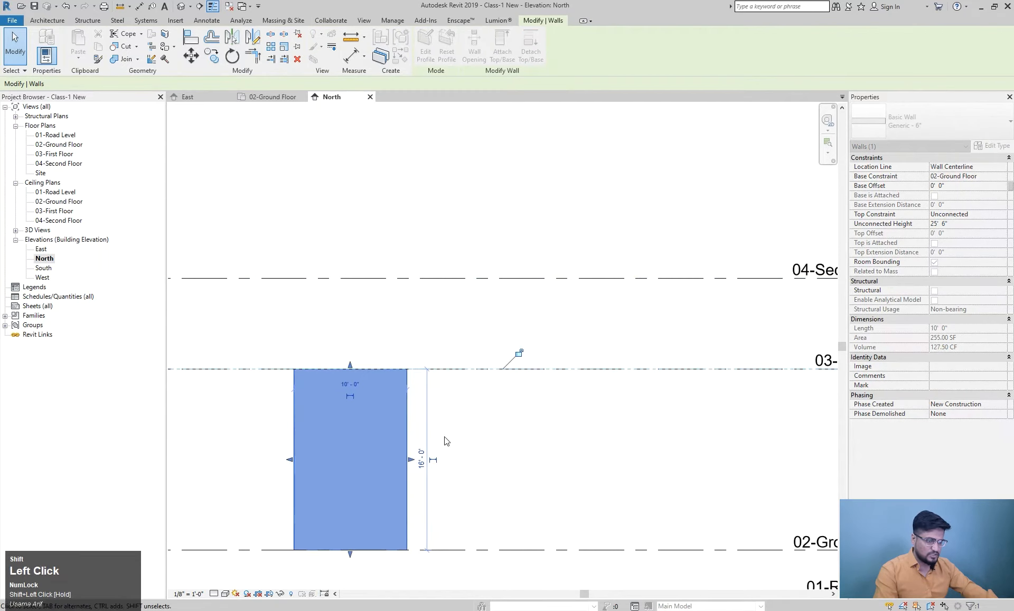
scroll(333, 364, "down", 2, "shift")
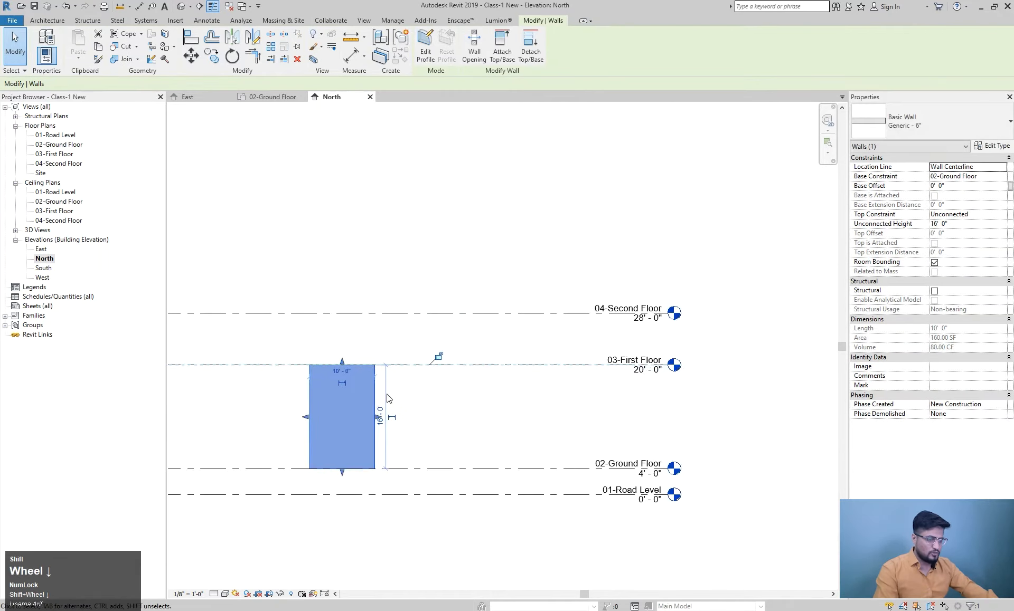
key("Escape")
- Raise the 03-First Floor level to an elevation of 22' and deselect it
scroll(304, 402, "up", 2, "shift")
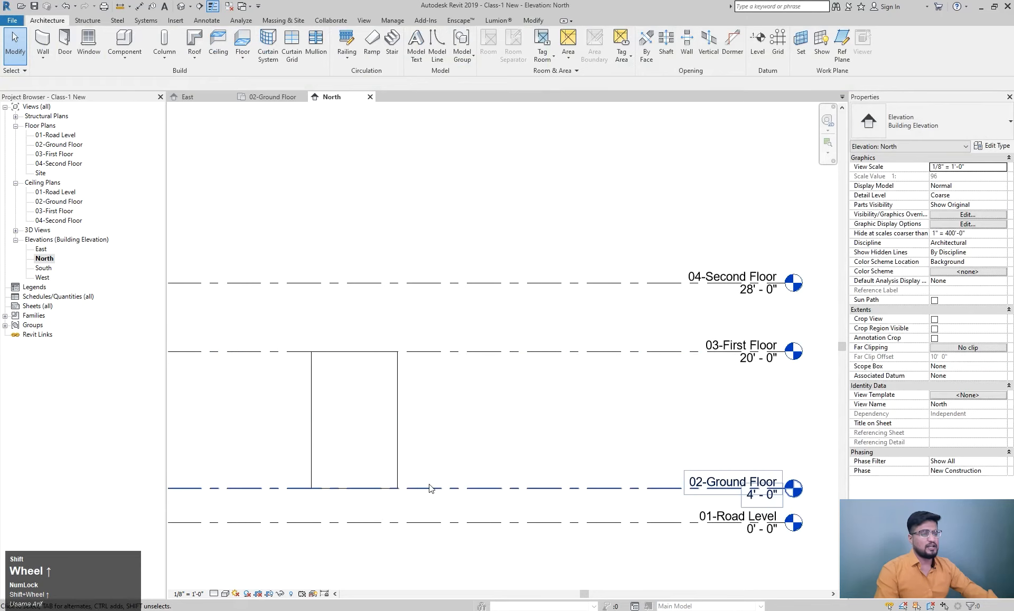
left_click(593, 352, "shift")
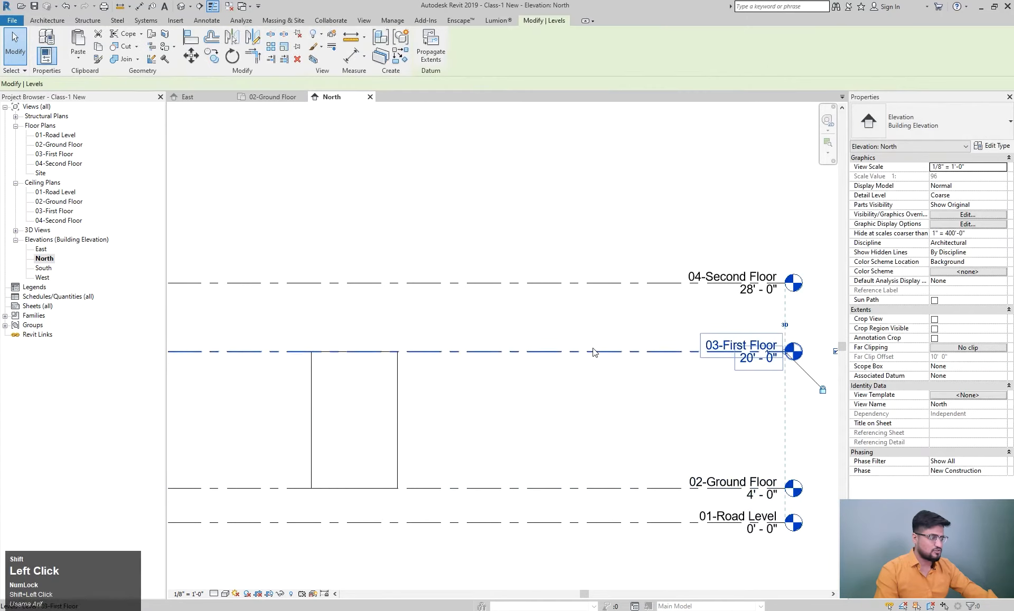
key("shift+Escape")
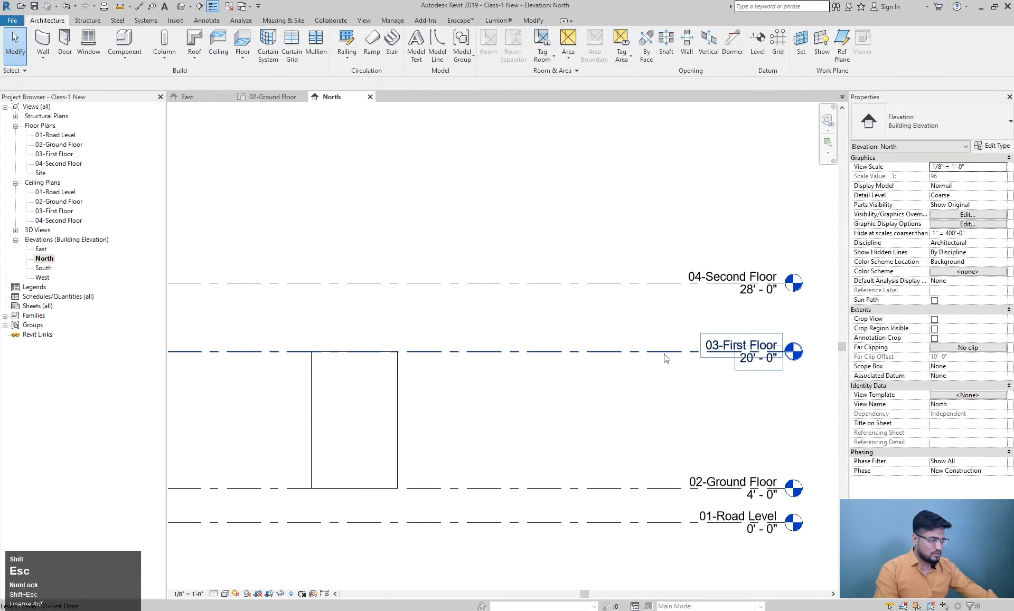
left_click(742, 362)
left_click(743, 362)
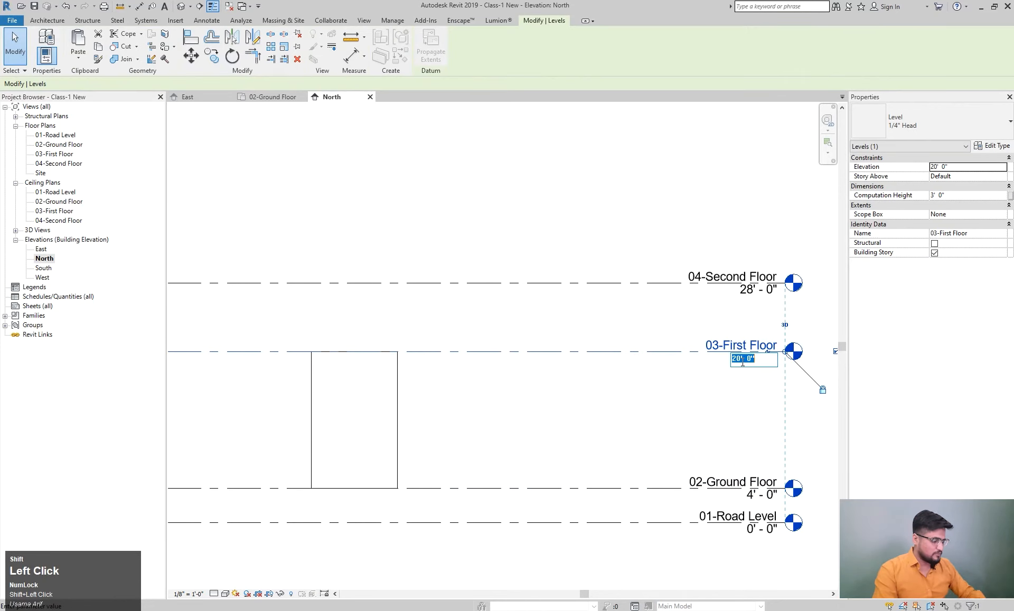
type("22")
key("shift+Return")
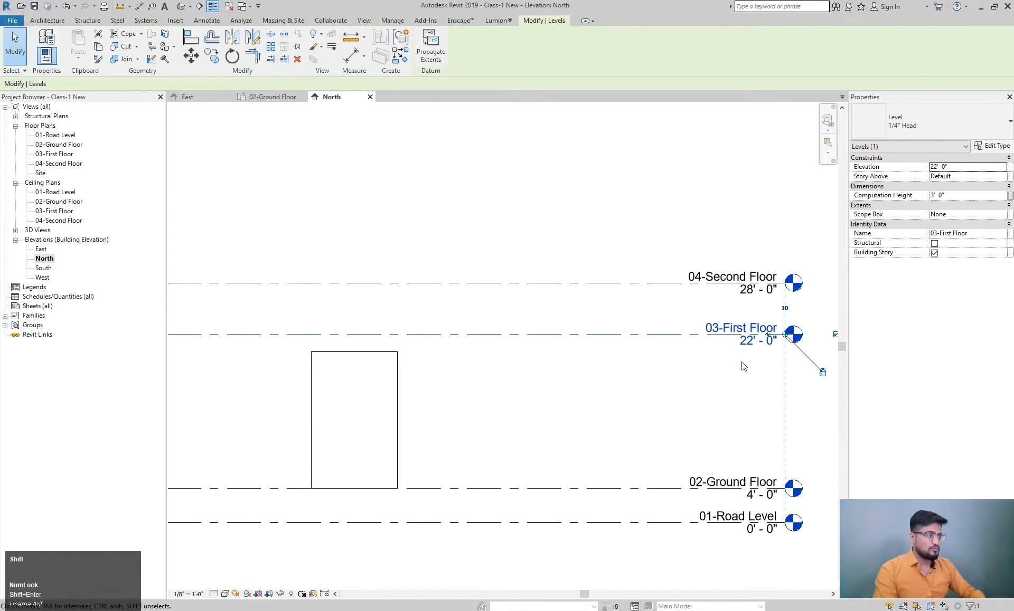
key("shift+Escape")
- Set the wall's top constraint to Up to level: 03-First Floor
left_click(398, 380)
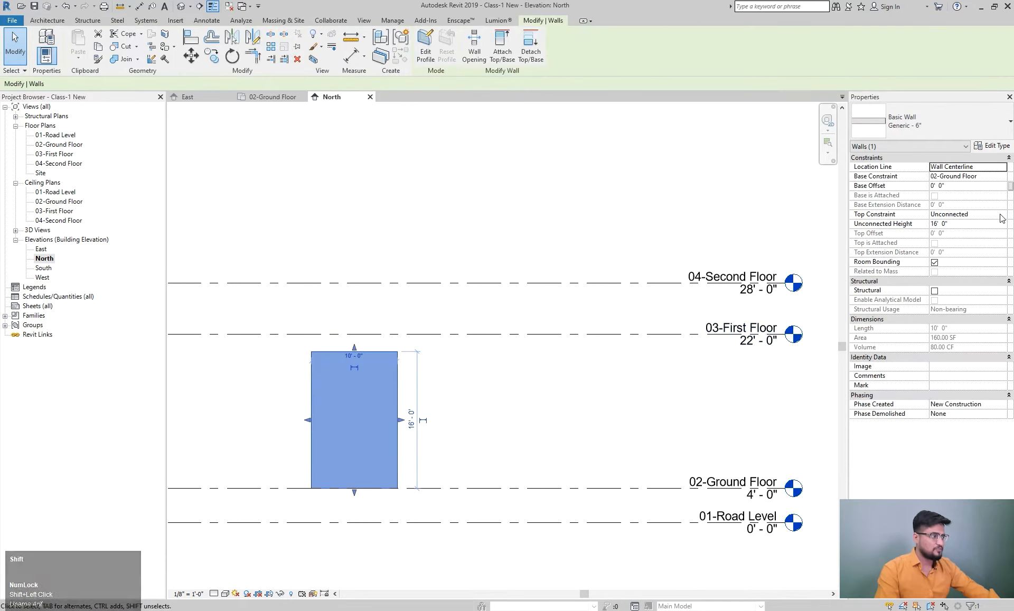
left_click(1001, 215)
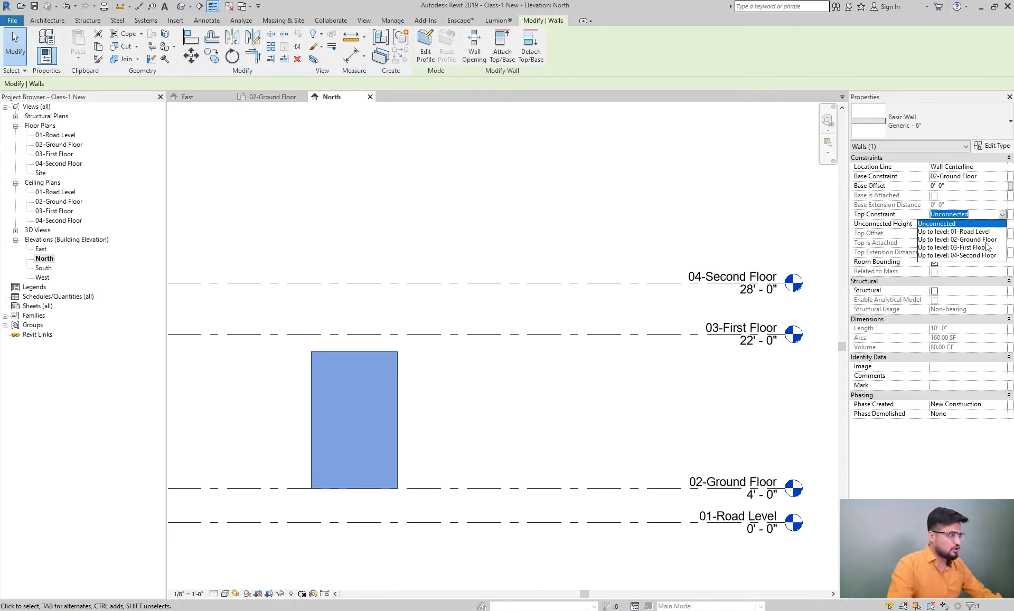
left_click(957, 247)
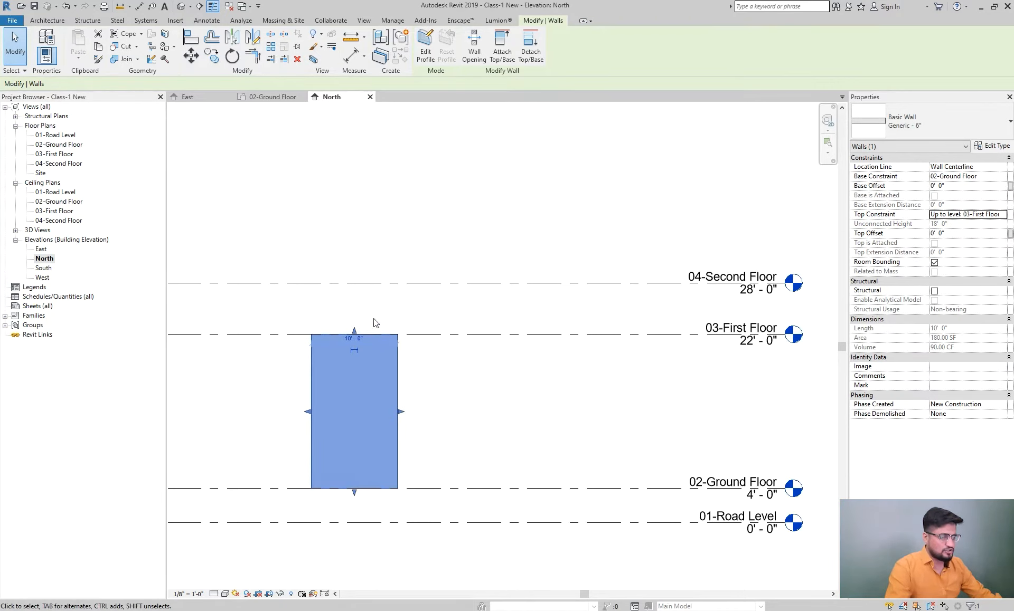
- Set the wall's top offset to 6" above the 03-First Floor level and deselect the wall
middle_click_drag(452, 400, 418, 401, "shift")
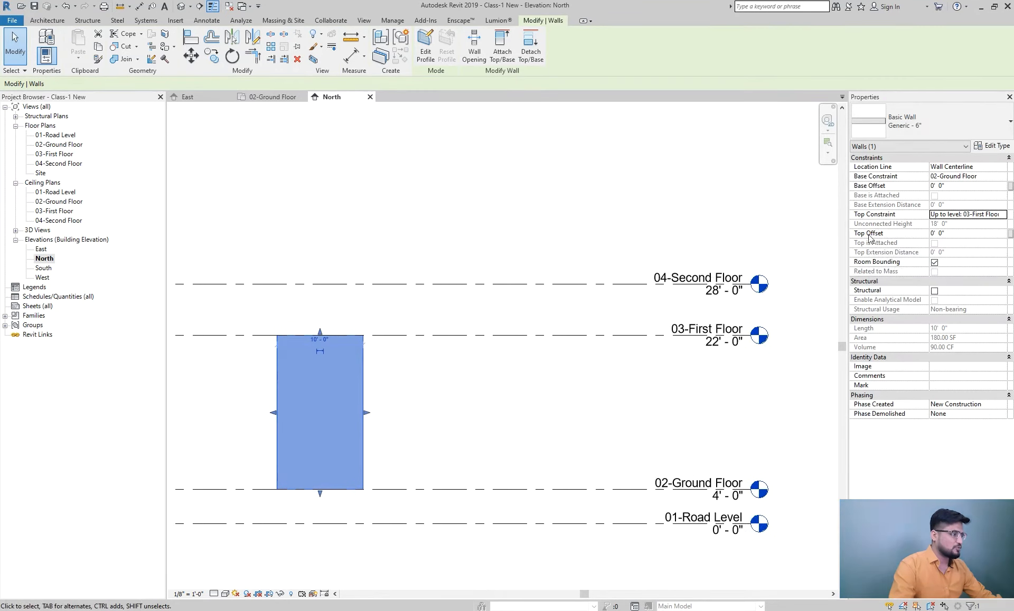
left_click(956, 236, "shift")
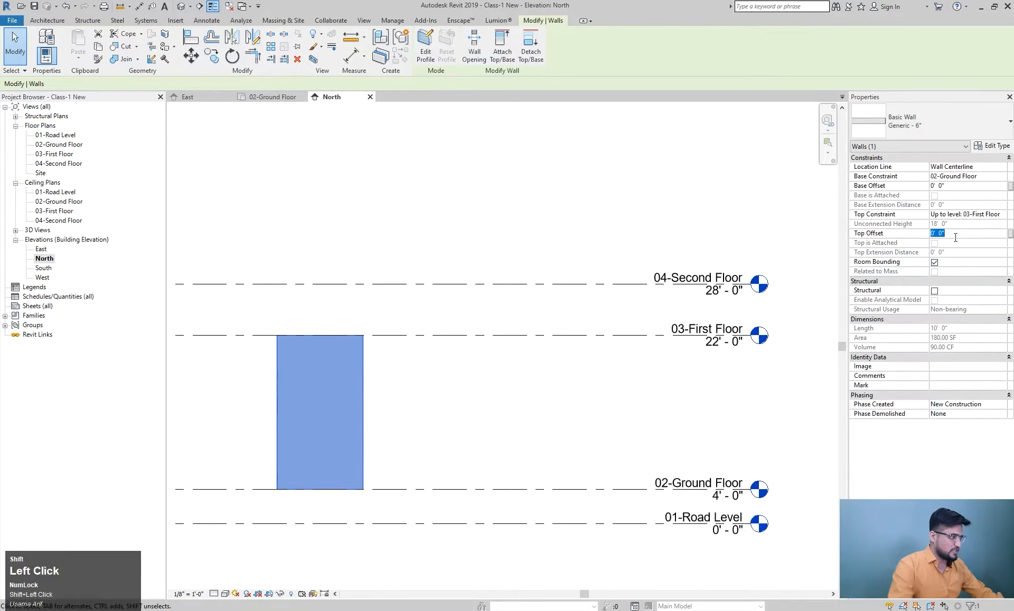
type("6\"")
key("Return")
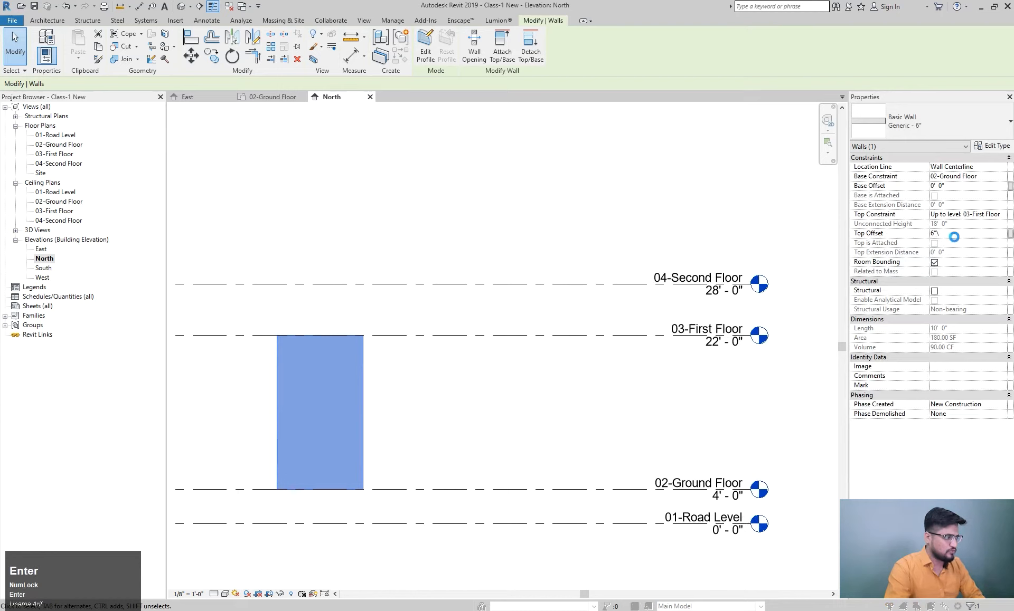
key("Escape")
key("BackSpace")
key("Return")
left_click(398, 401)
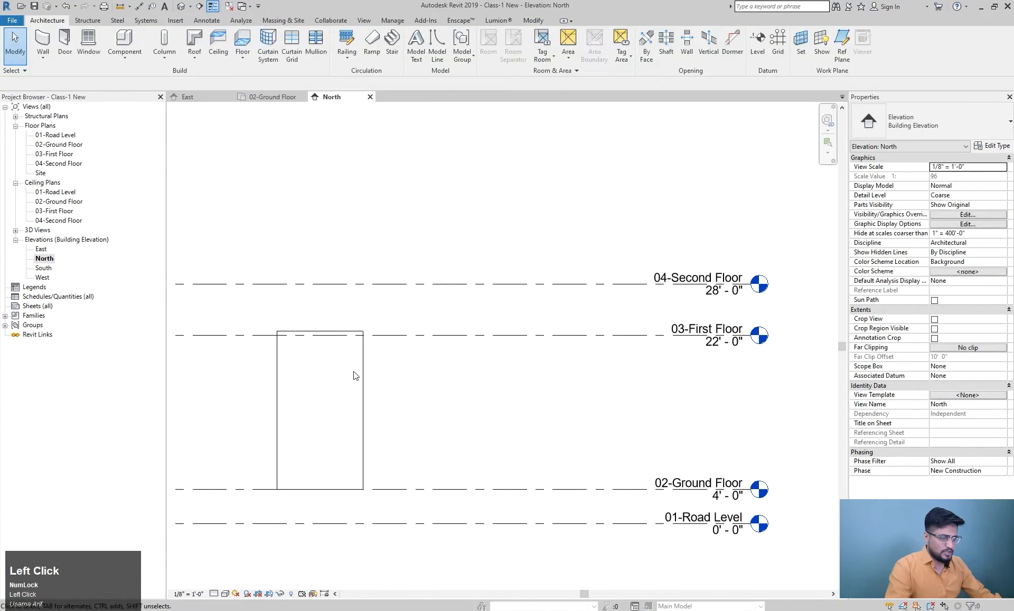
- Set the elevation of the 03-First Floor level to 20' and select the wall to examine its height and top offset
scroll(346, 351, "up", 1)
mouse_move(346, 351)
middle_mouse_down()
mouse_move(348, 359)
mouse_move(366, 353)
middle_mouse_up()
scroll(348, 359, "down", 1)
left_click(482, 344)
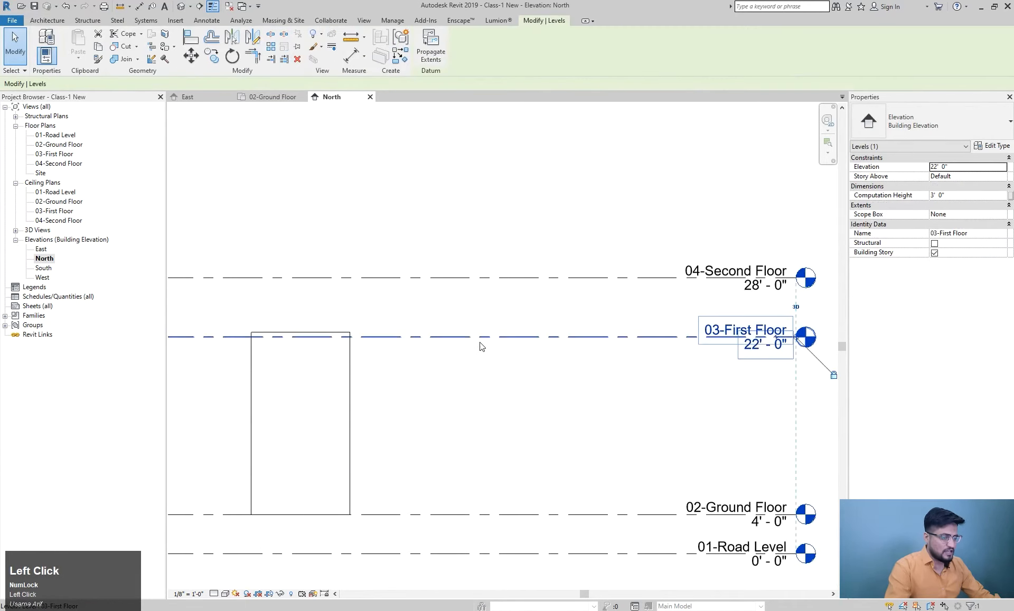
key("Escape")
left_click(351, 374)
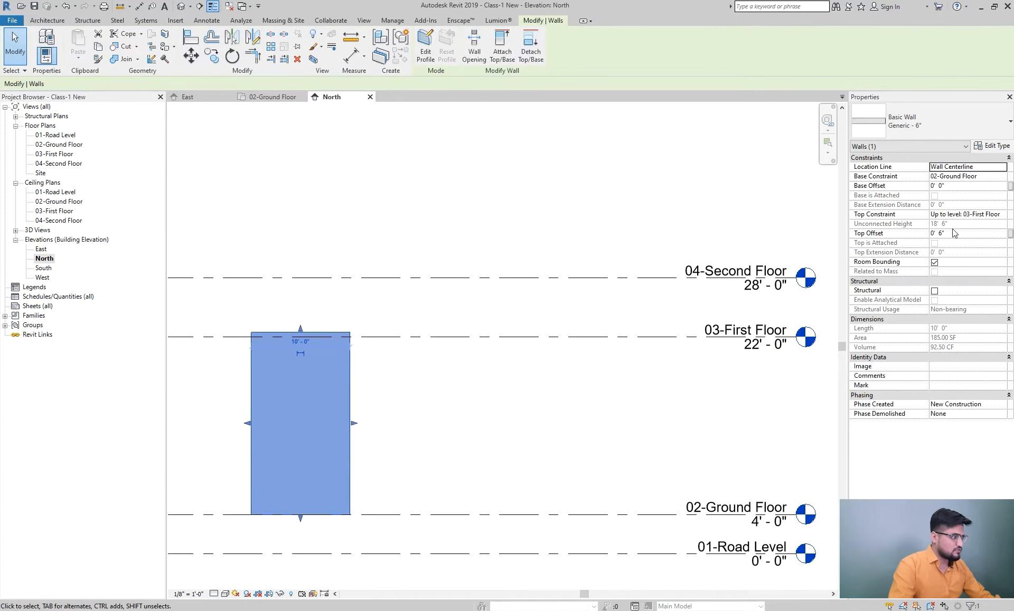
left_click(778, 331)
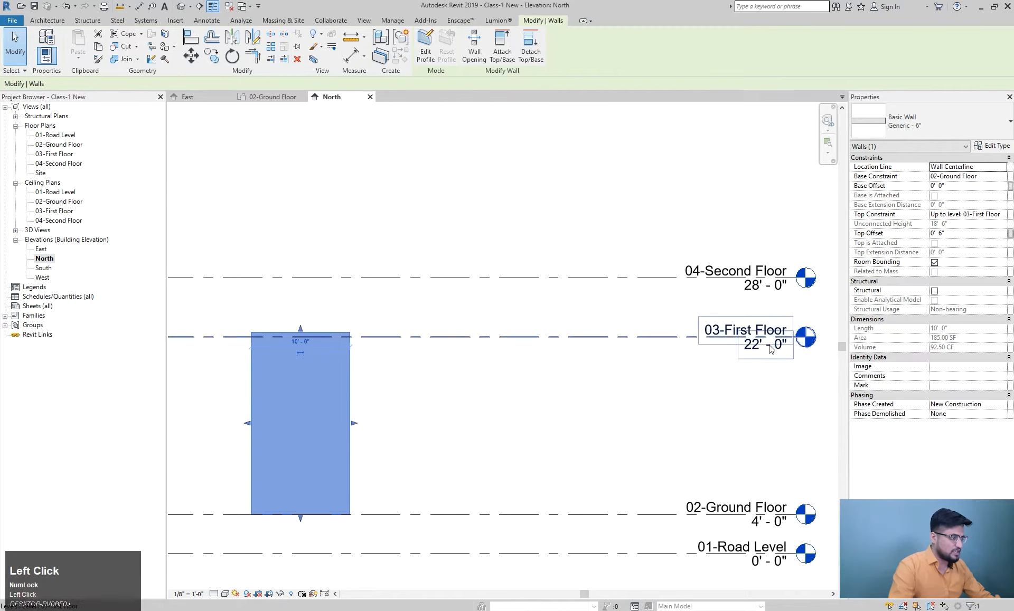
left_click(769, 344)
type("20'")
key("Return")
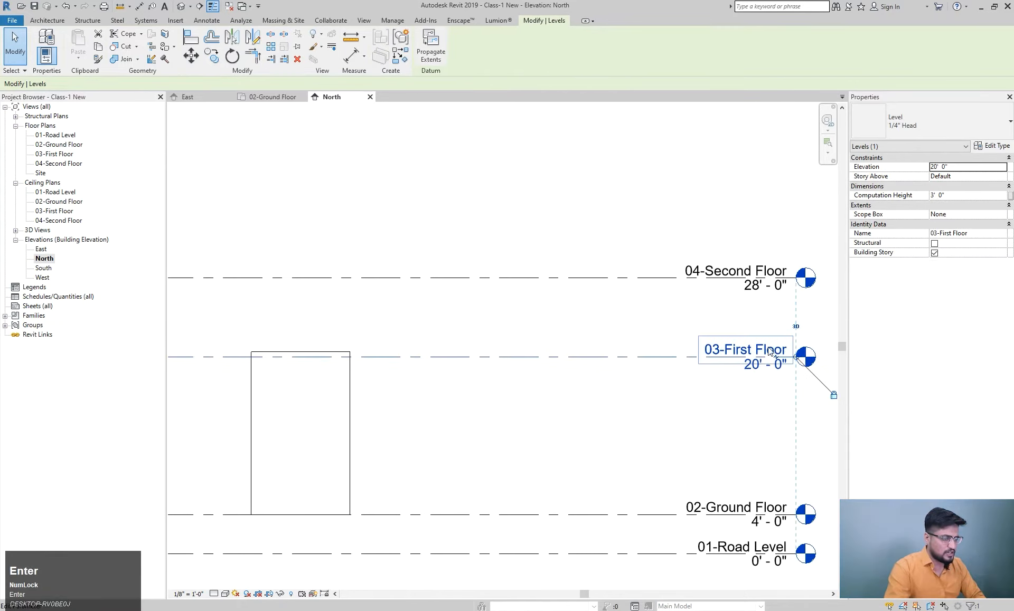
left_click(351, 366)
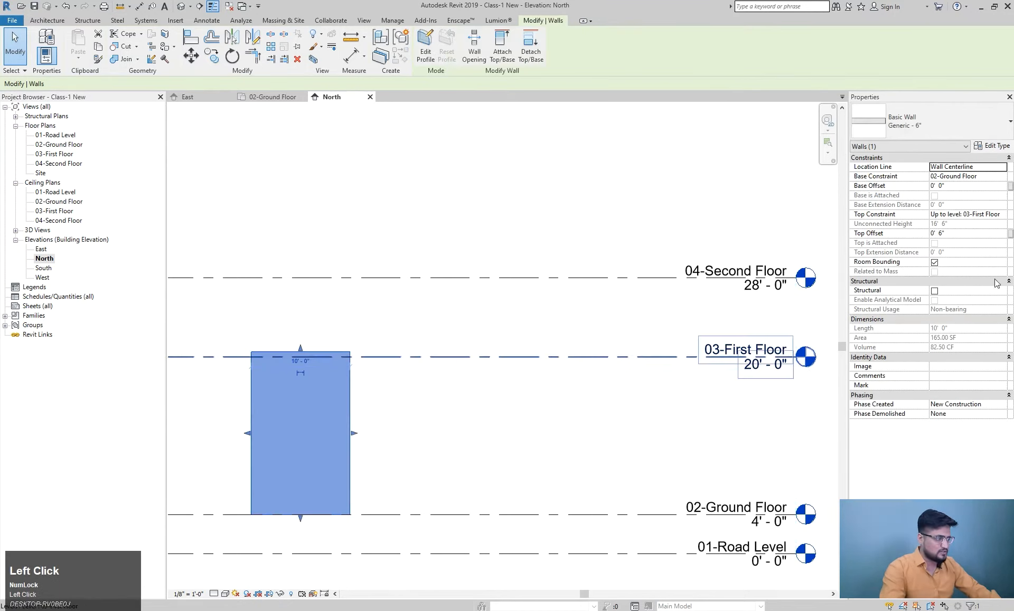
- Set the wall's top offset to -1' below the 03-First Floor level and deselect the wall
left_click(970, 235)
type("-")
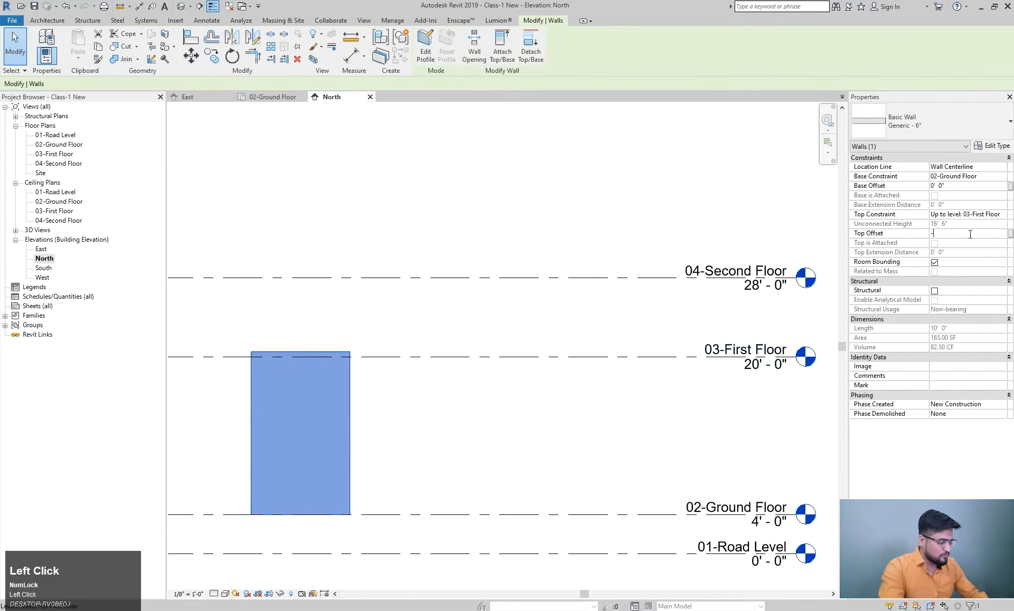
type("1")
key("Return")
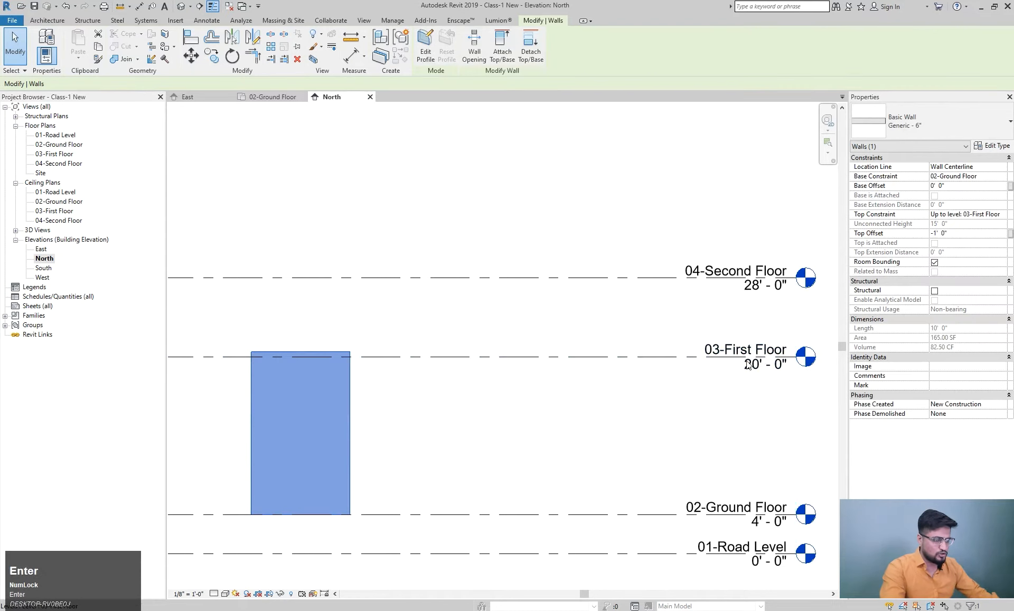
left_click(532, 407)
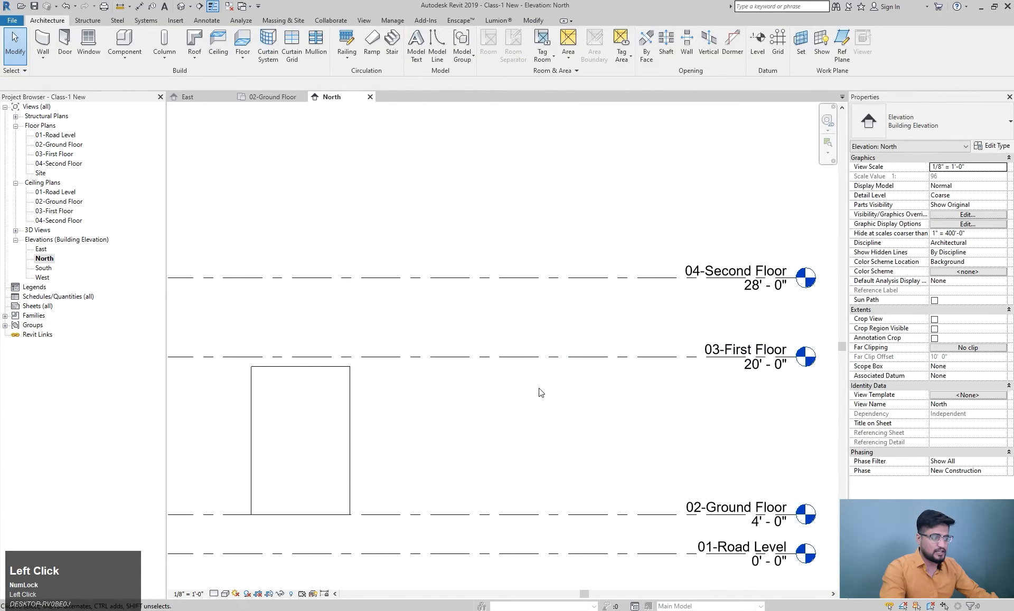
- Raise the 03-First Floor level to an elevation of 22' and deselect it
middle_click_drag(541, 393, 520, 388)
left_click(744, 362)
left_click(745, 362)
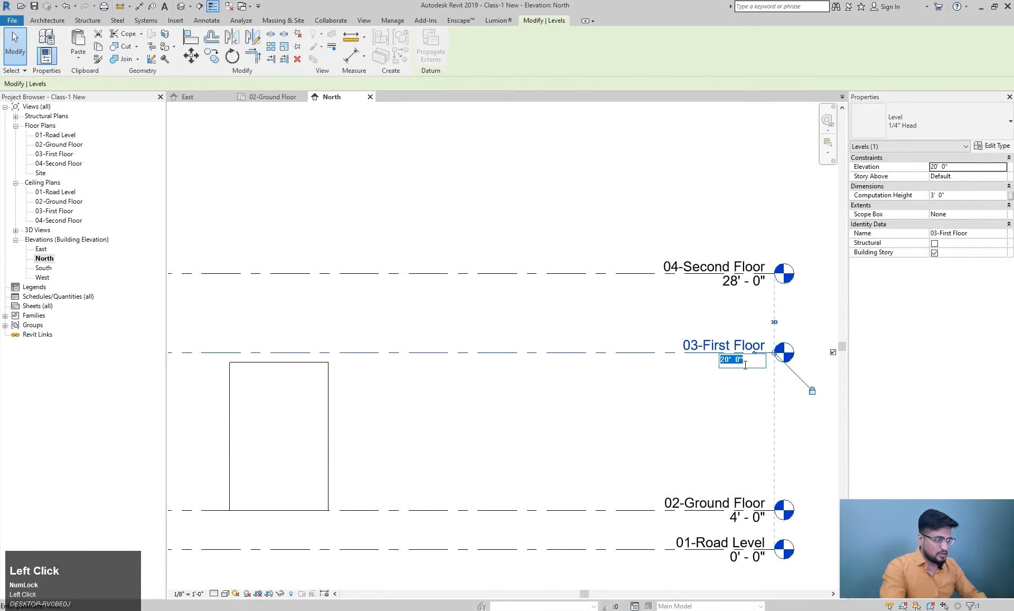
type("22")
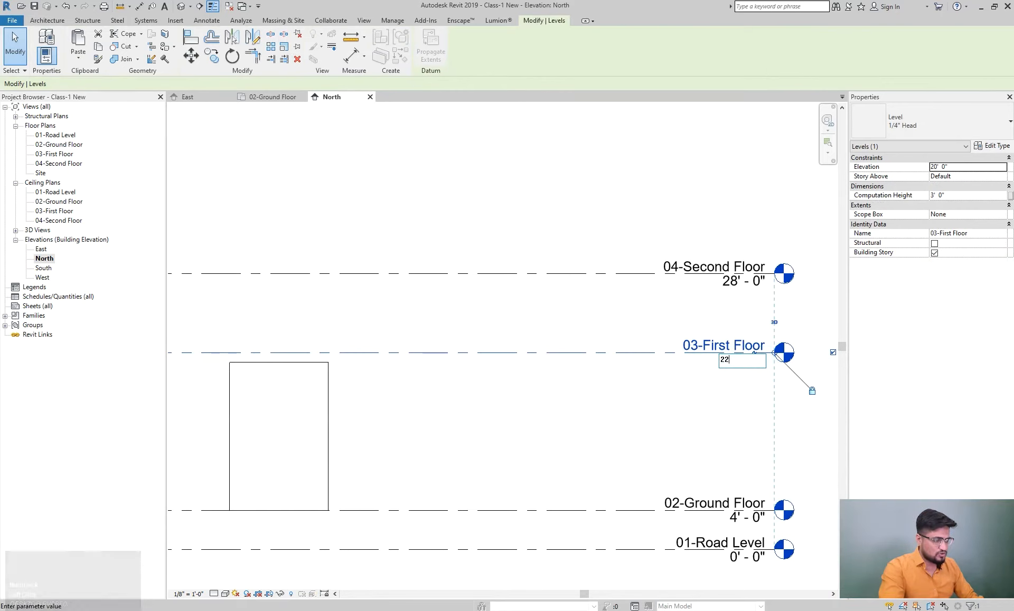
key("Return")
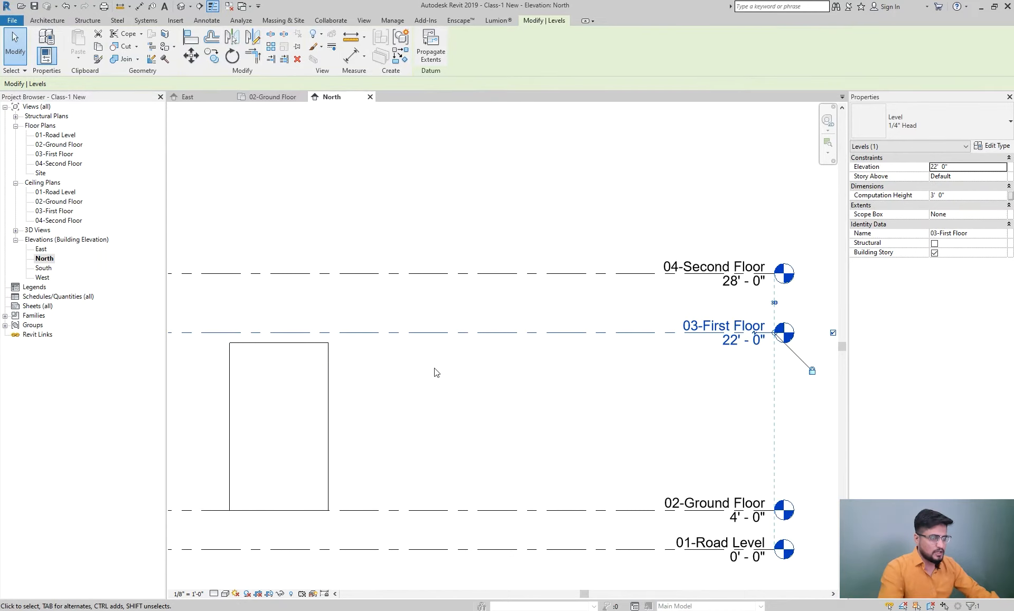
key("Escape")
- Set the wall's base offset to 1' above the 02-Ground Floor level and deselect the wall
scroll(435, 372, "down", 1)
left_click(353, 401)
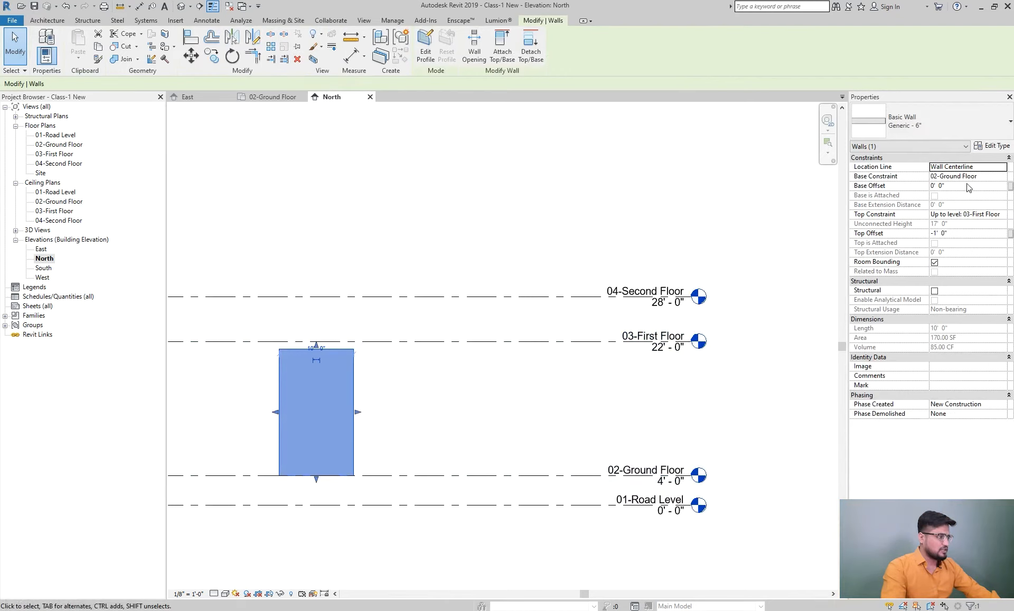
left_click(953, 187)
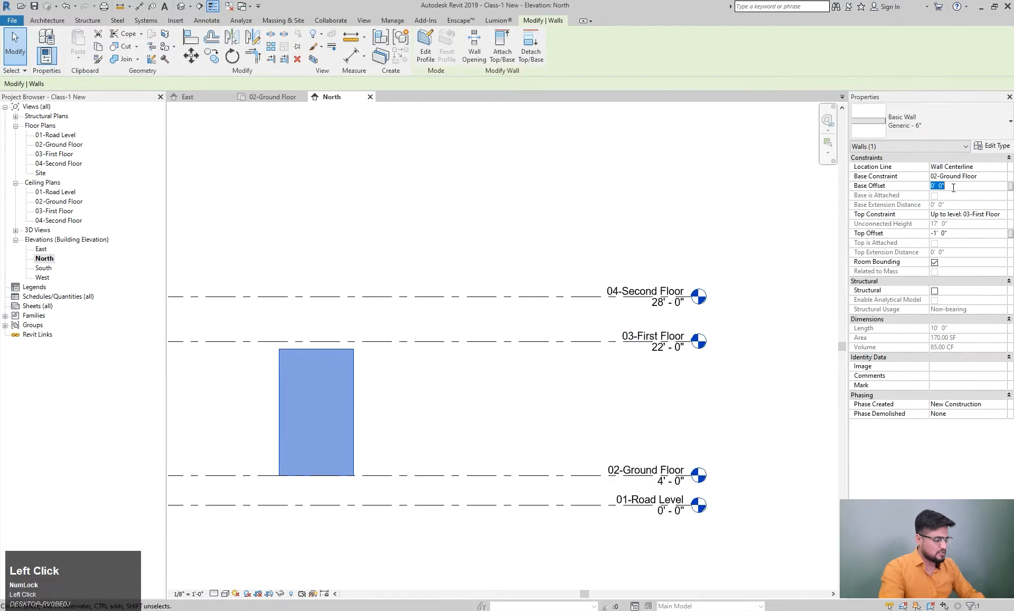
type("1")
key("Return")
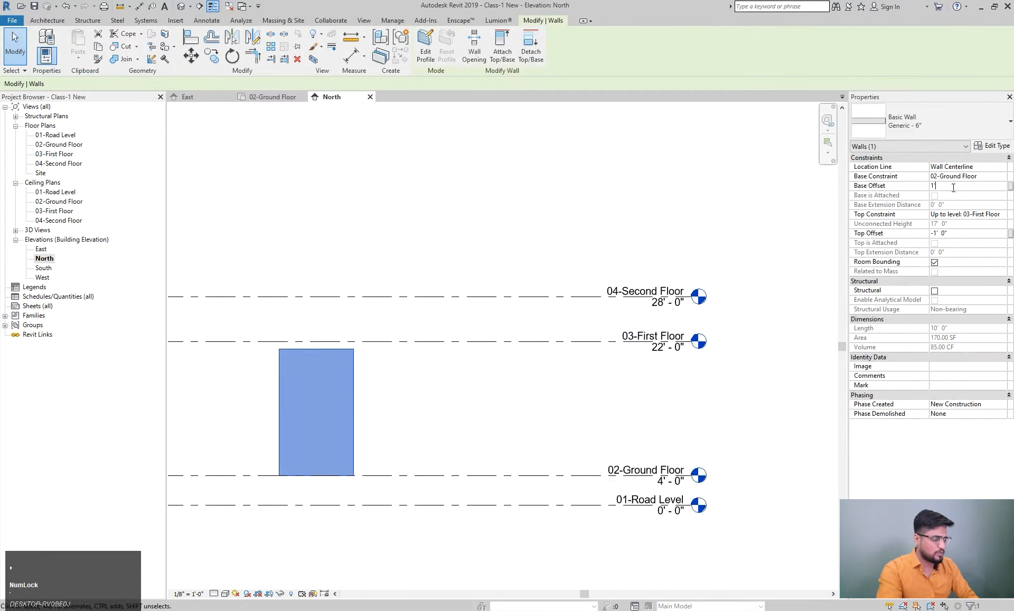
left_click(351, 492)
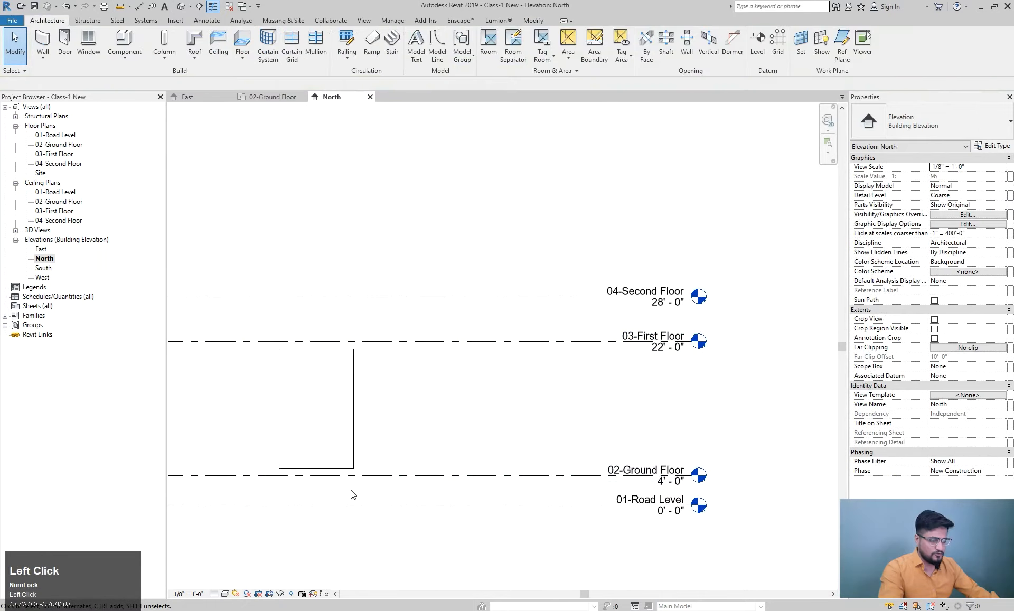
- Set the elevation of the 02-Ground Floor level to 5' and examine the wall's height and offsets
left_click(670, 490)
left_click(671, 487)
type("5' - 0\"")
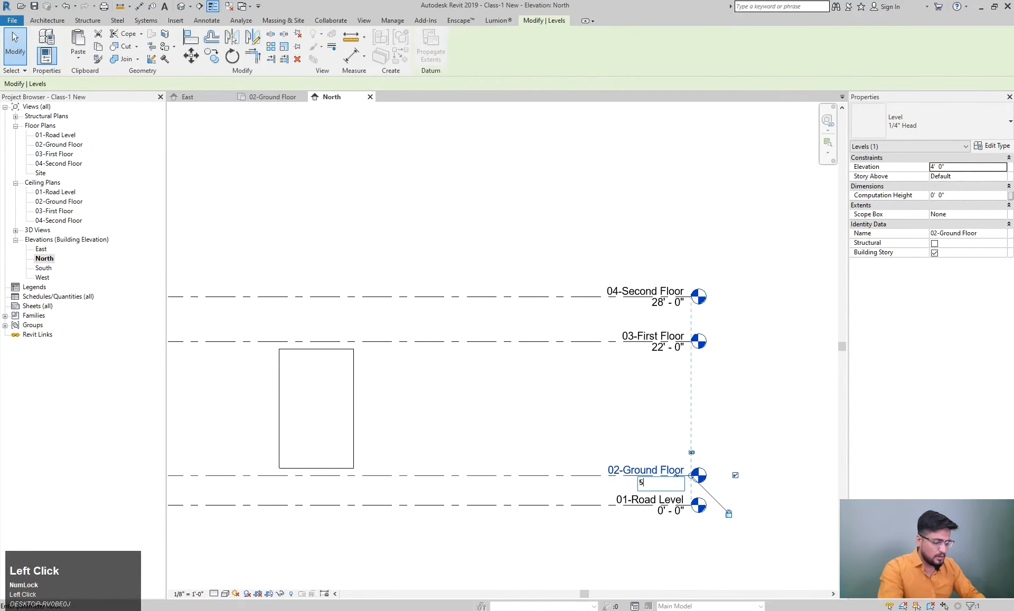
key("Return")
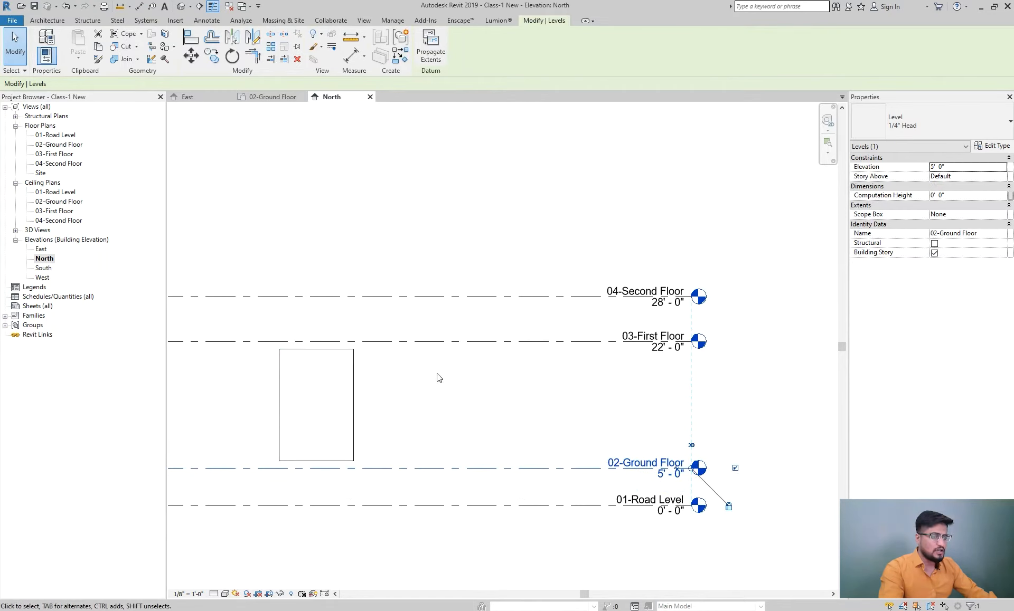
key("Escape")
left_click(349, 386)
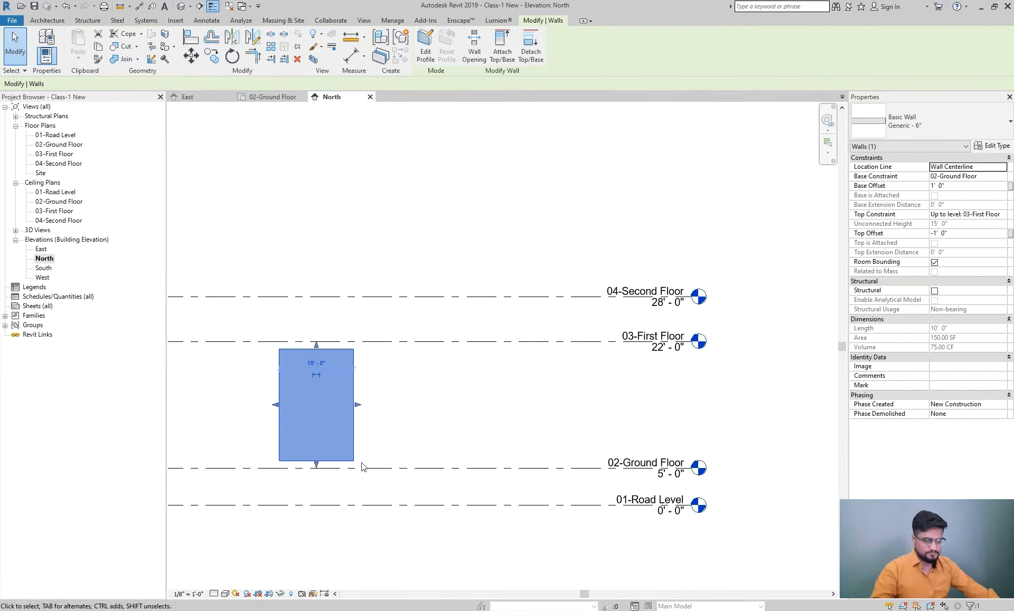
key("Escape")
- Open the 02-Ground Floor floor plan, bring its wall into view and dismiss the reminder to save the project
double_click(66, 145)
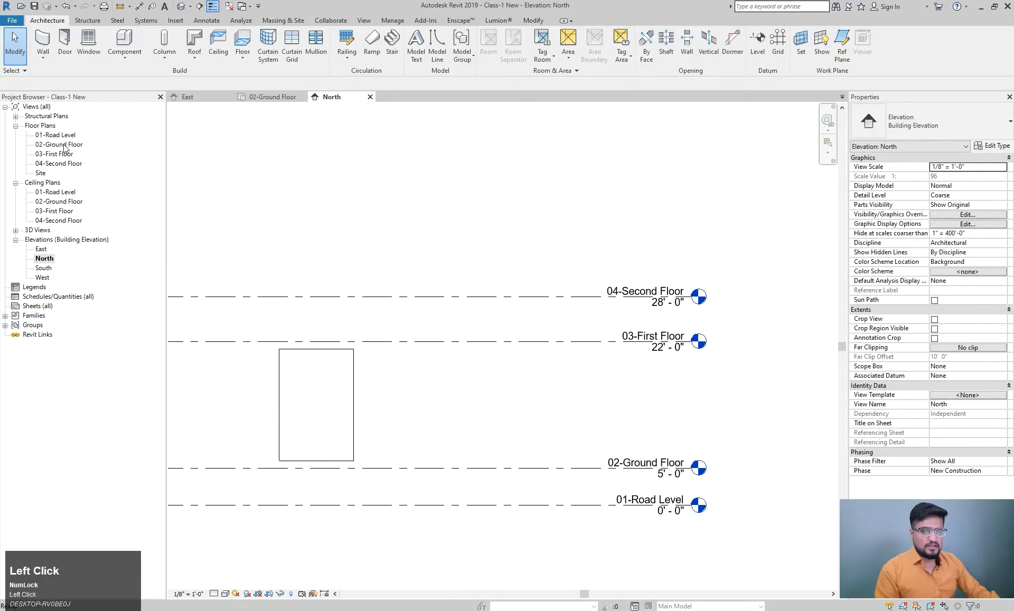
scroll(476, 390, "down", 2)
scroll(476, 383, "down", 3)
middle_click_drag(387, 405, 576, 340)
scroll(576, 340, "up", 1)
scroll(432, 299, "up", 2)
scroll(431, 319, "up", 4)
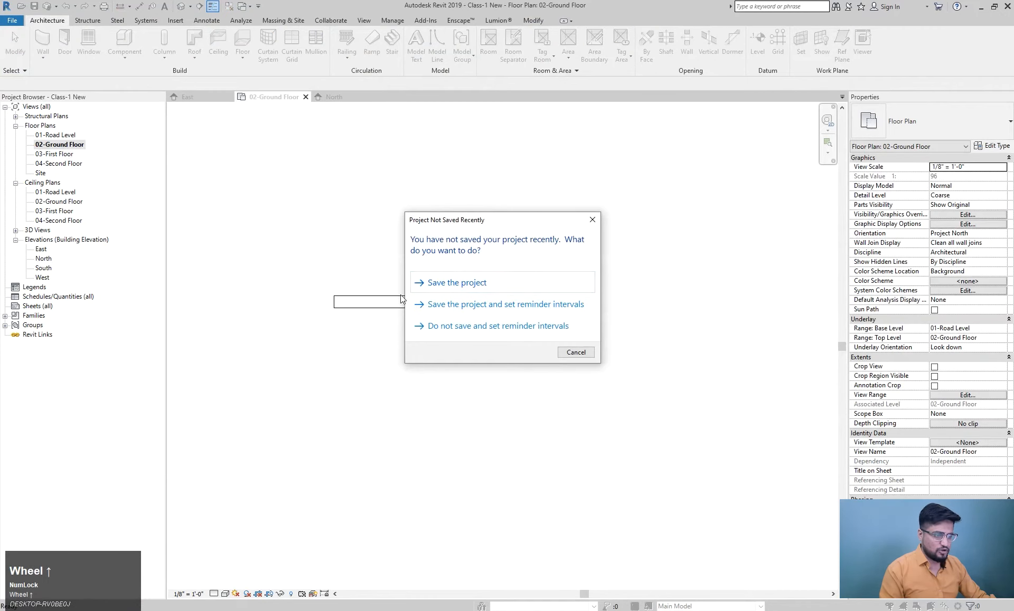
key("Escape")
scroll(388, 298, "up", 3)
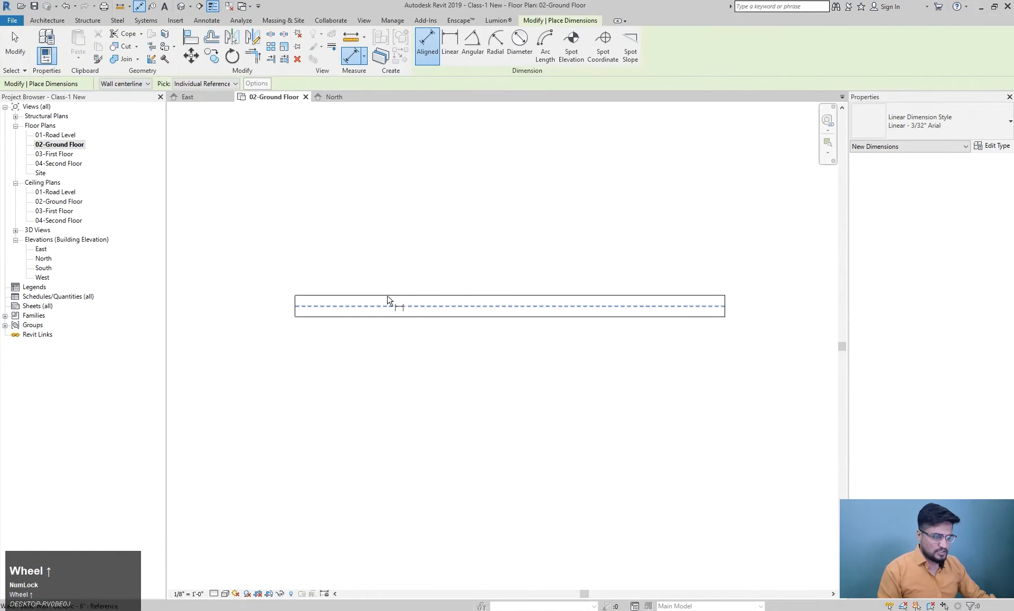
scroll(387, 299, "up", 1)
middle_click_drag(386, 307, 379, 310)
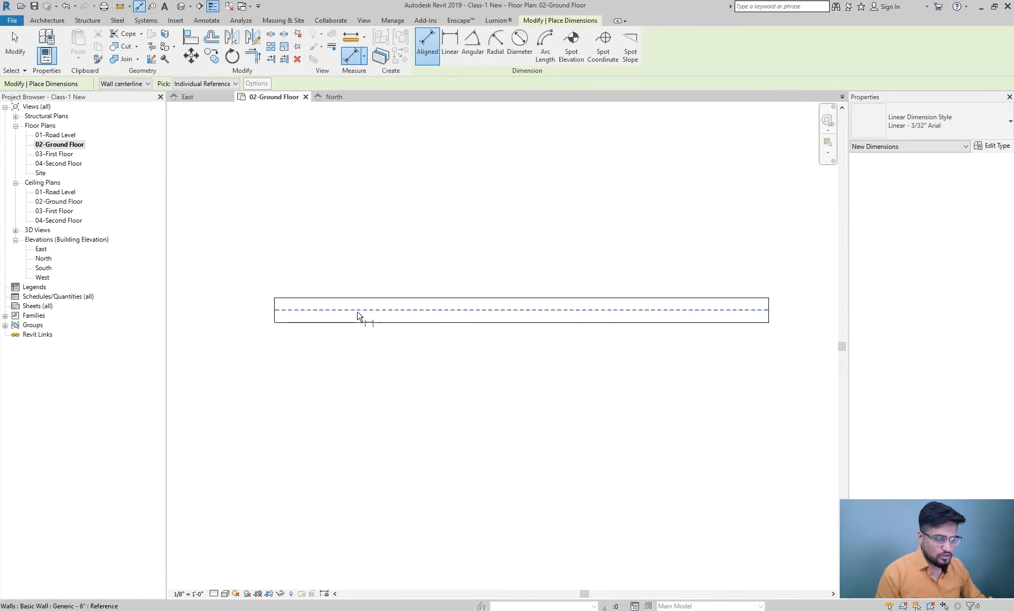
scroll(365, 303, "up", 1)
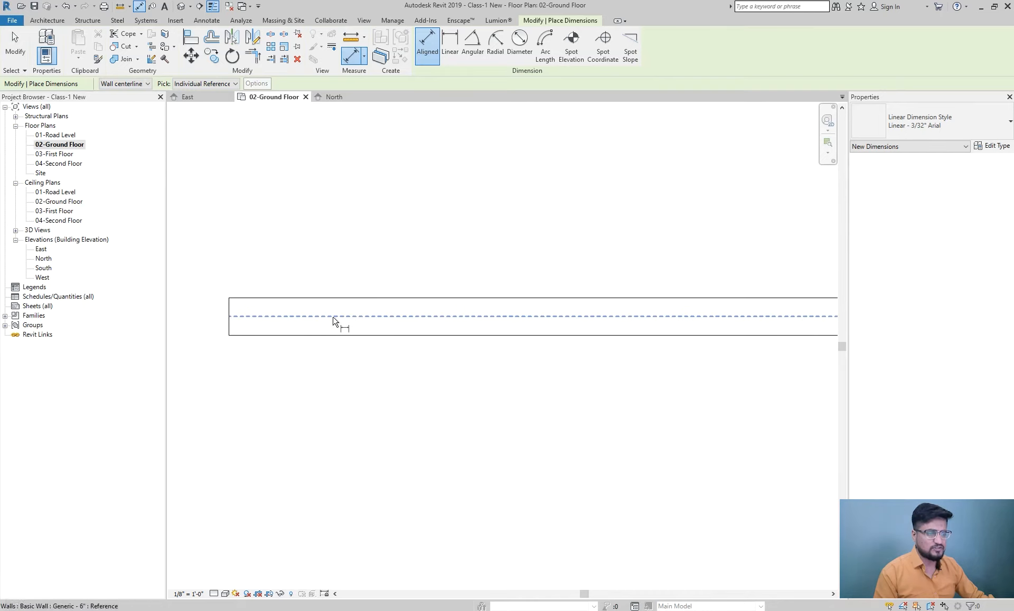
scroll(333, 312, "down", 1)
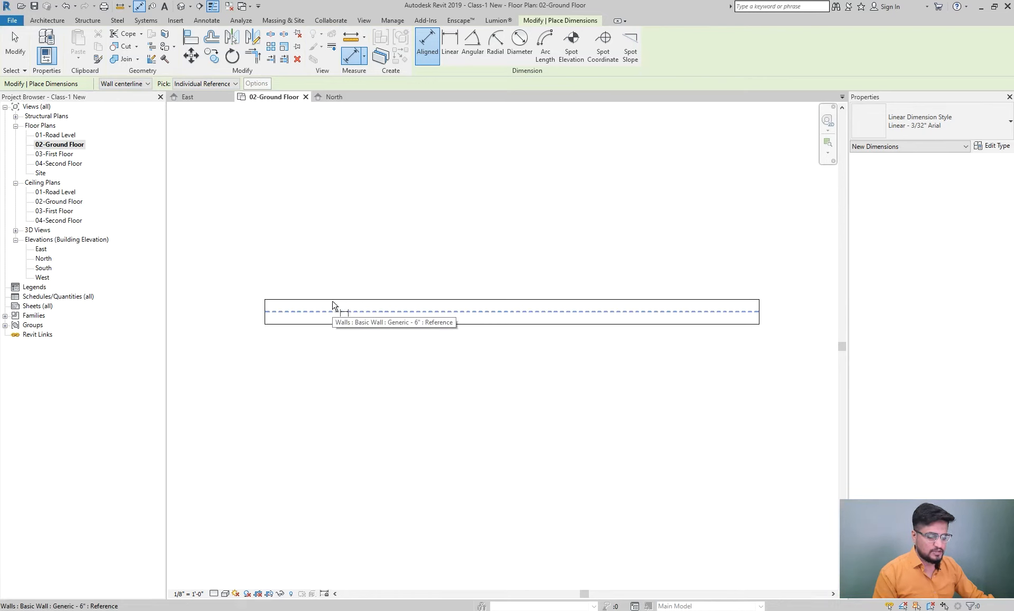
key("Tab")
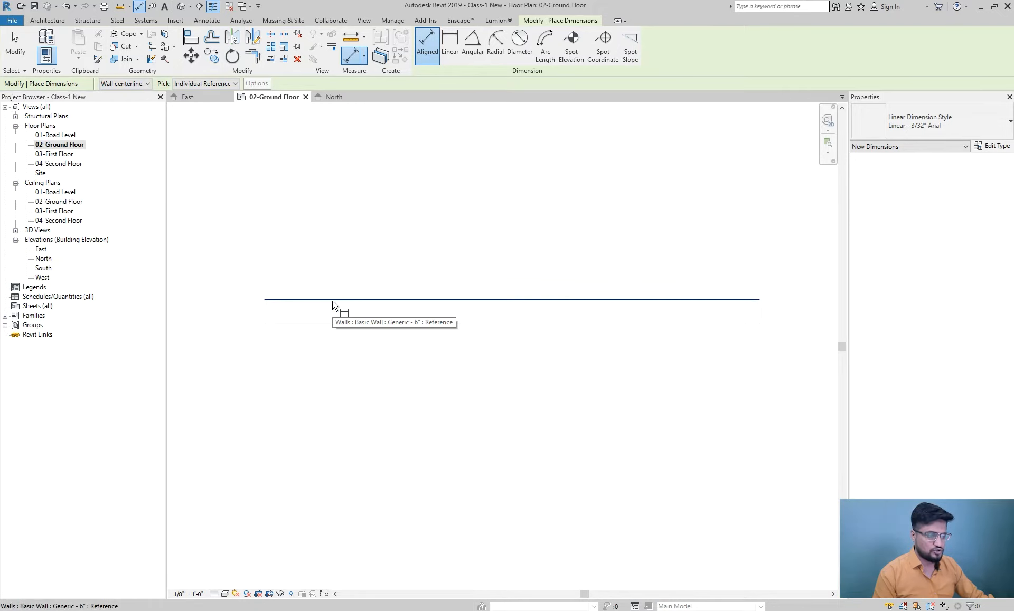
middle_click(339, 306)
left_click(290, 285)
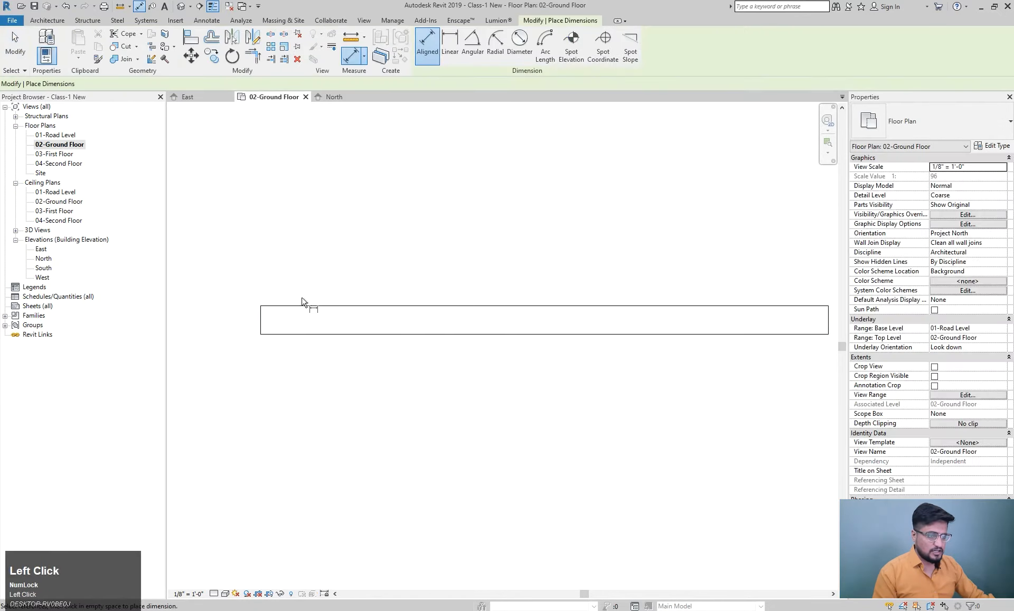
- Dimension the wall's thickness between its two outer faces with an aligned dimension placed beside the wall's end
scroll(310, 310, "up", 2)
middle_click_drag(319, 315, 346, 319)
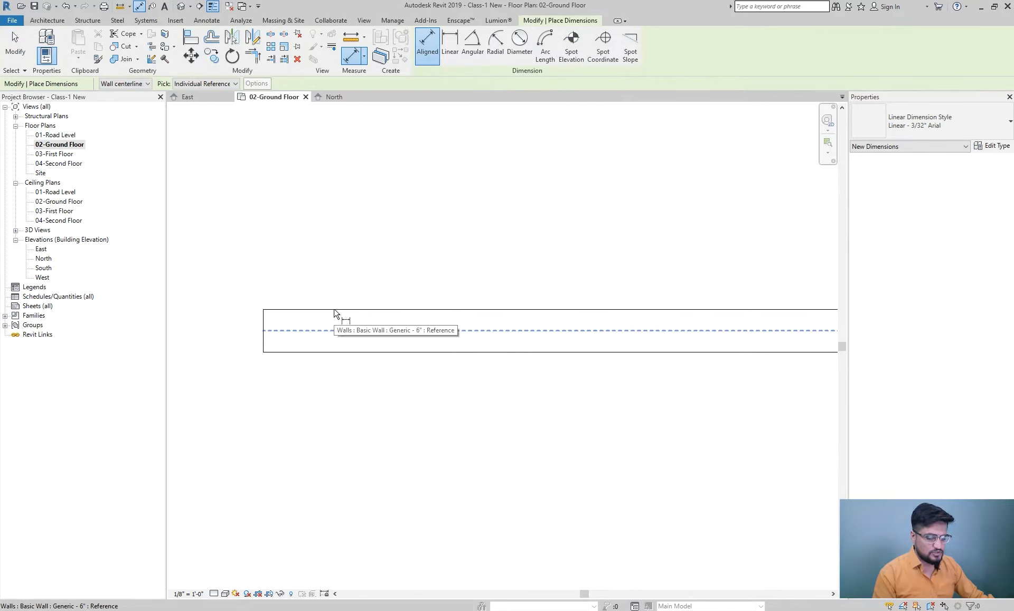
key("Tab")
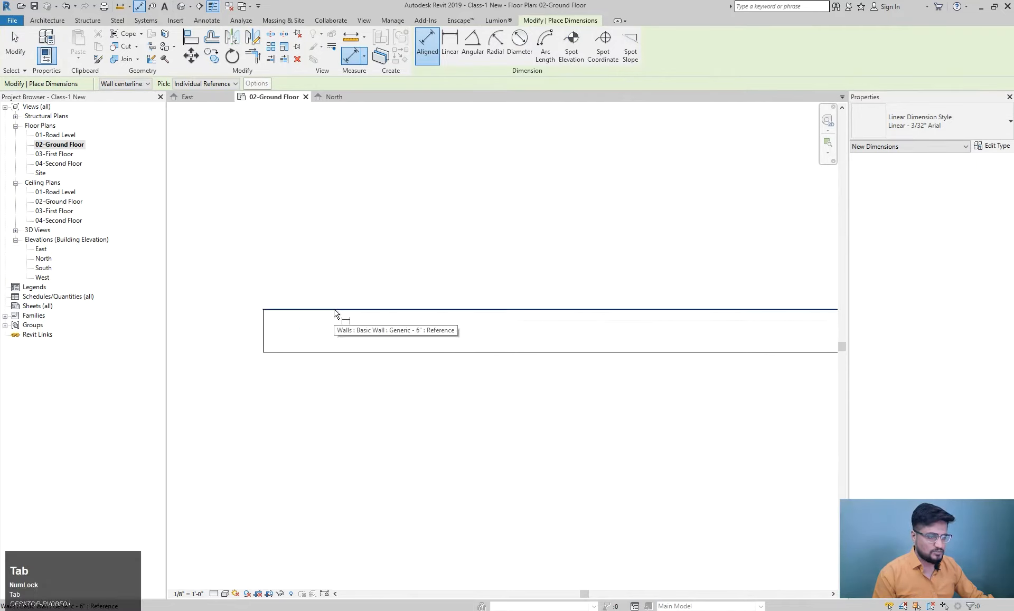
left_click(334, 313)
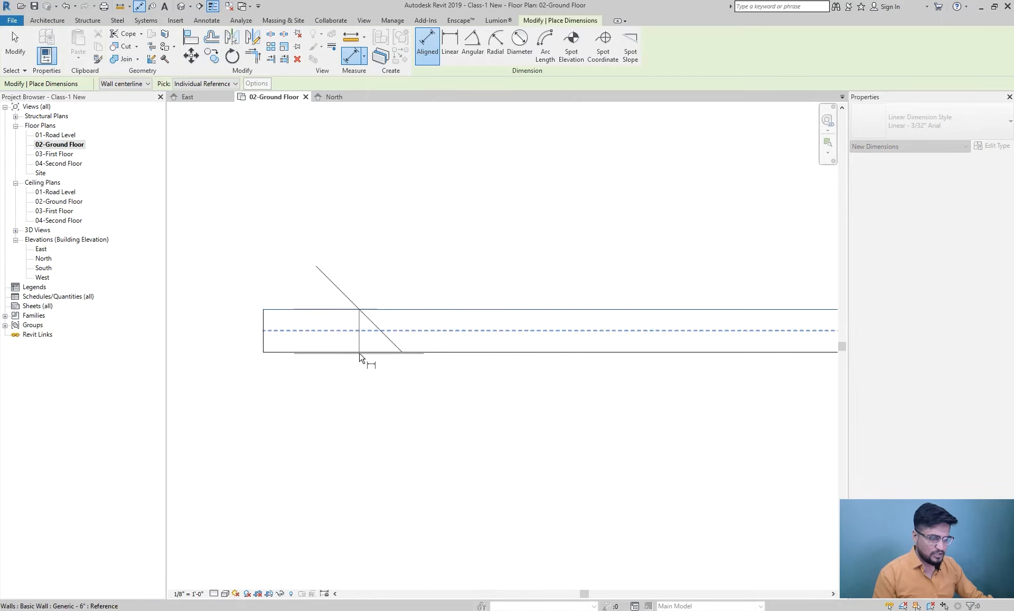
key("Tab")
scroll(359, 356, "down", 2)
middle_click_drag(354, 378, 385, 403)
left_click(359, 397)
key("Escape")
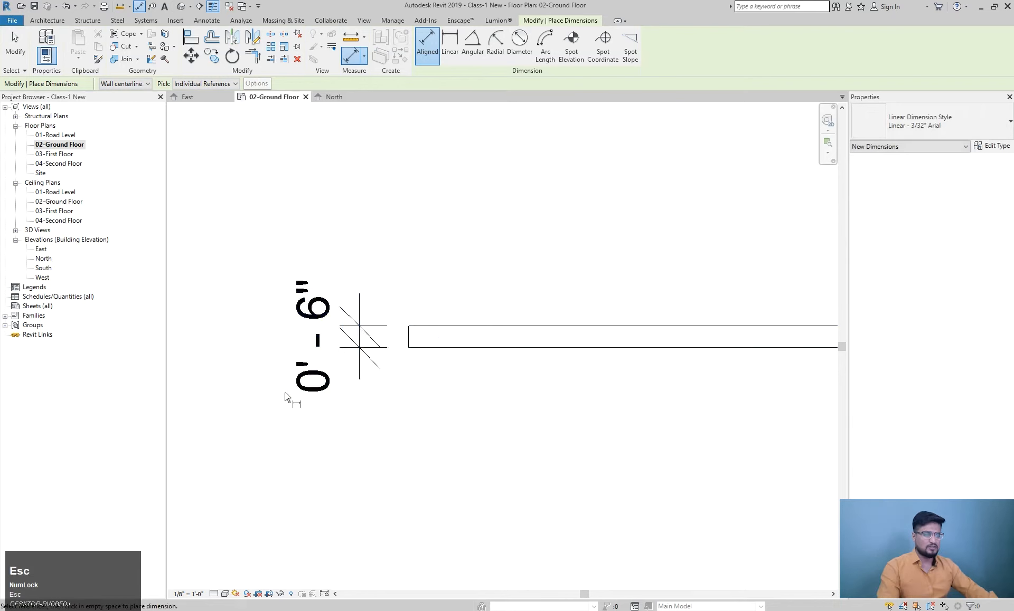
scroll(317, 364, "down", 2)
key("Escape")
- Delete the wall thickness dimension
left_click(309, 354)
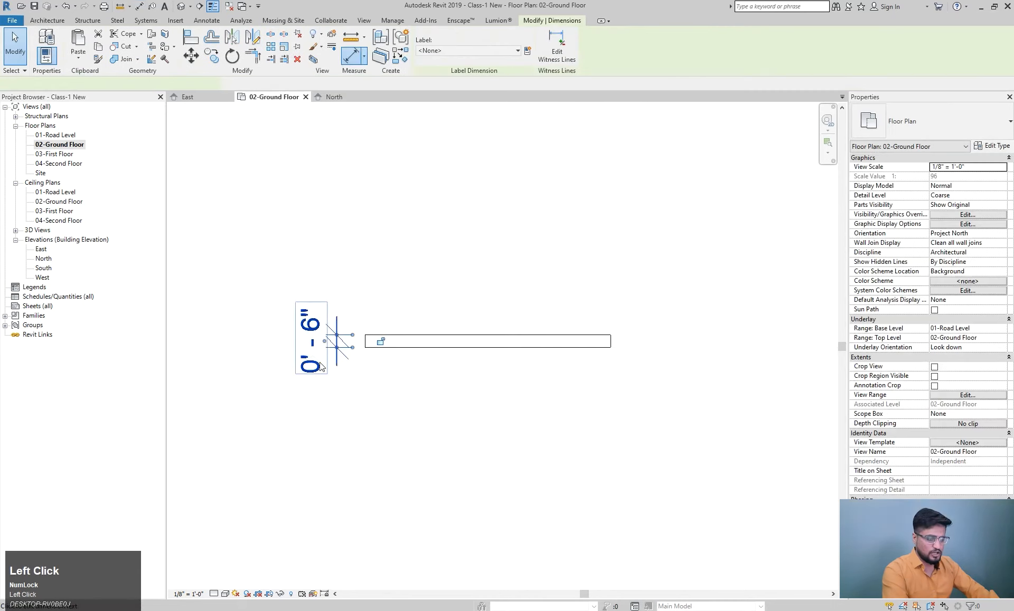
key("Delete")
middle_click(414, 389)
scroll(413, 380, "up", 2)
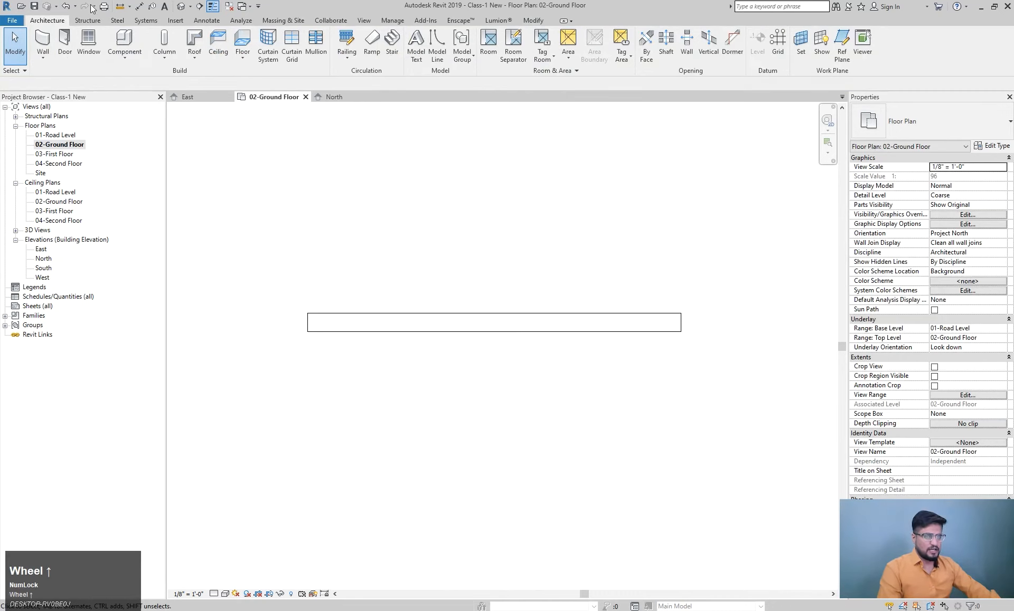
- Draw a 10' long horizontal Generic - 6" wall above the existing one in the plan and leave the Wall tool
left_click(42, 42)
scroll(290, 227, "down", 2)
left_click(290, 227)
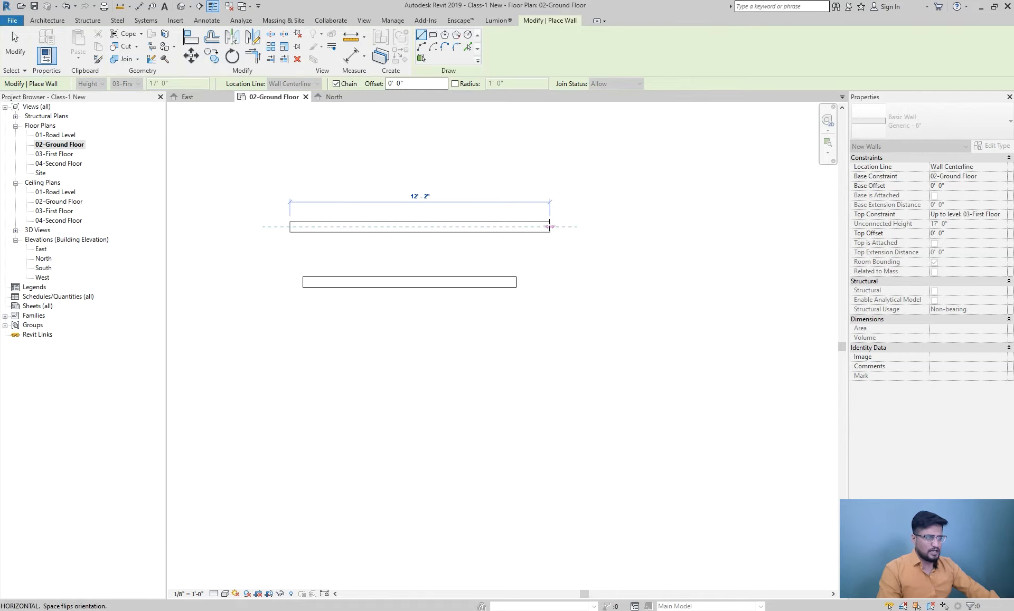
type("10")
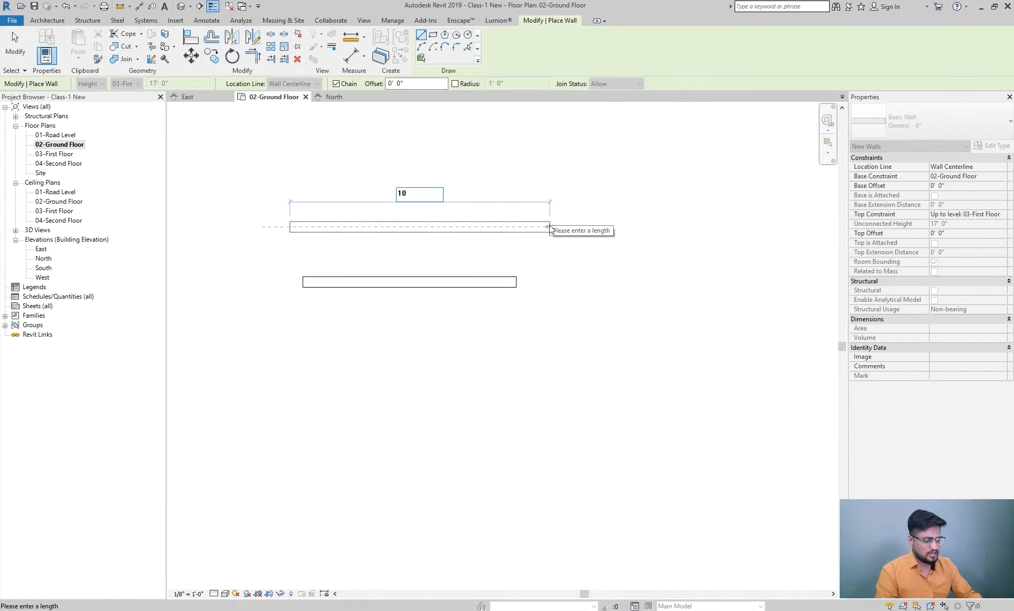
key("Return")
key("Escape")
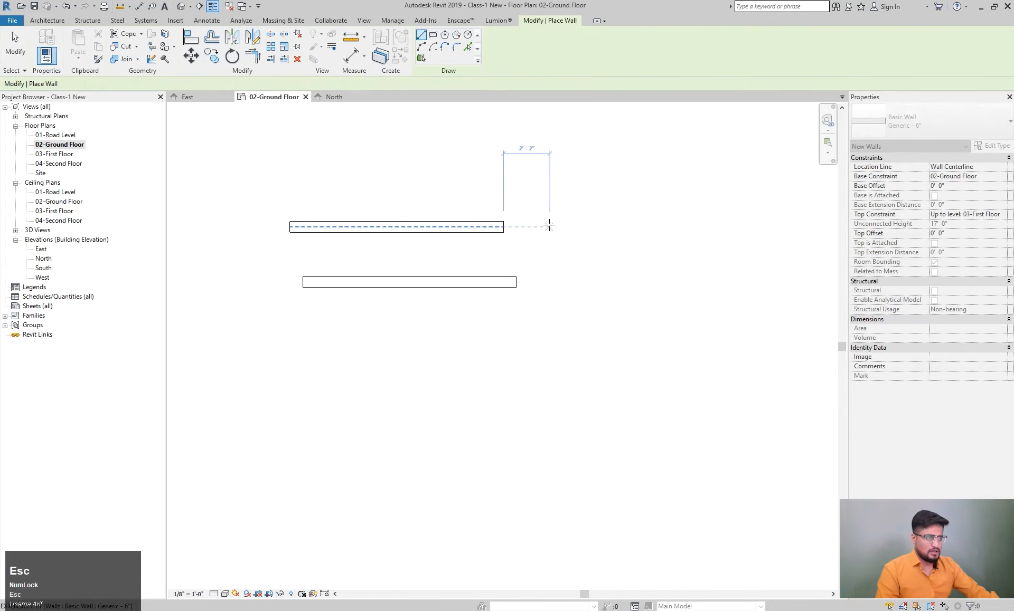
scroll(441, 235, "up", 2)
middle_click_drag(440, 236, 483, 266)
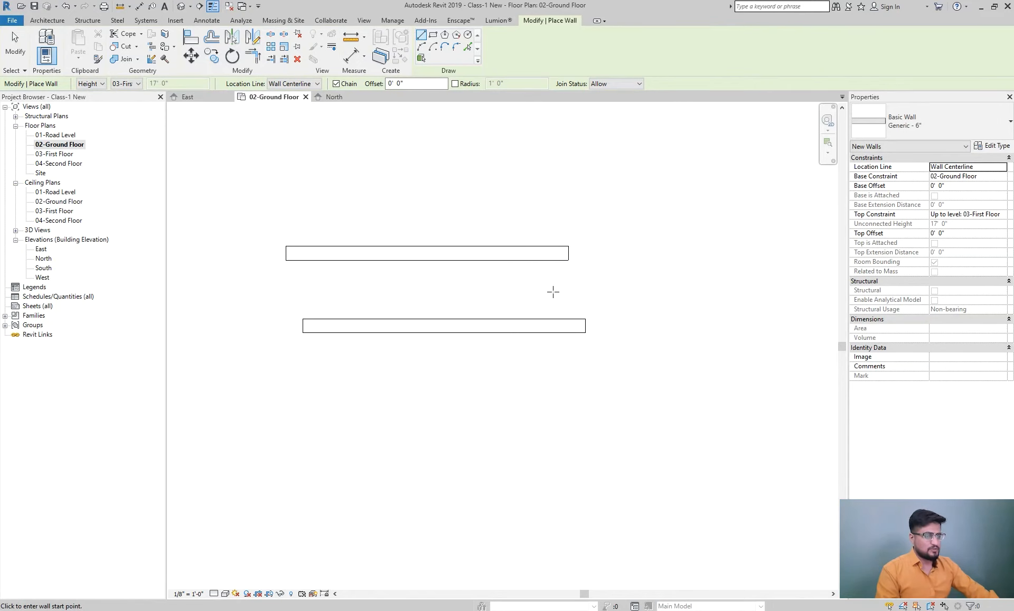
key("Escape")
left_click(560, 264)
key("Escape")
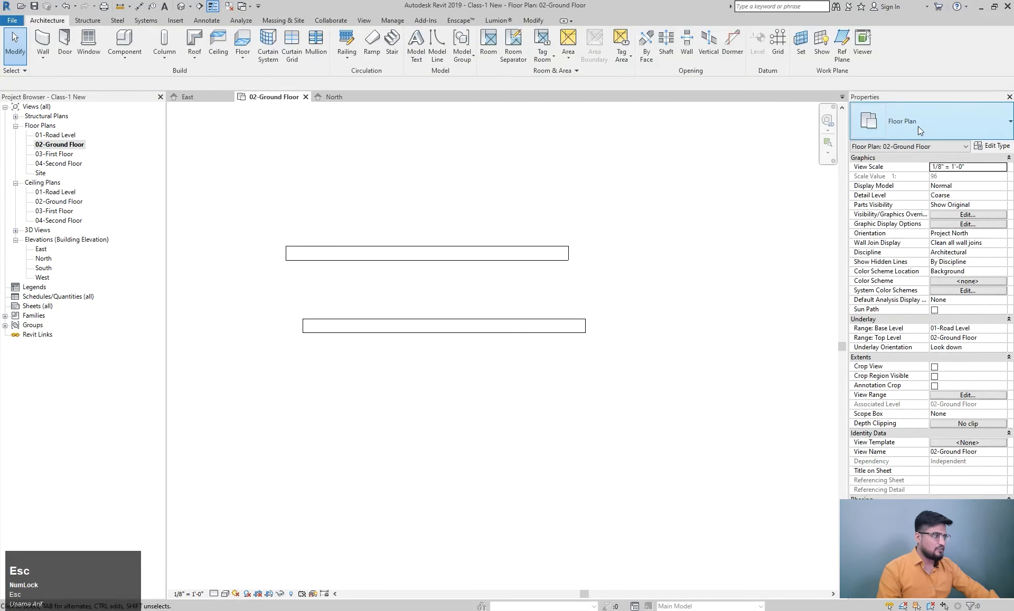
- Start the Wall tool, browse the available wall types and open the type properties of Basic Wall Generic - 6"
left_click(43, 39)
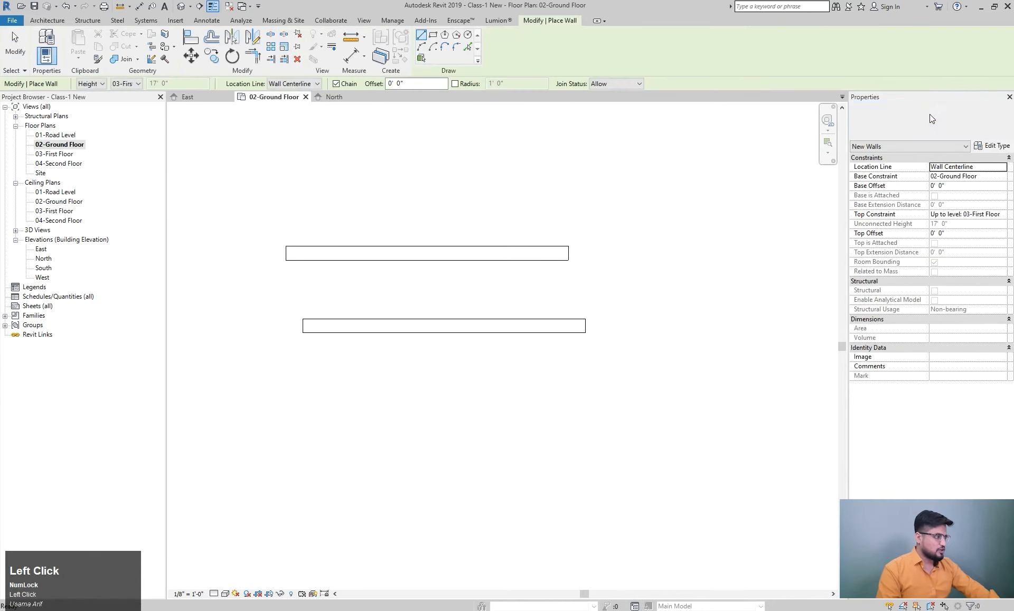
left_click(929, 114)
scroll(939, 285, "down", 2)
scroll(940, 285, "down", 3)
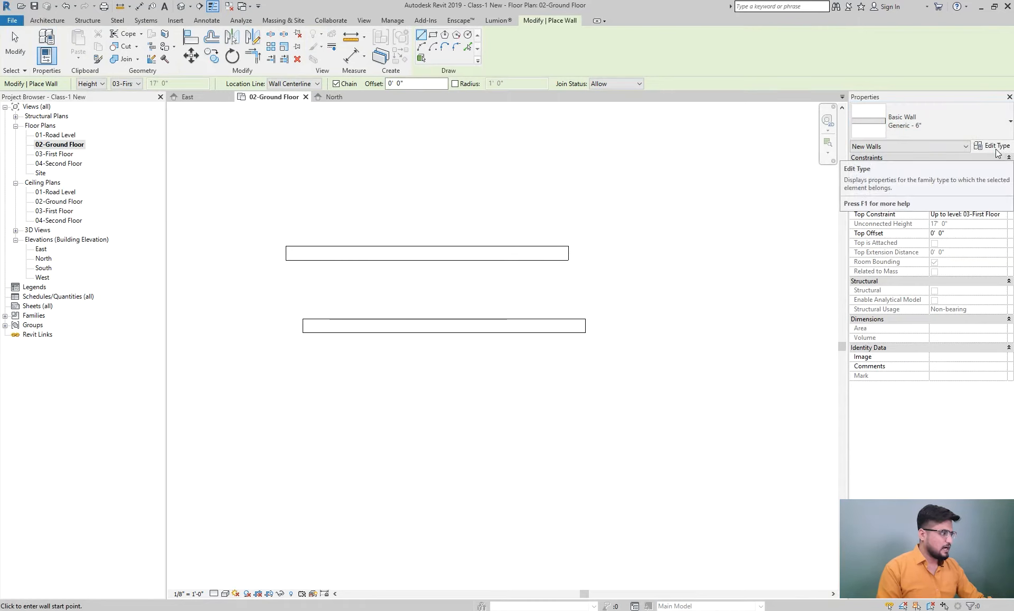
left_click(996, 151)
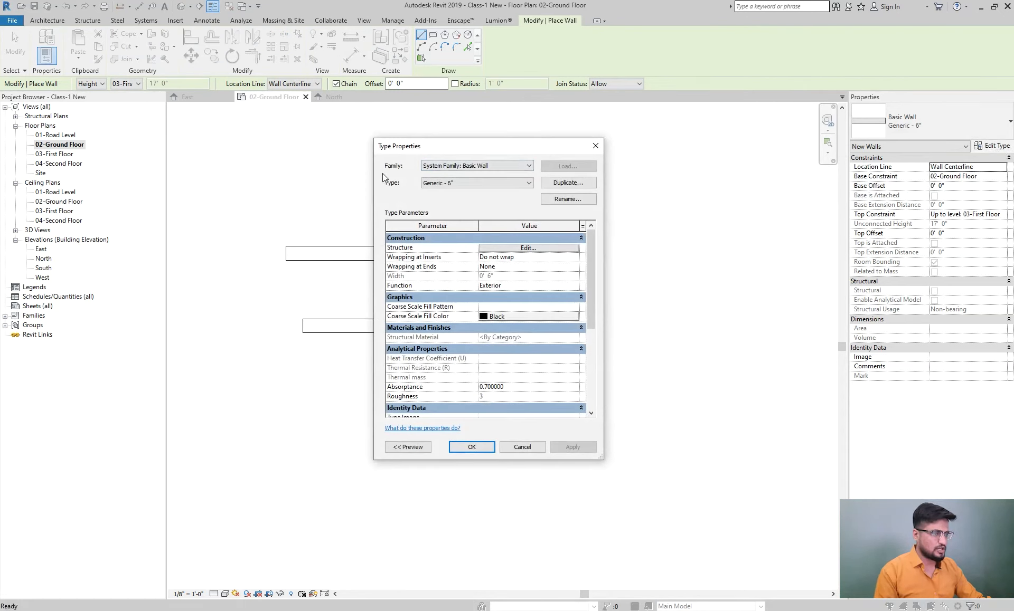
- Browse the available system wall families and the list of types in the Basic Wall family
left_click(439, 170)
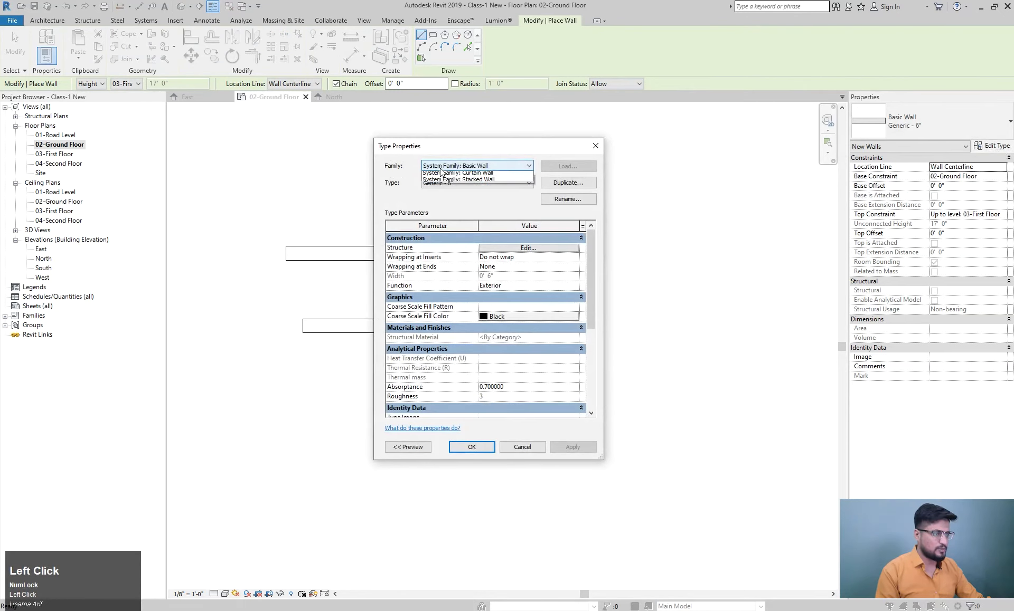
left_click(497, 164)
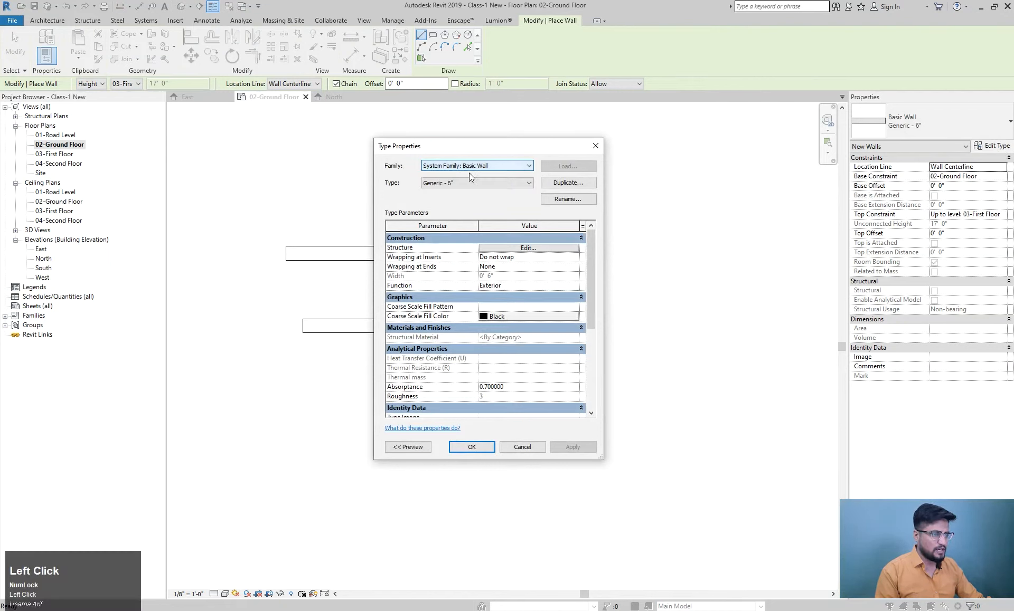
left_click(442, 183)
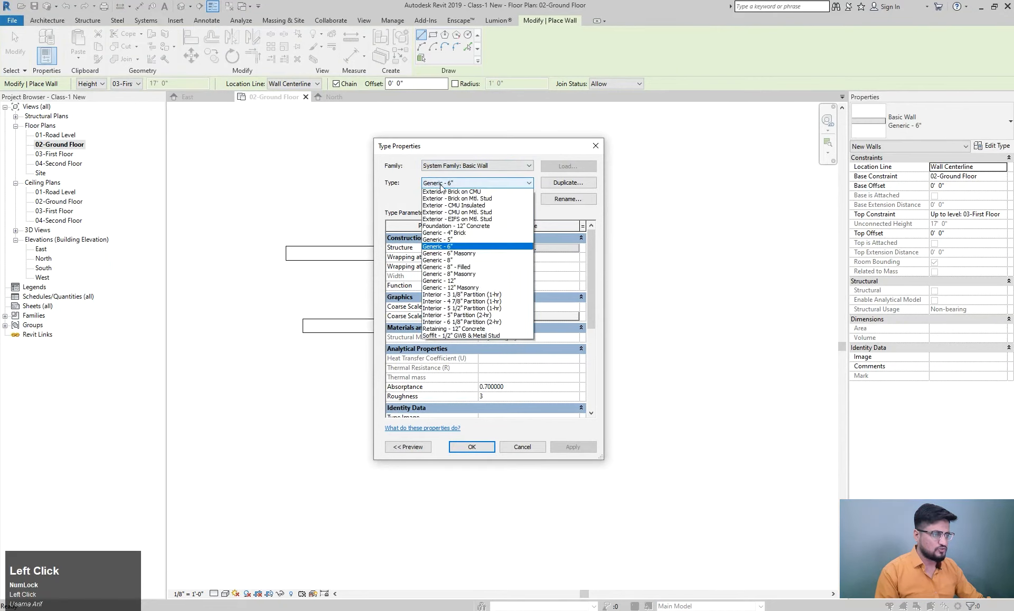
scroll(446, 232, "down", 3)
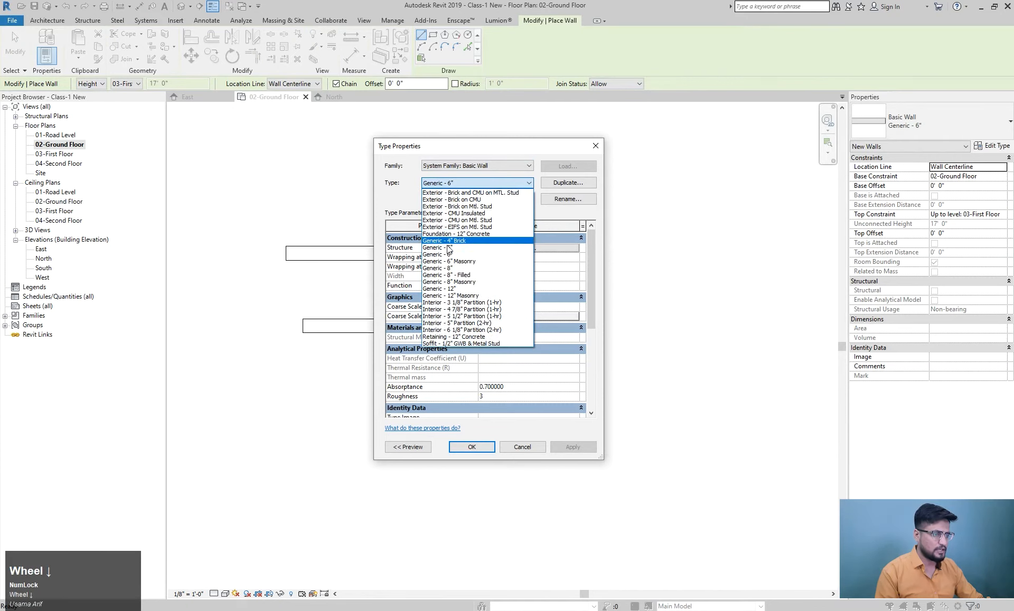
key("Escape")
- Switch to the Curtain Wall family to view its types, and return to Basic Wall with the Generic - 6" type
left_click(454, 166)
left_click(455, 179)
left_click(455, 183)
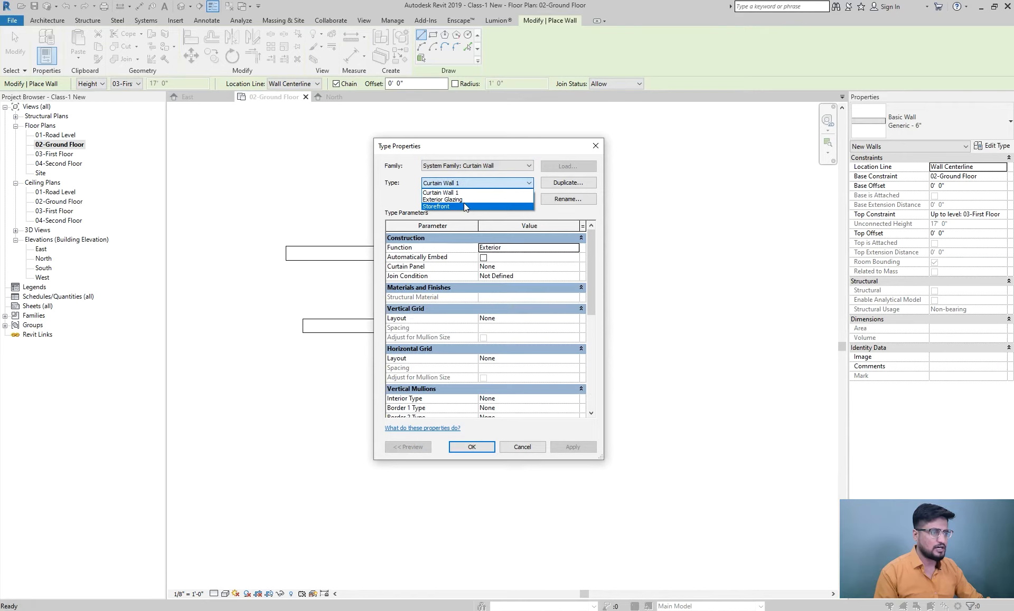
key("Escape")
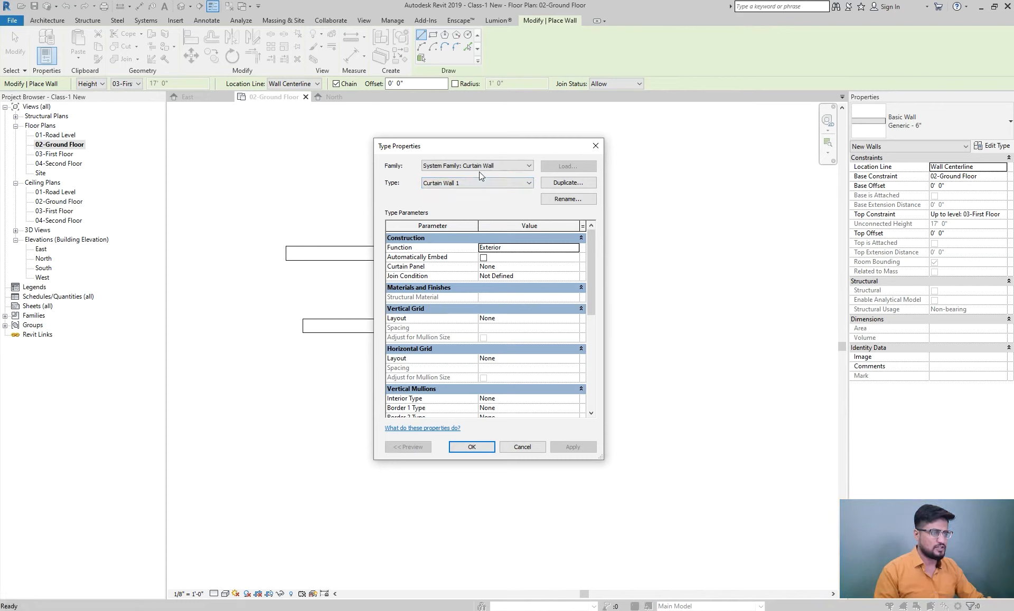
left_click(464, 166)
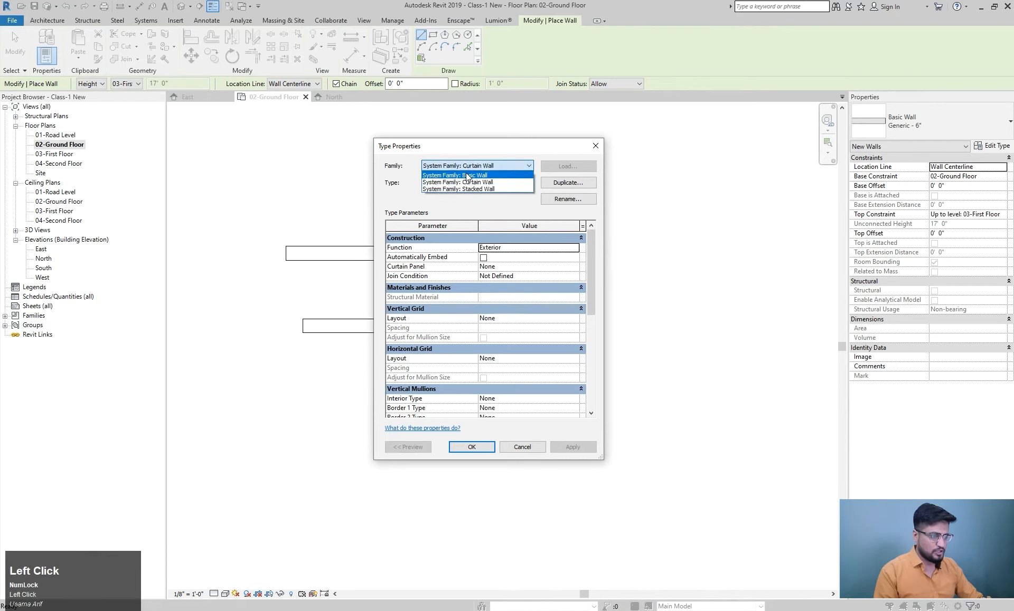
left_click(472, 175)
left_click(465, 183)
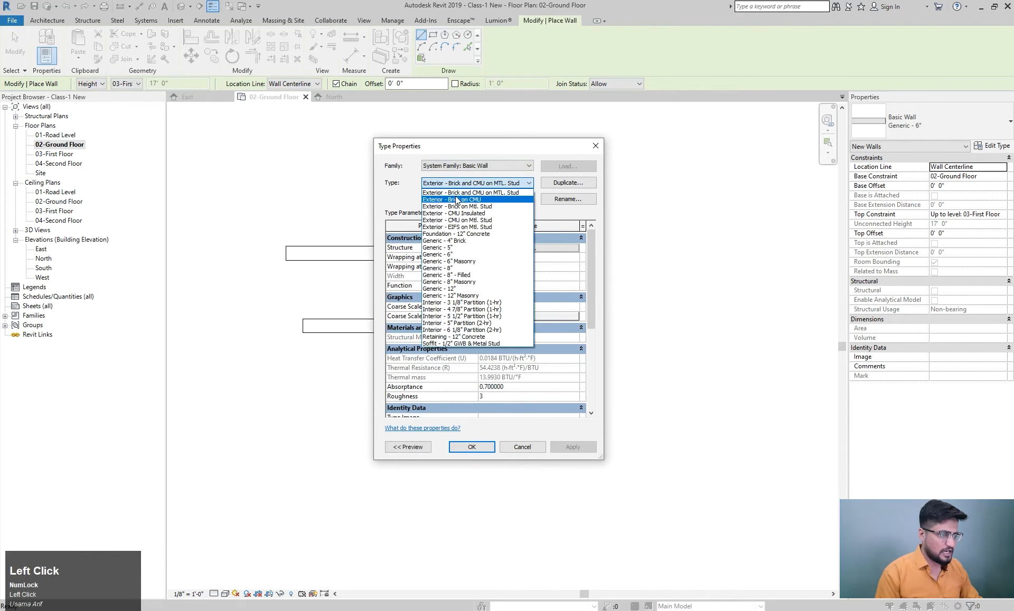
left_click(459, 254)
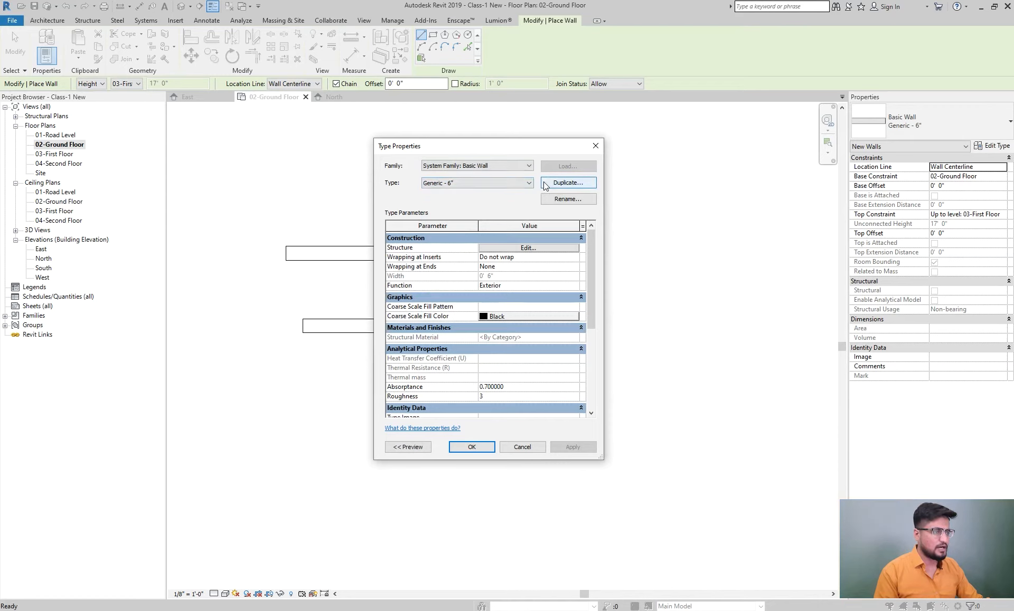
- Duplicate the Generic - 6" wall type under the name Wall 7"
left_click(508, 188)
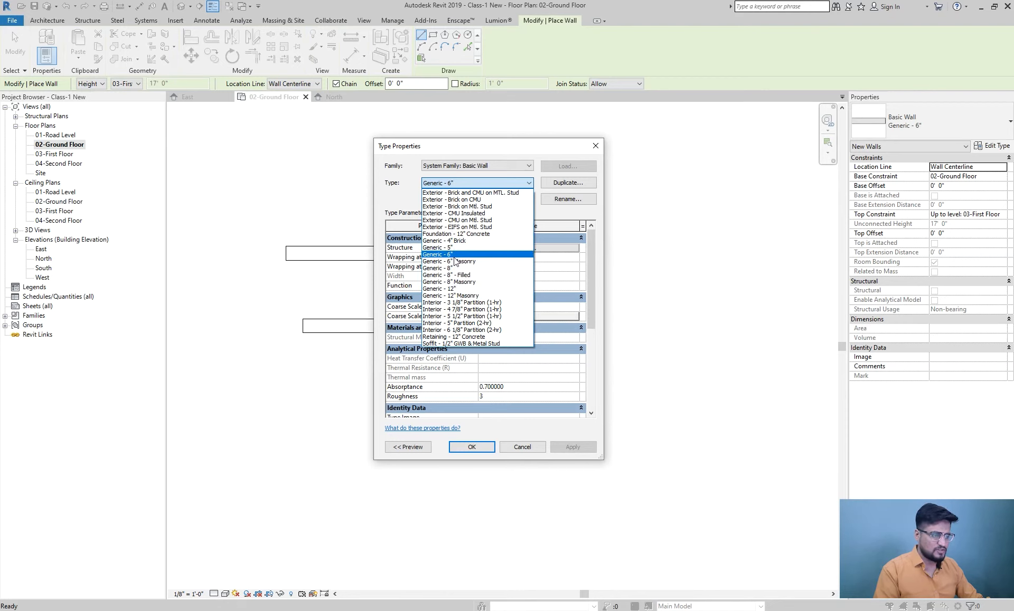
left_click(454, 255)
left_click(561, 184)
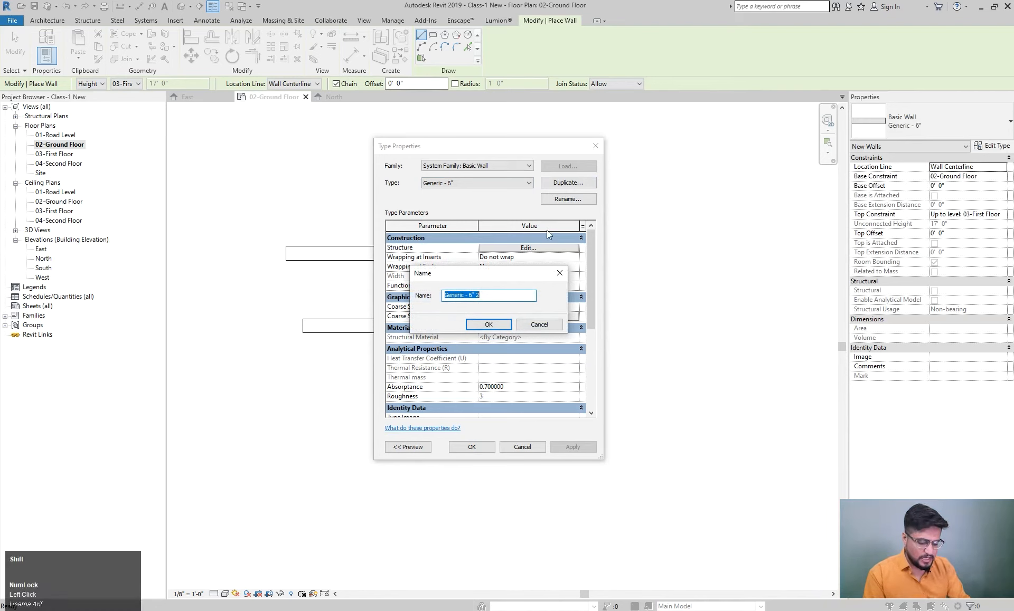
type("Wa")
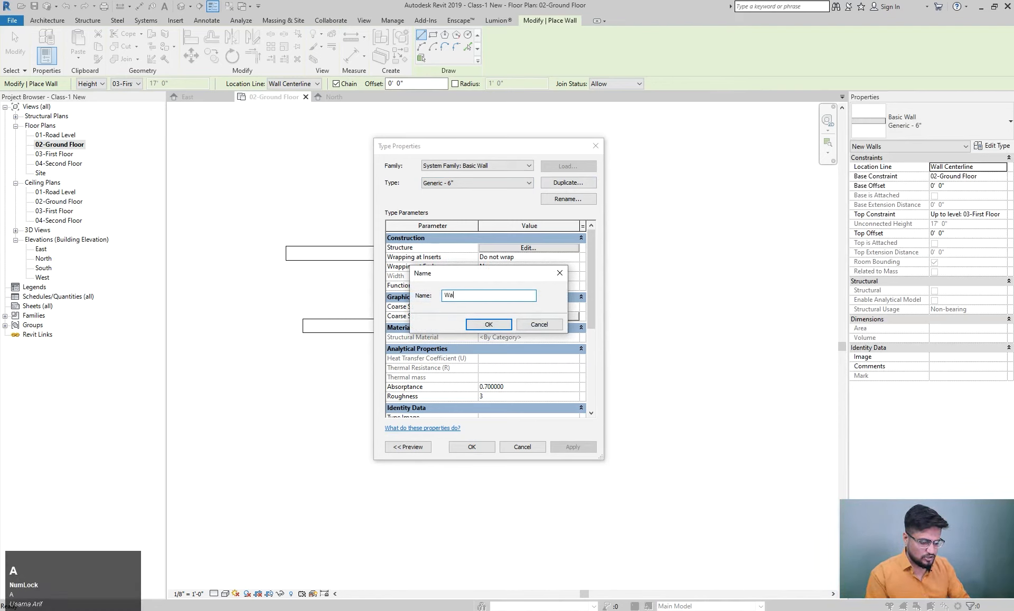
type("ll 7\"")
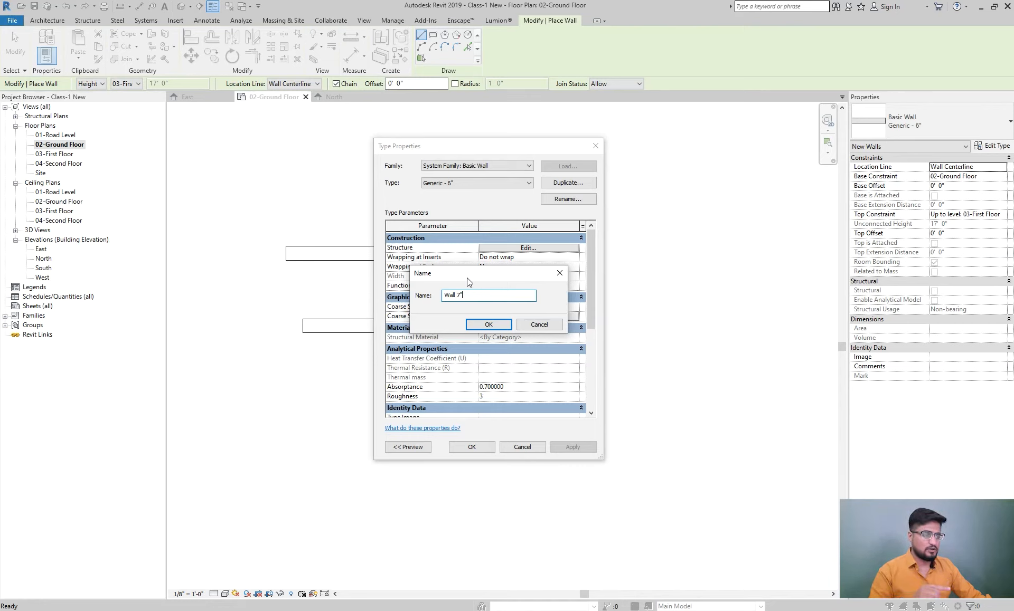
left_click(482, 324)
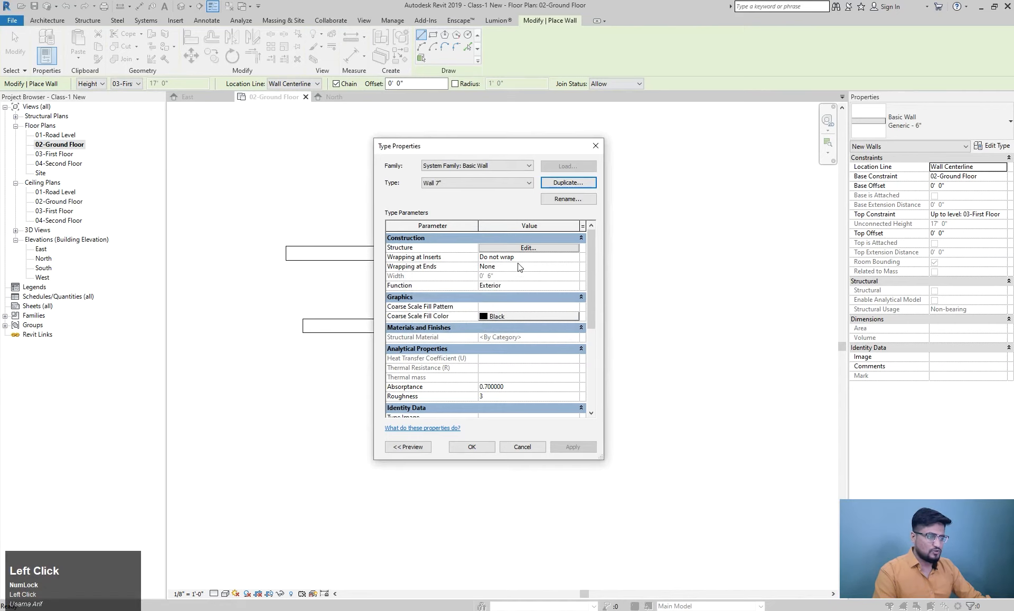
- Check the list of Basic Wall types for the Wall 7" type, keeping it as the current type
left_click(432, 183)
scroll(465, 201, "up", 2)
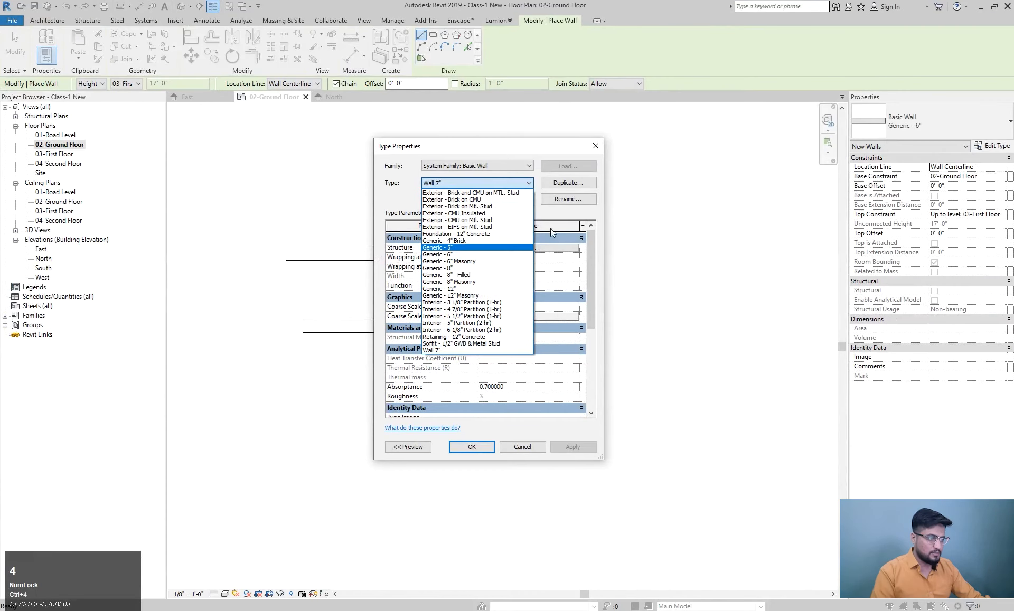
left_click(414, 207)
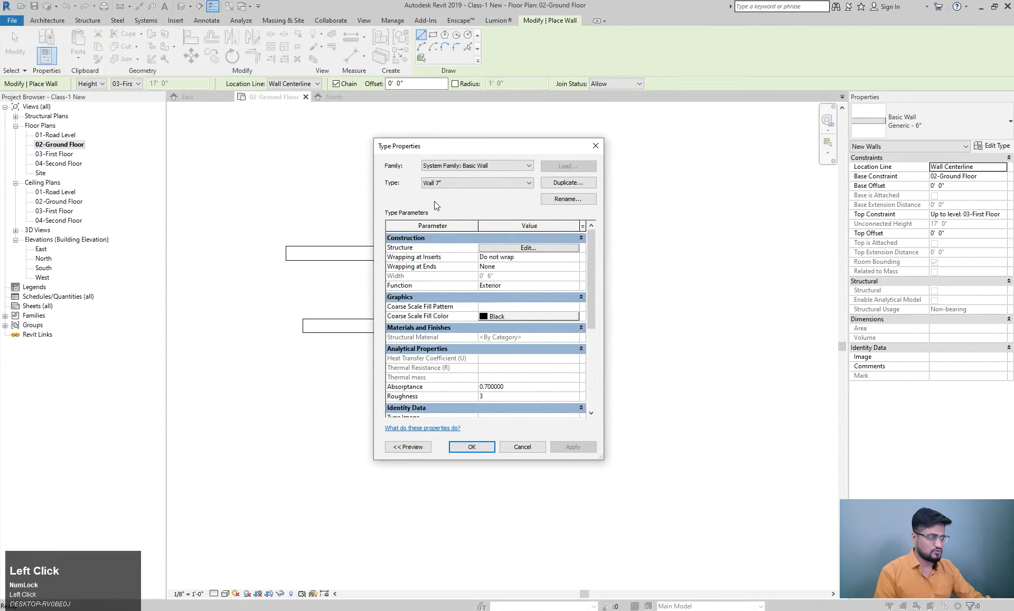
- Edit the structure of the Wall 7" type and set the Structure [1] layer's thickness to 7"
left_click(538, 250)
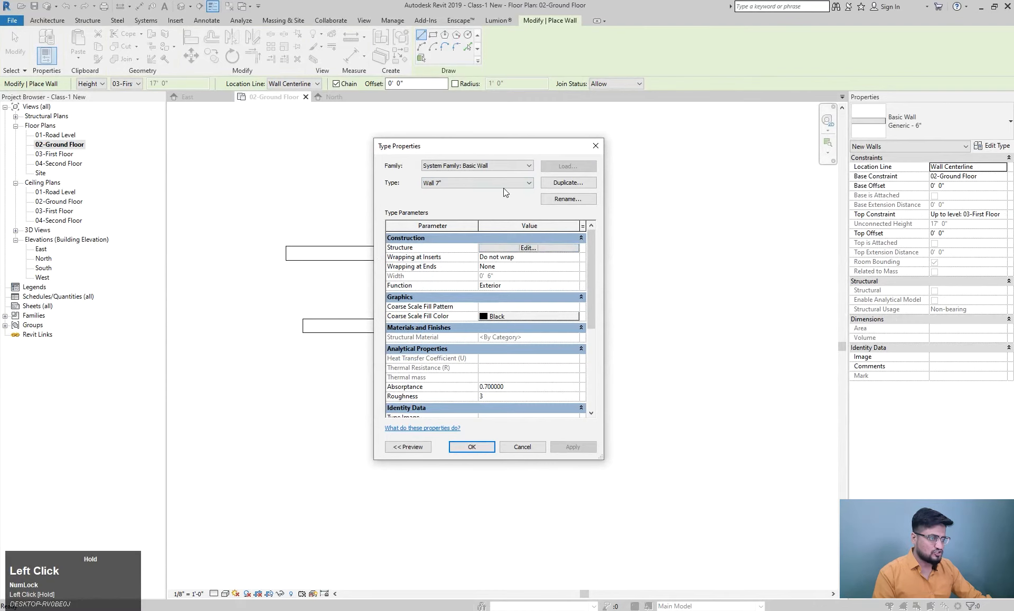
left_click(528, 248)
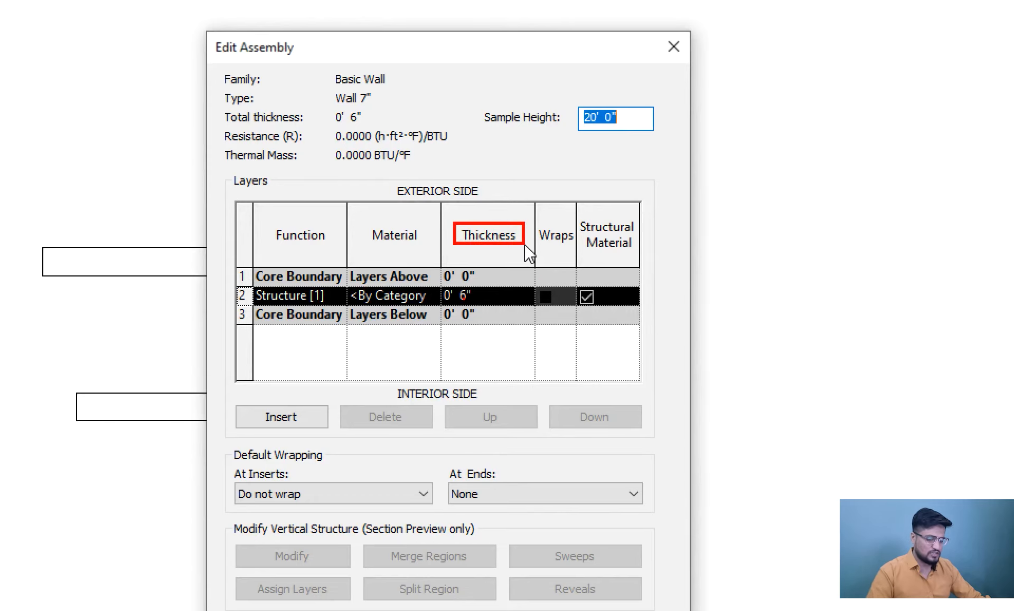
key("super")
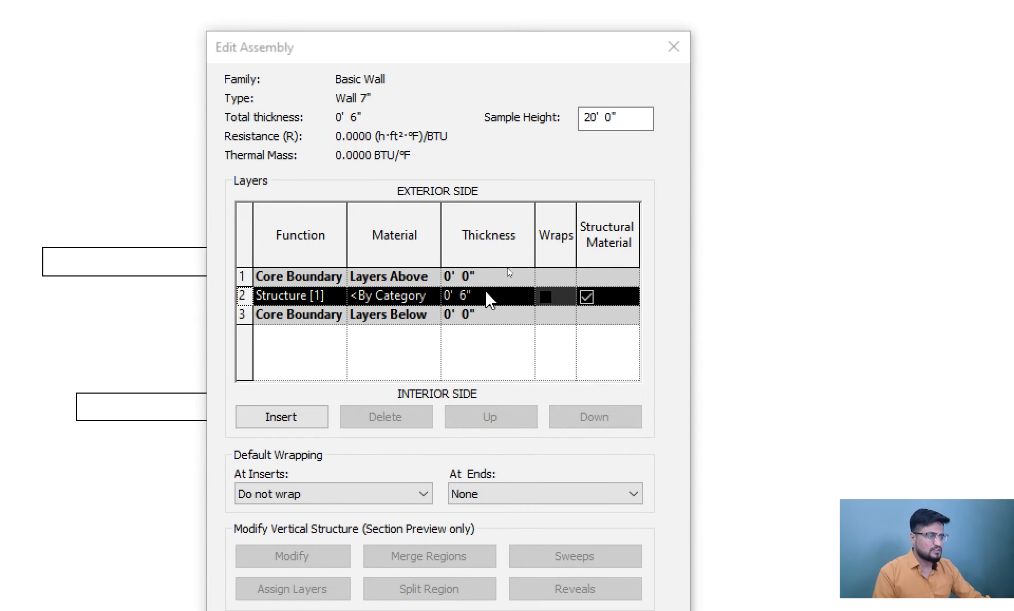
left_click(502, 298)
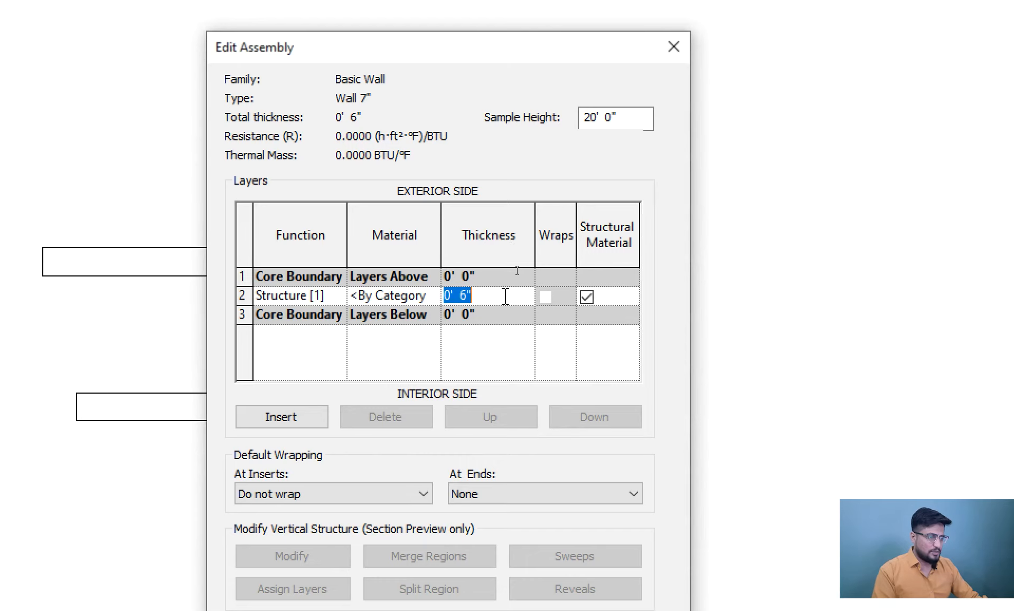
type("7\"")
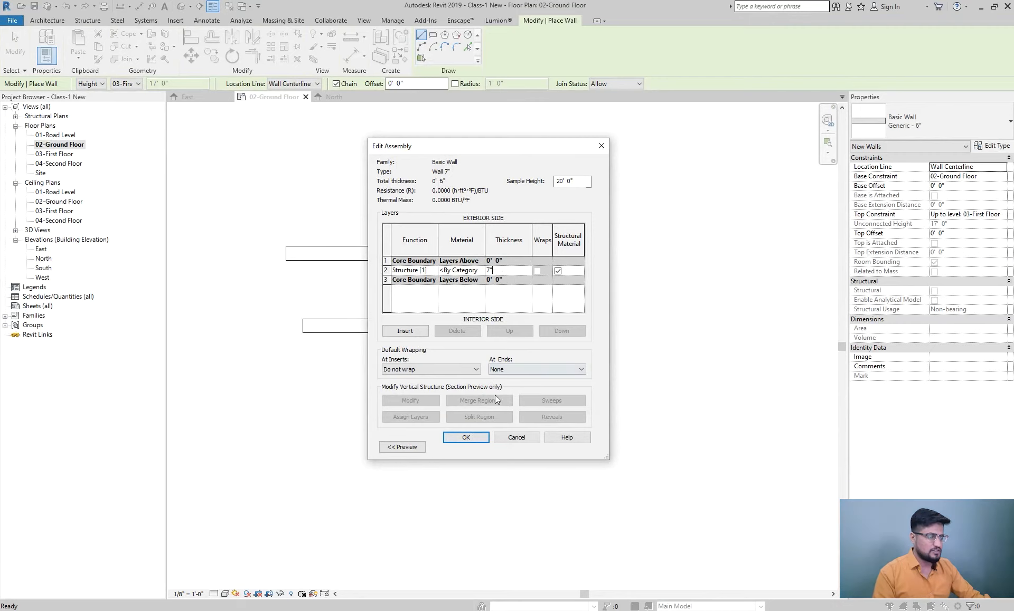
left_click(468, 438)
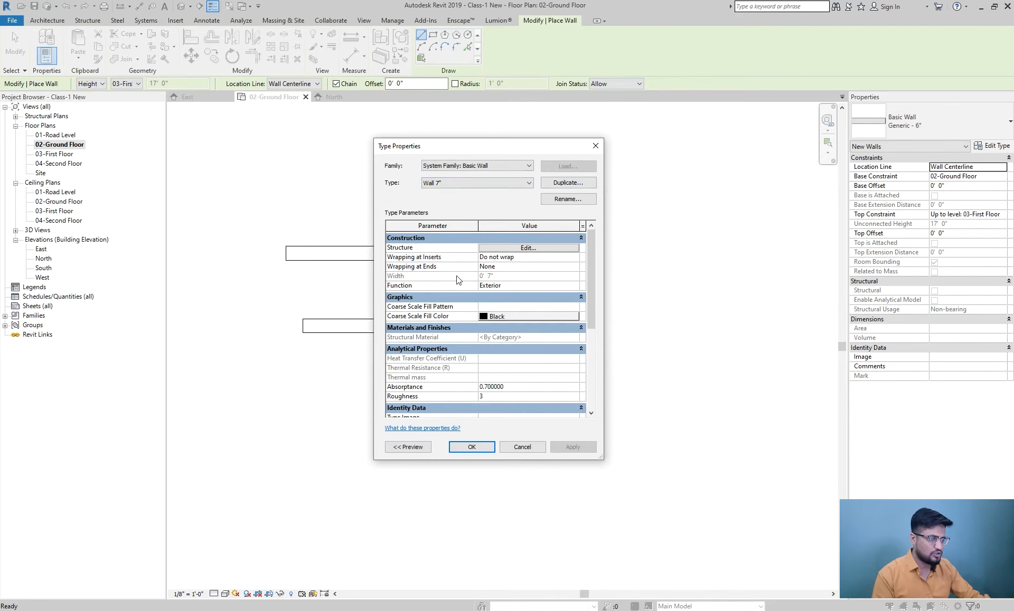
- Recheck the structural layer's thickness in the wall assembly and accept the type properties to make Wall 7" the active type
left_click(518, 248)
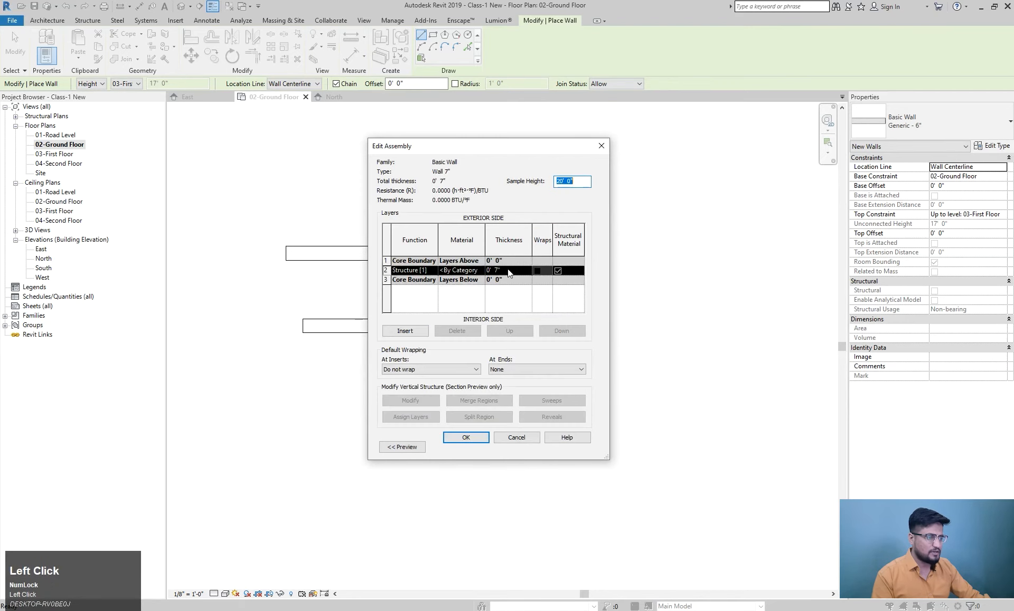
left_click(509, 271)
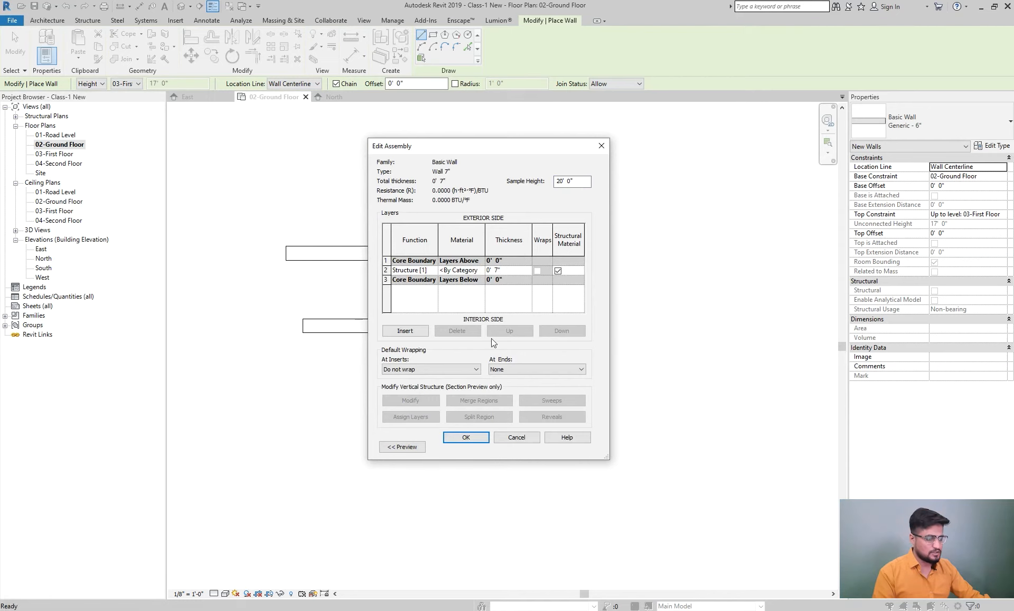
left_click(465, 438)
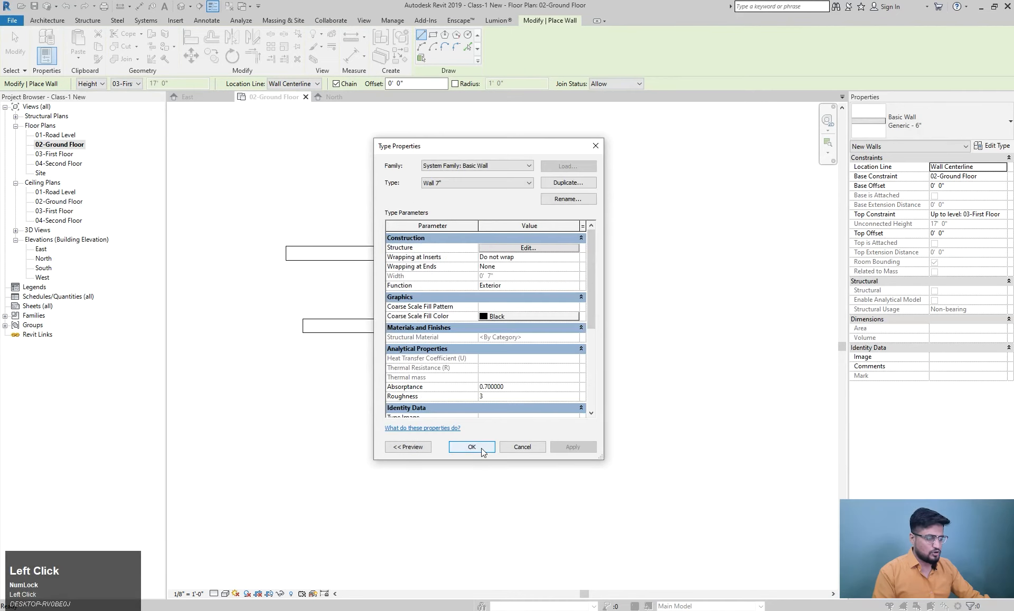
left_click(481, 448)
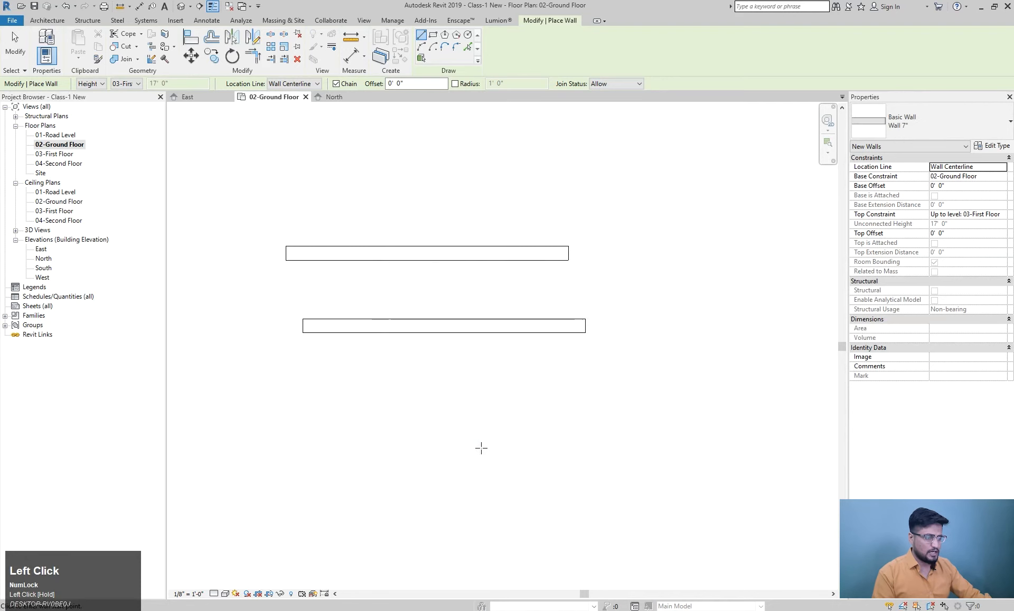
left_click(348, 460)
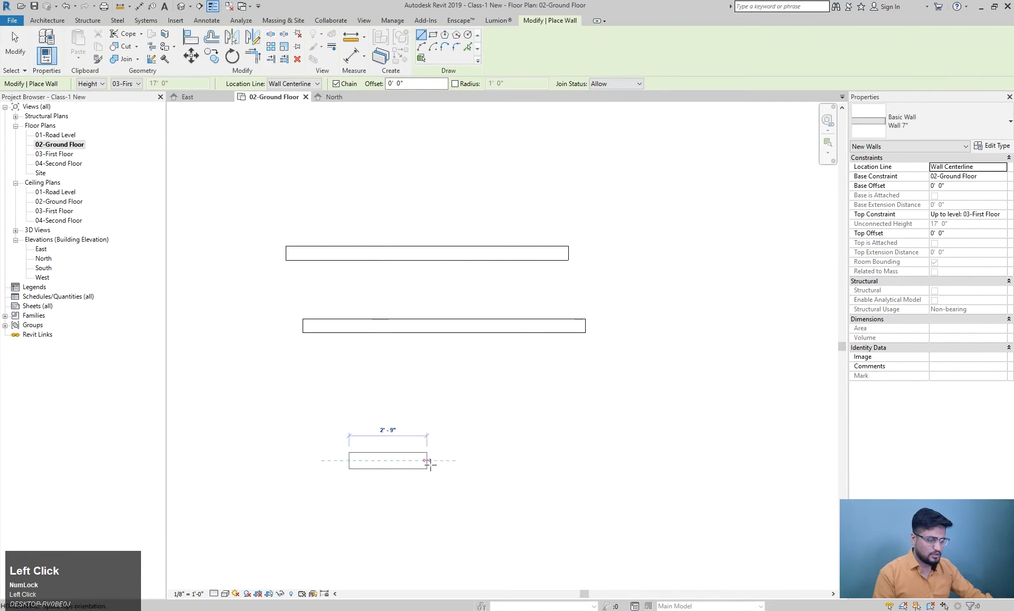
scroll(450, 464, "up", 2)
middle_click_drag(460, 459, 474, 460, "shift")
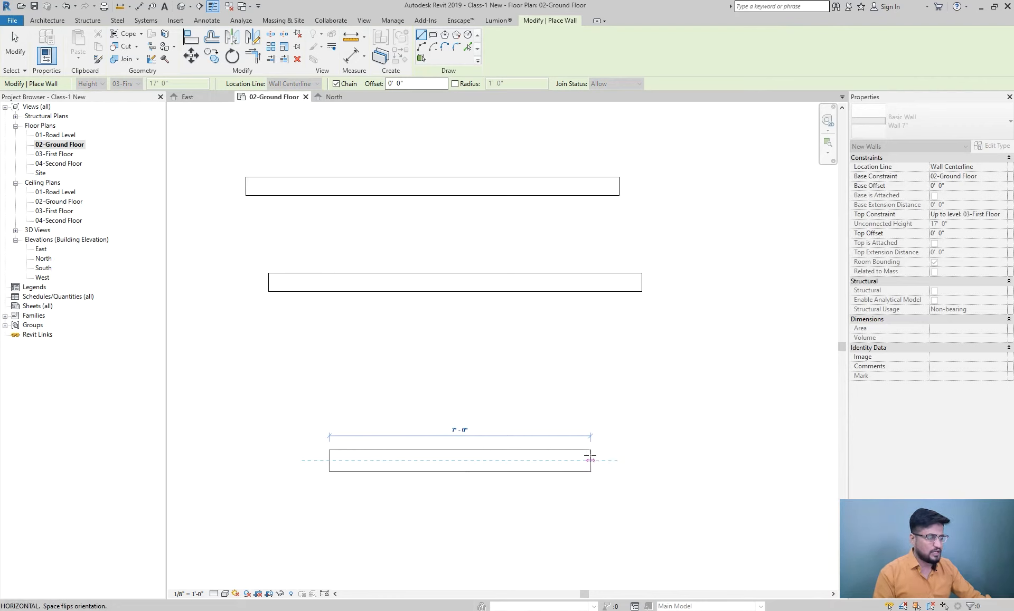
key("Escape")
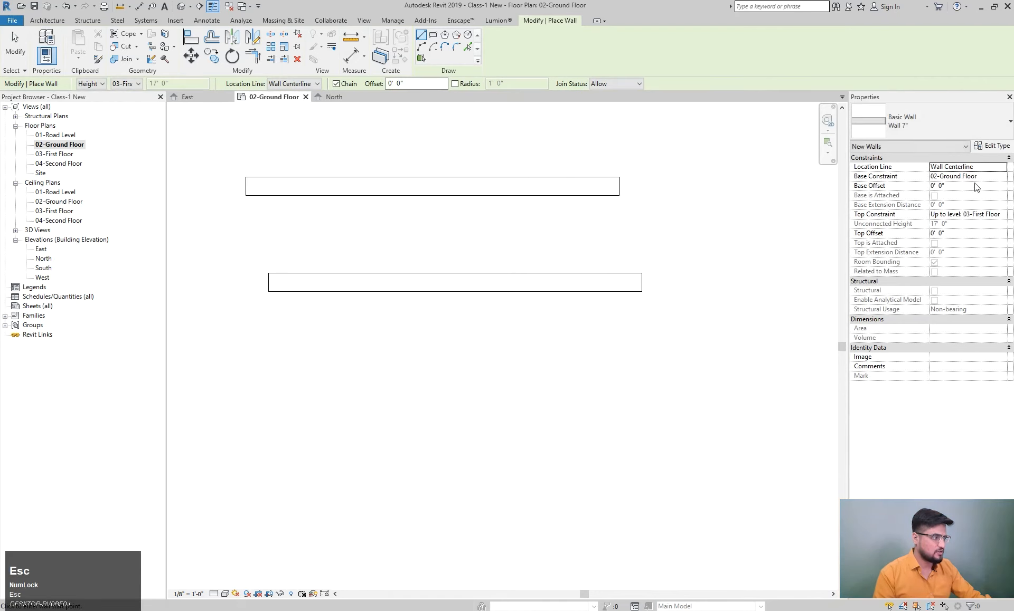
- Draw a 5' long horizontal Wall 7" wall below the two existing walls in the ground floor plan
left_click(347, 440)
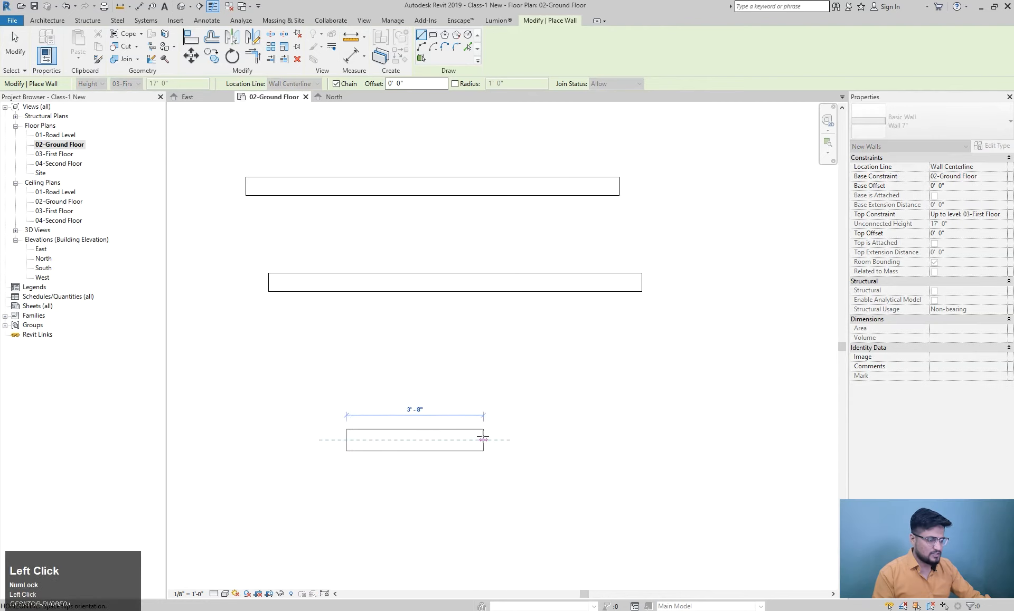
type("5'")
key("Return")
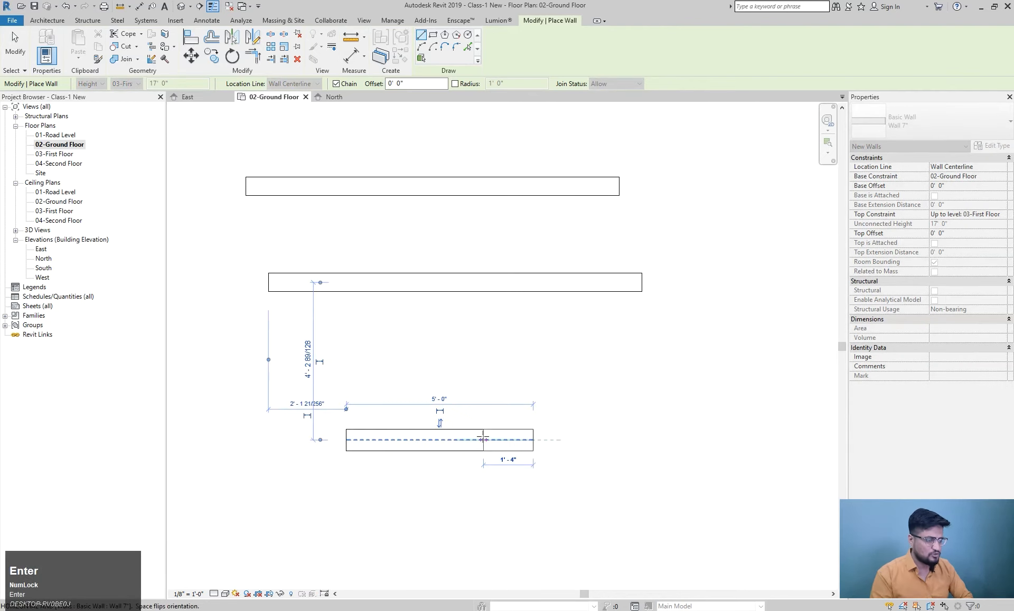
key("Escape")
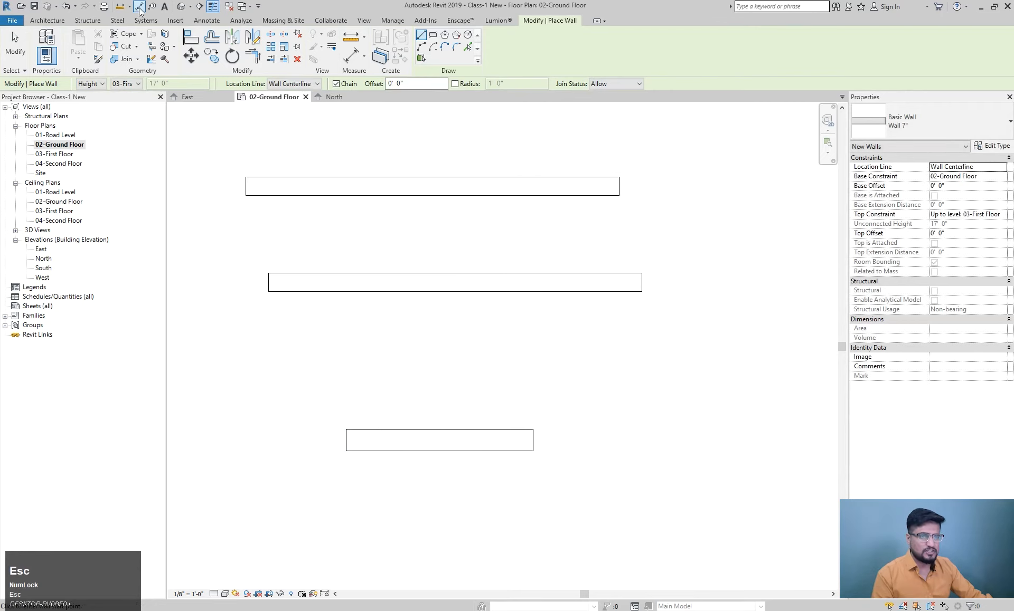
- Dimension the thickness of the lowest wall with an aligned dimension between its two long faces, placed beside its end
left_click(139, 6)
scroll(383, 467, "up", 2)
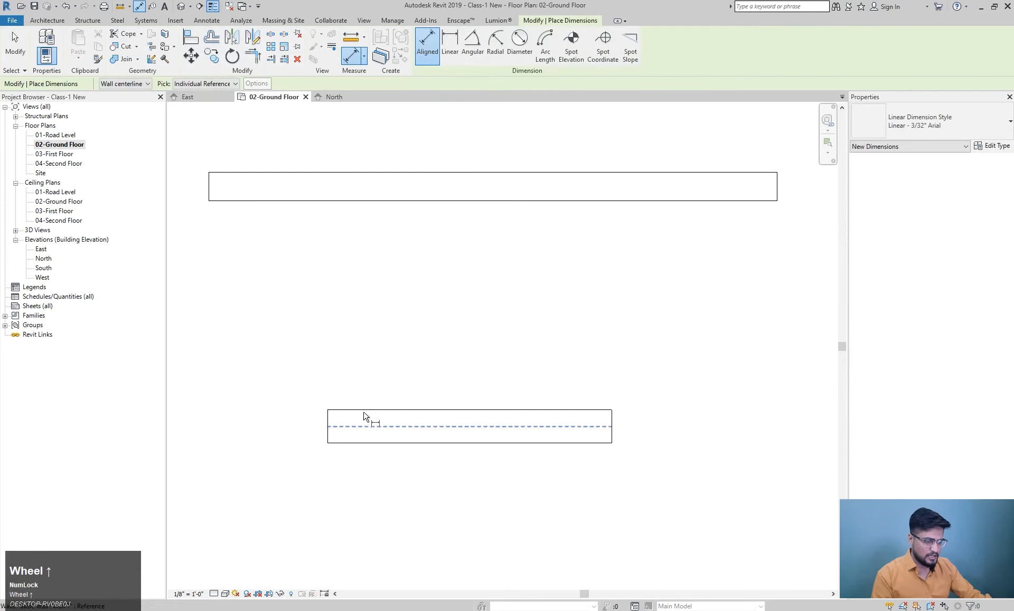
key("Tab")
left_click(362, 413)
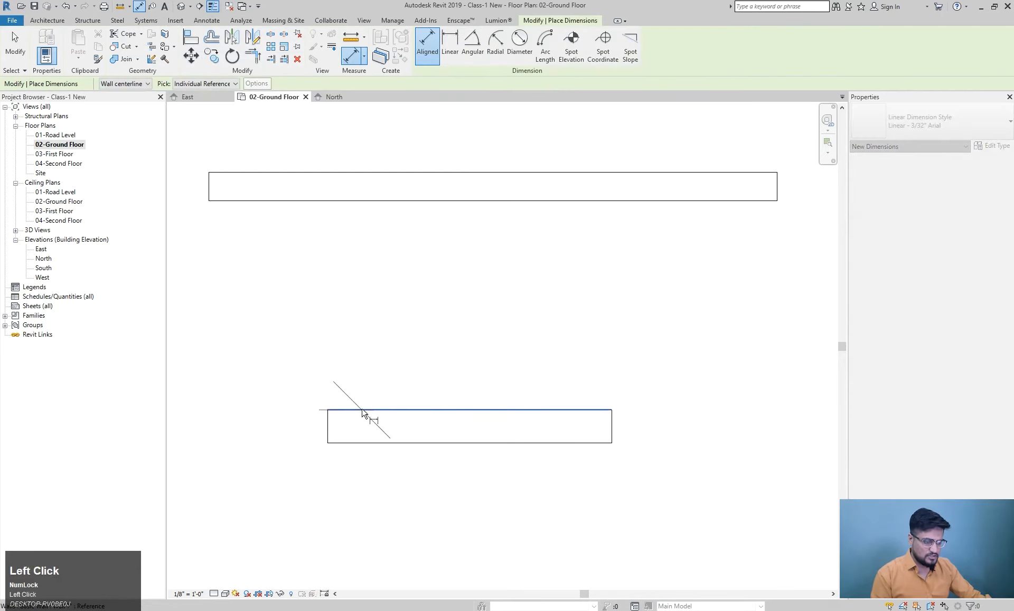
key("Tab")
left_click(363, 444)
scroll(293, 471, "down", 2)
middle_click_drag(293, 471, 332, 461)
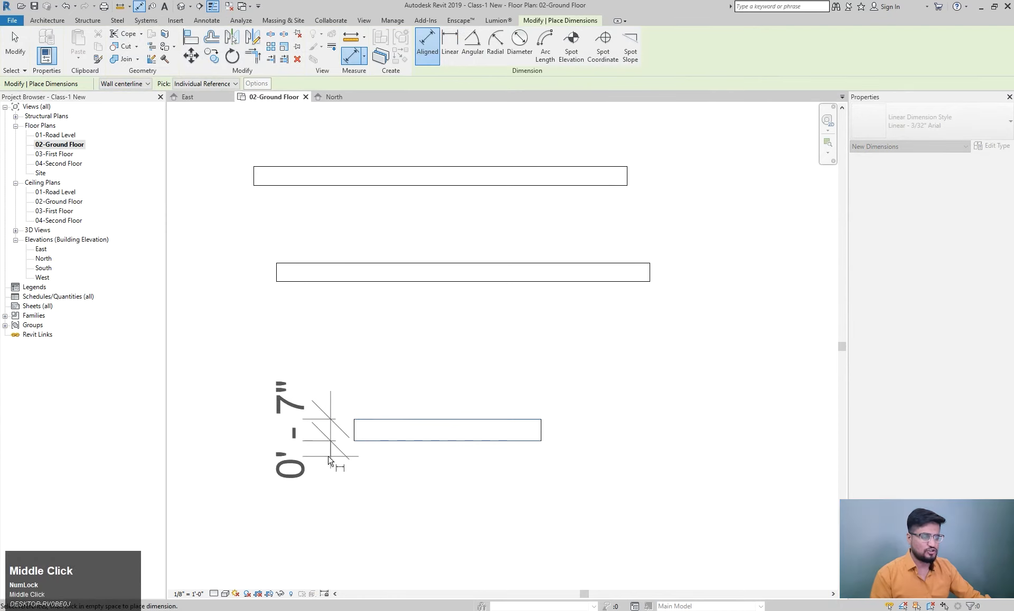
left_click(318, 464)
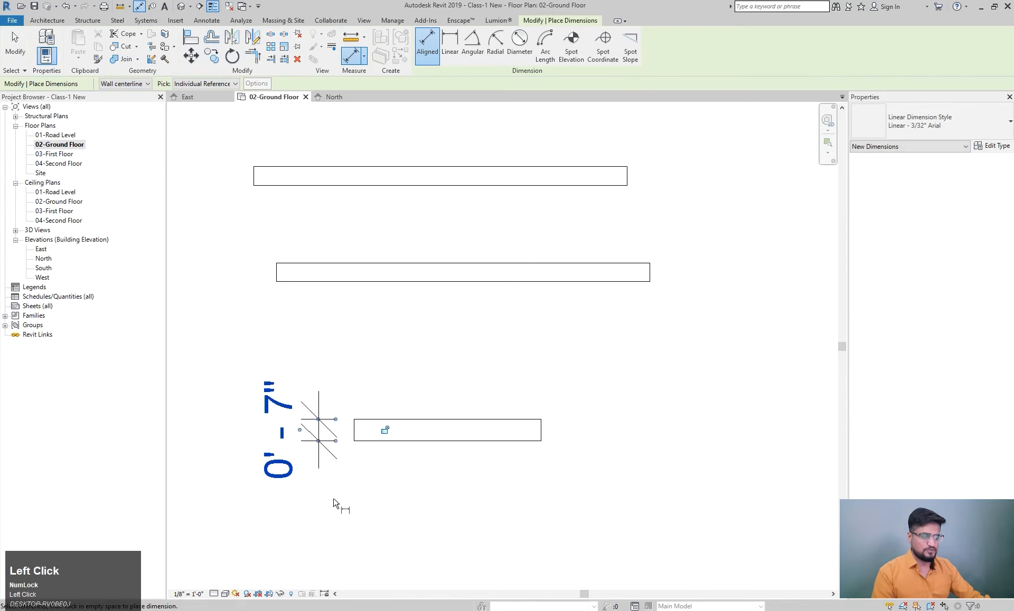
key("Escape")
key("Escape")
- Delete all three walls and the thickness dimension from the ground floor plan
scroll(485, 388, "down", 3)
left_click_drag(471, 474, 321, 260)
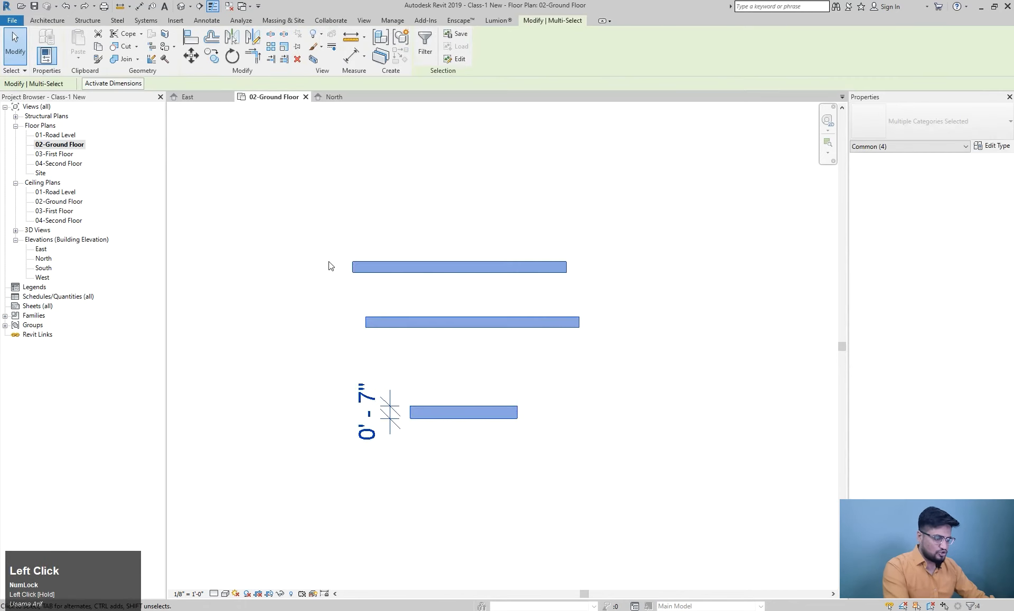
key("Delete")
- Start the Wall tool and review its Location Line options, the Height/Depth choice and the list of top constraint levels
left_click(42, 41)
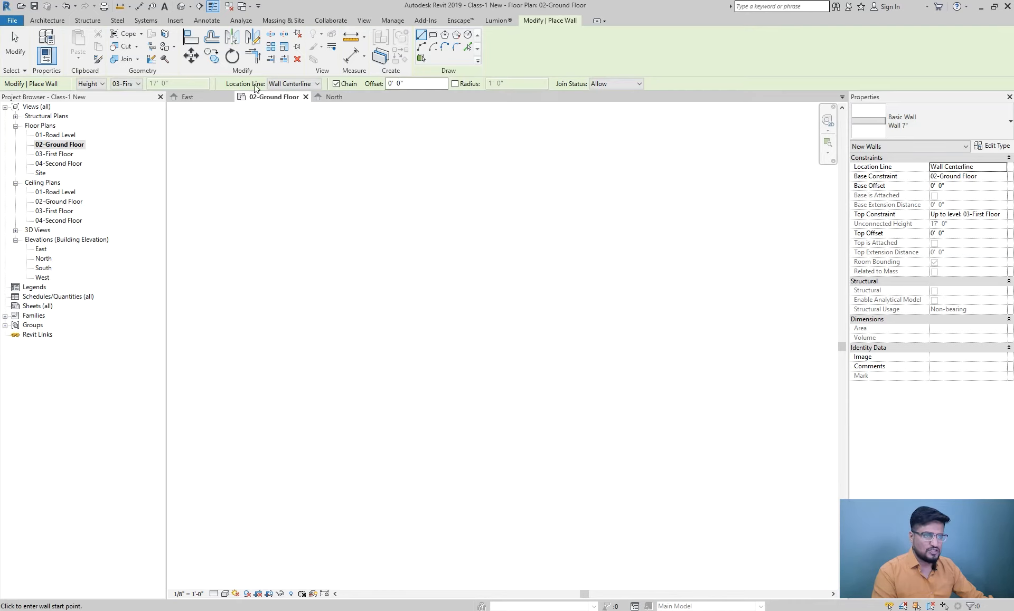
left_click(298, 84)
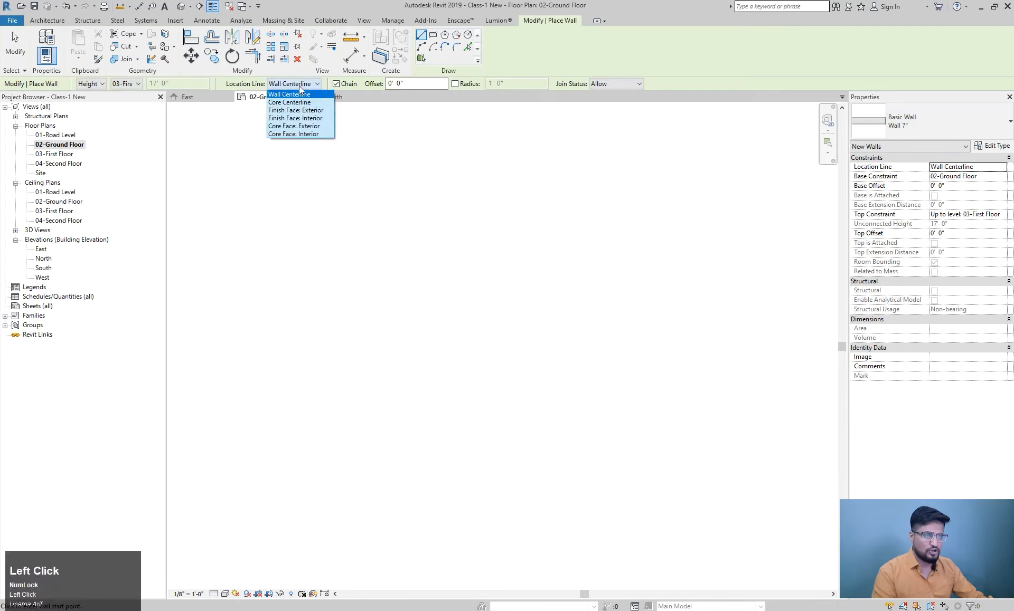
left_click(299, 85)
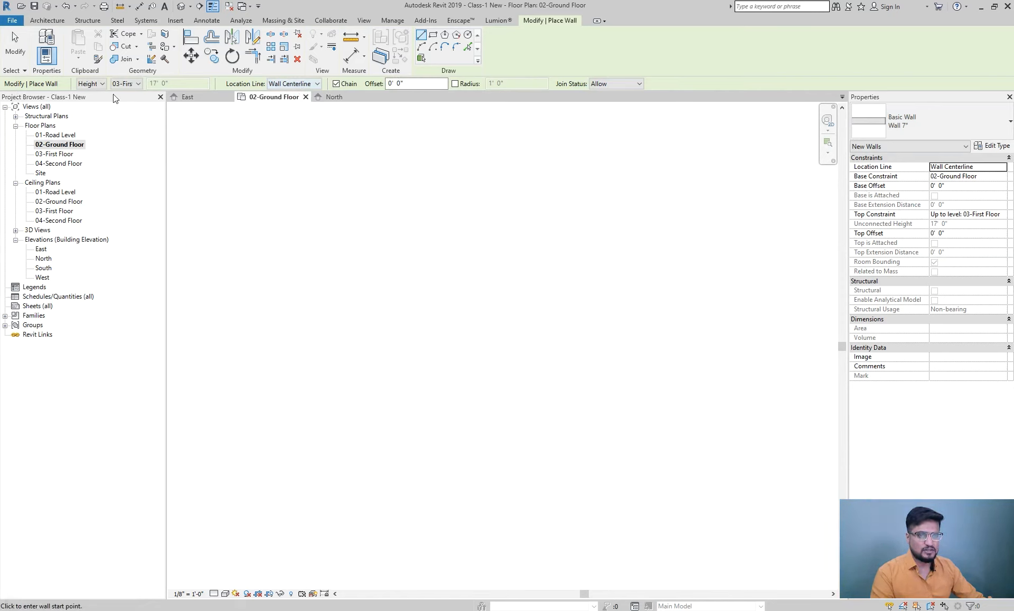
left_click(98, 86)
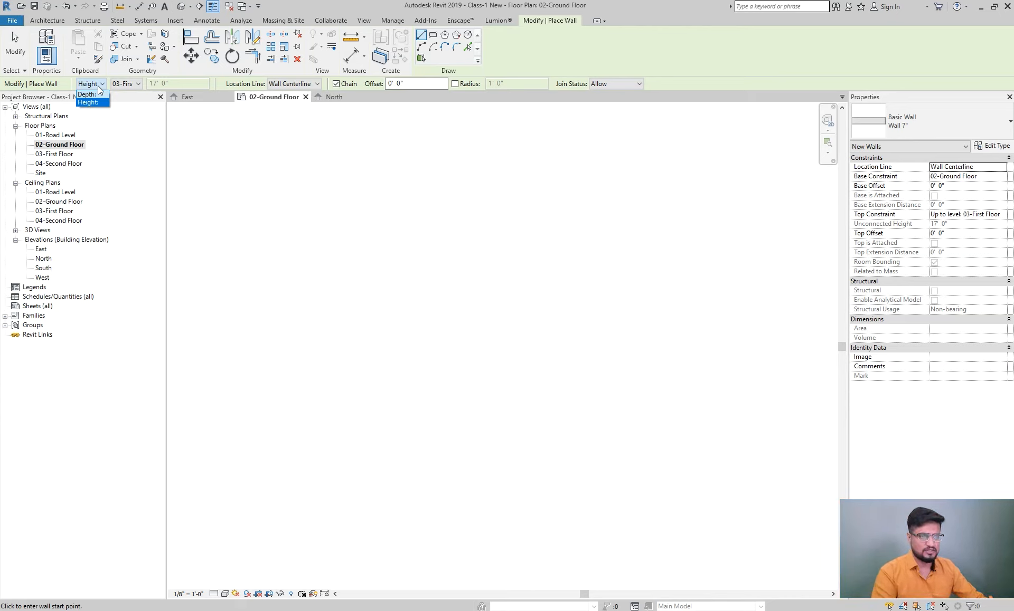
left_click(103, 87)
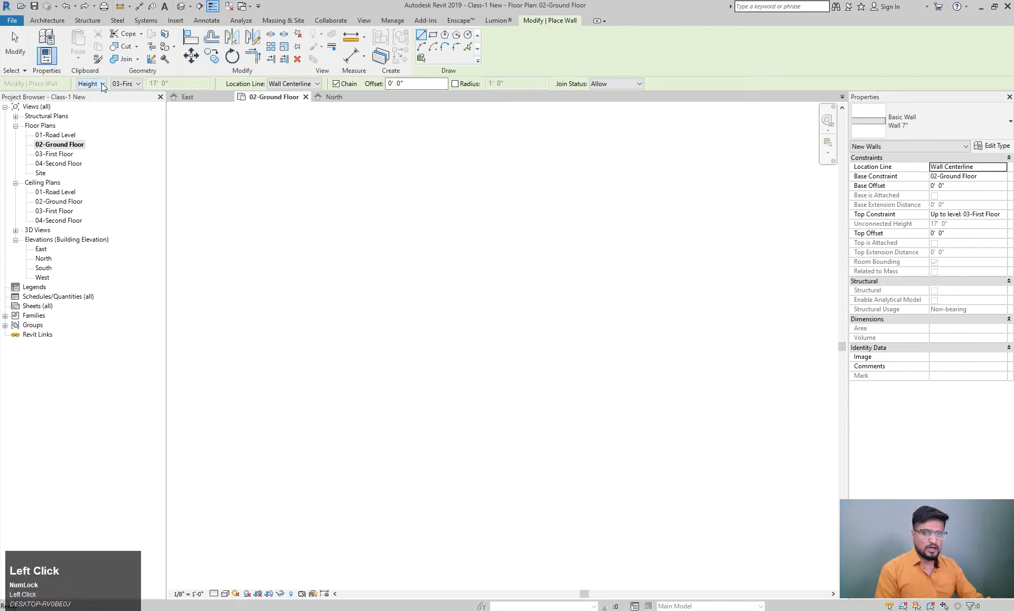
left_click(127, 86)
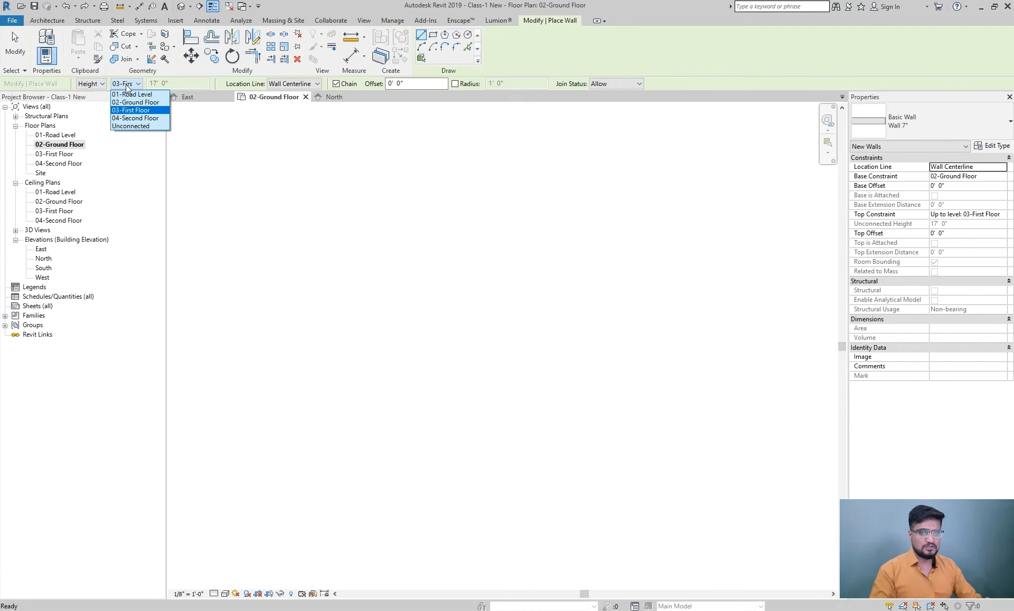
left_click(127, 87)
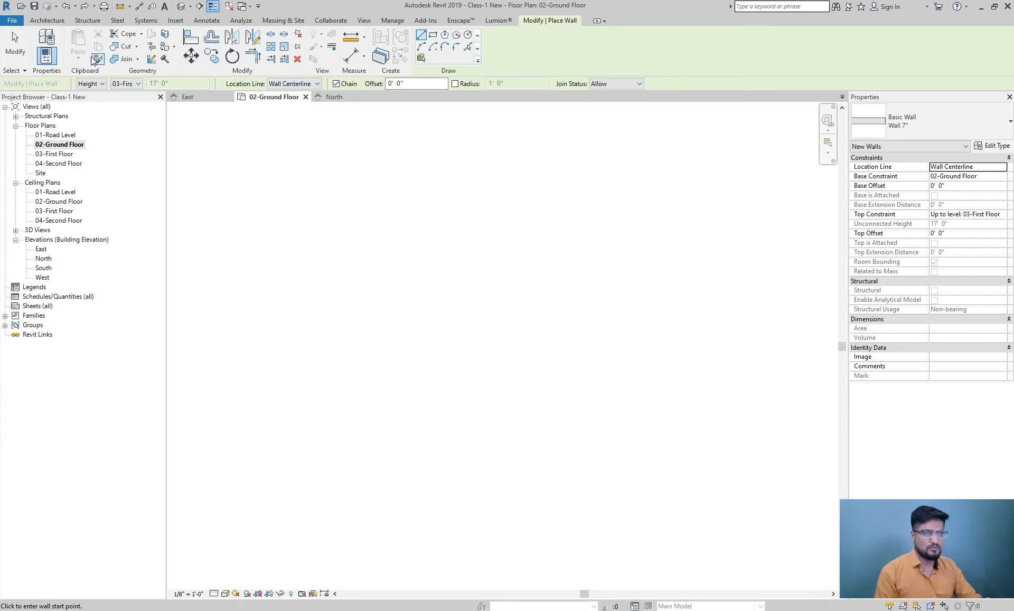
- Draw a chained, stepped run of three Wall 7" walls: about 8'-3" horizontal, 4'-2" down and another horizontal segment
left_click(331, 266)
scroll(414, 267, "up", 2)
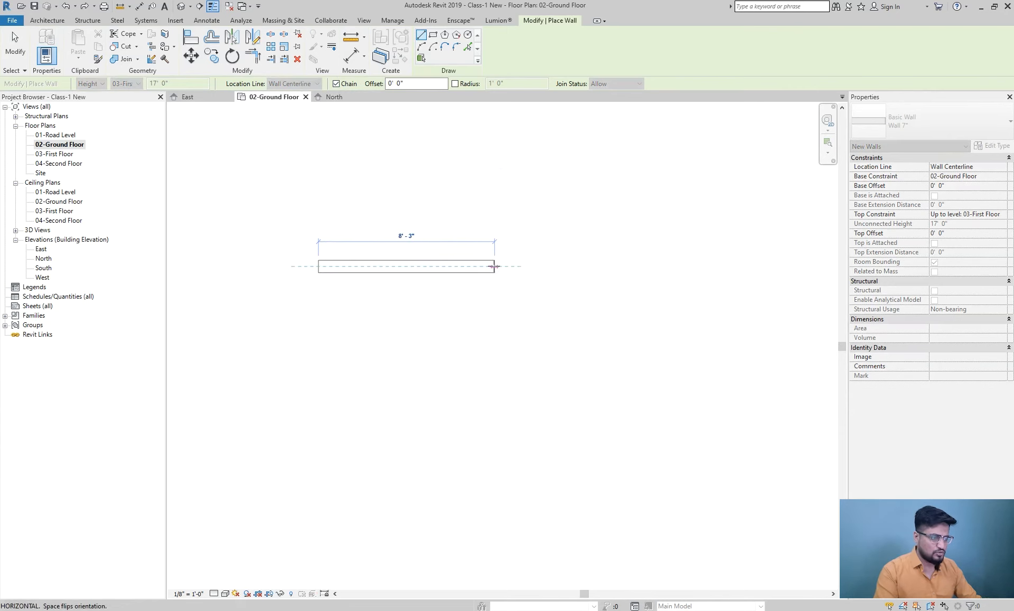
left_click(492, 267)
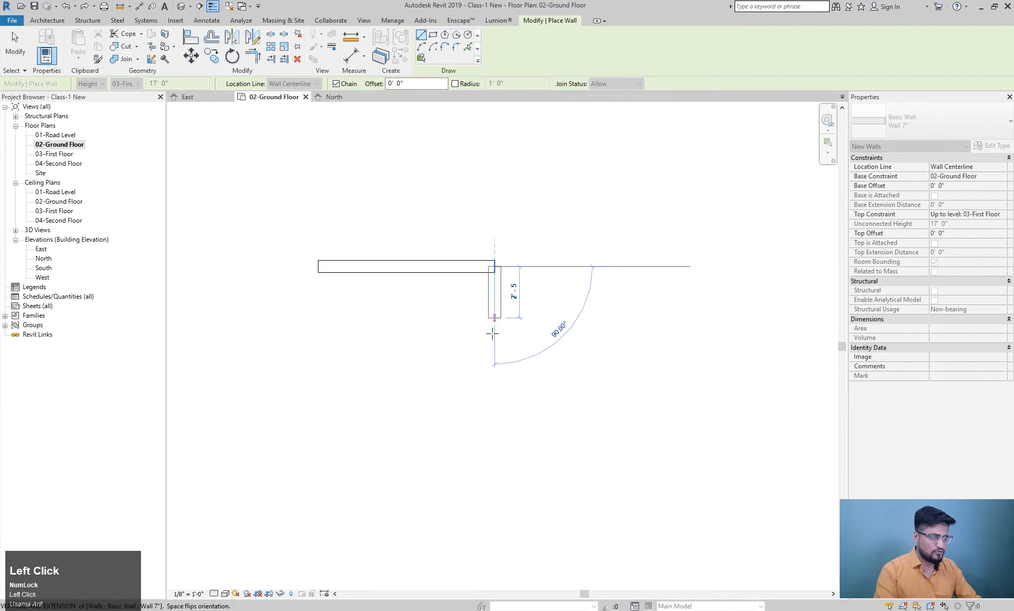
left_click(494, 355)
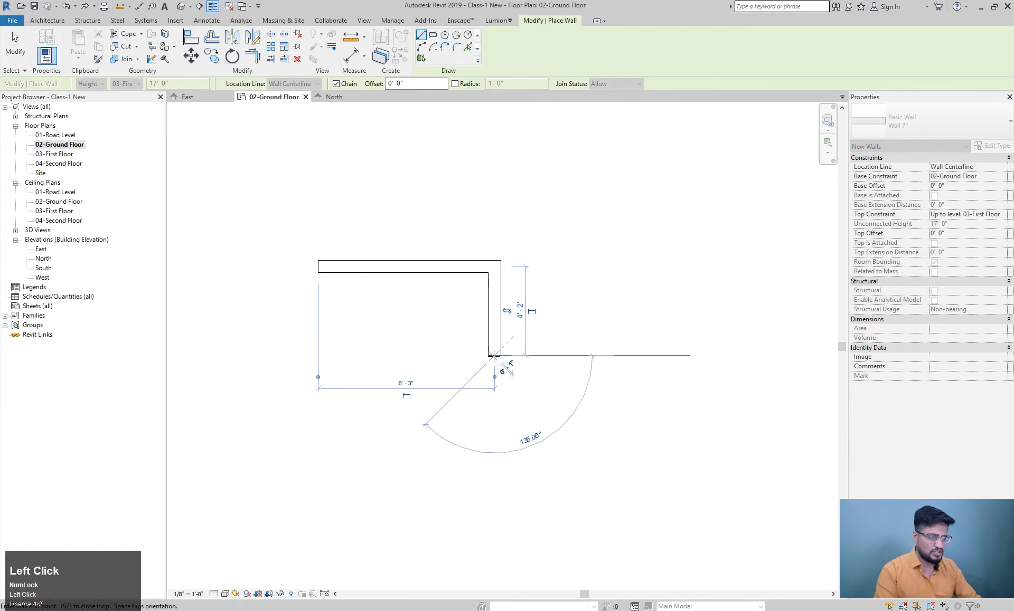
left_click(589, 356)
key("Escape")
- Turn Chain off and draw two separate walls forming a corner below the stepped run, about 7'-2" horizontal and 5'-8" down
left_click(335, 84)
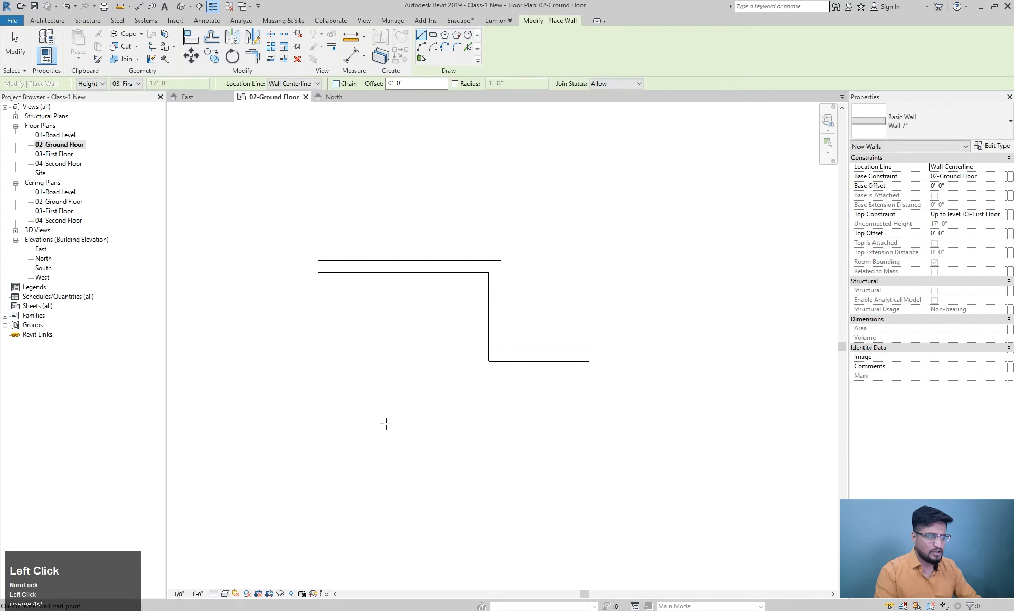
left_click(255, 446)
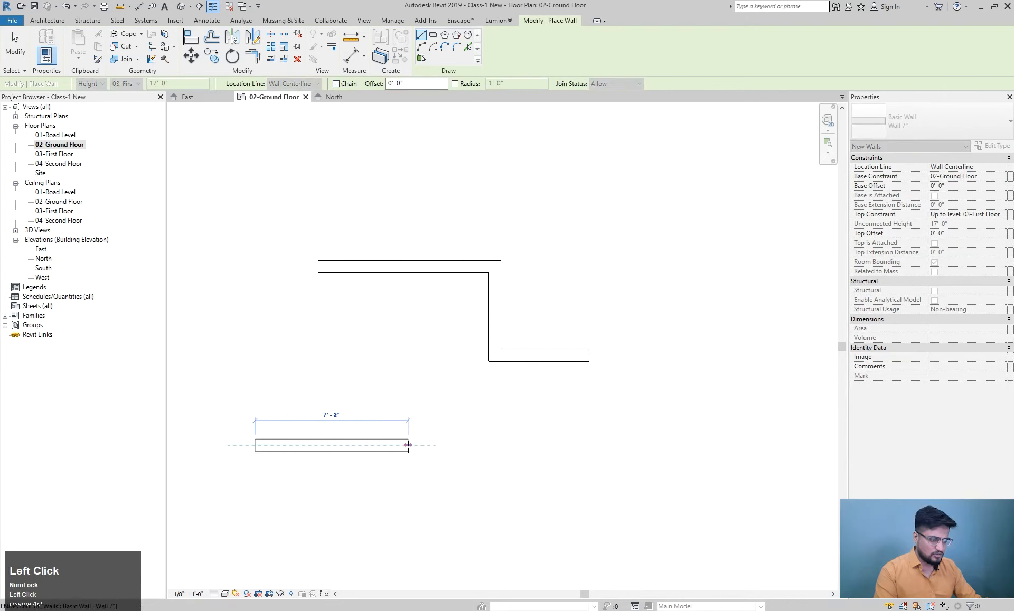
left_click(408, 446)
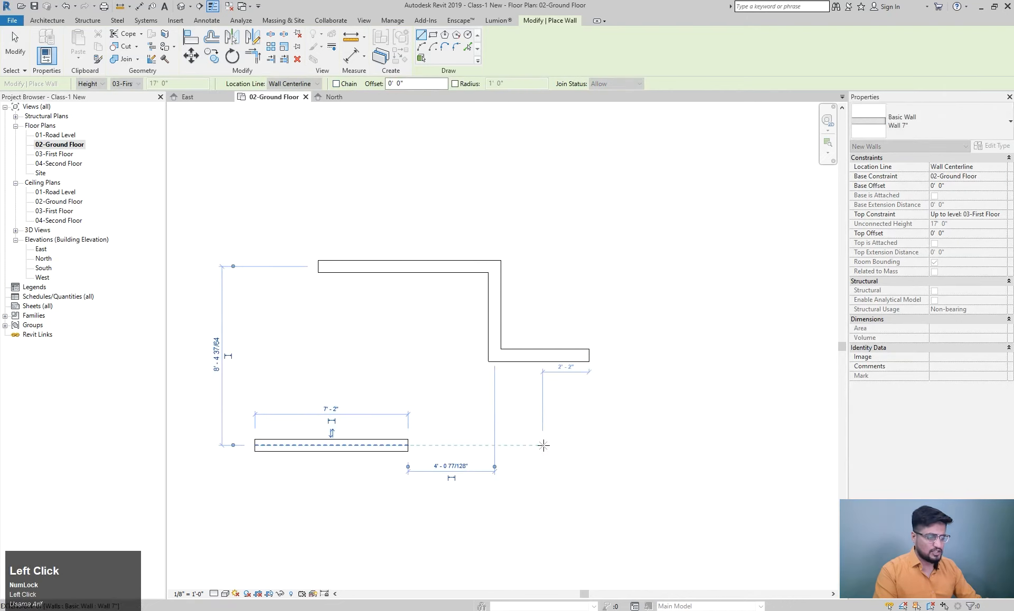
left_click(408, 445)
middle_click_drag(410, 480, 389, 413)
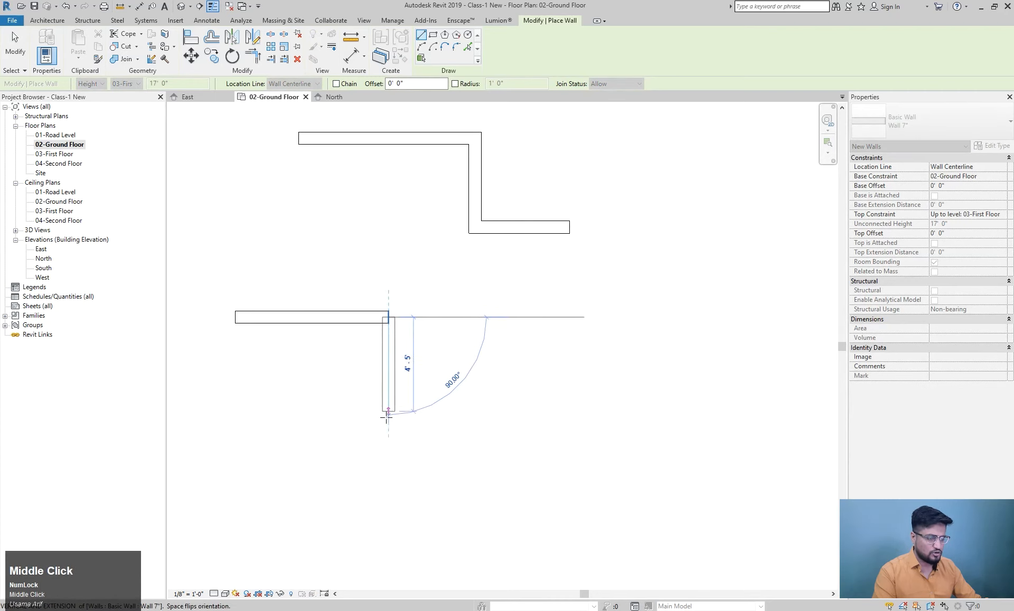
left_click(388, 437)
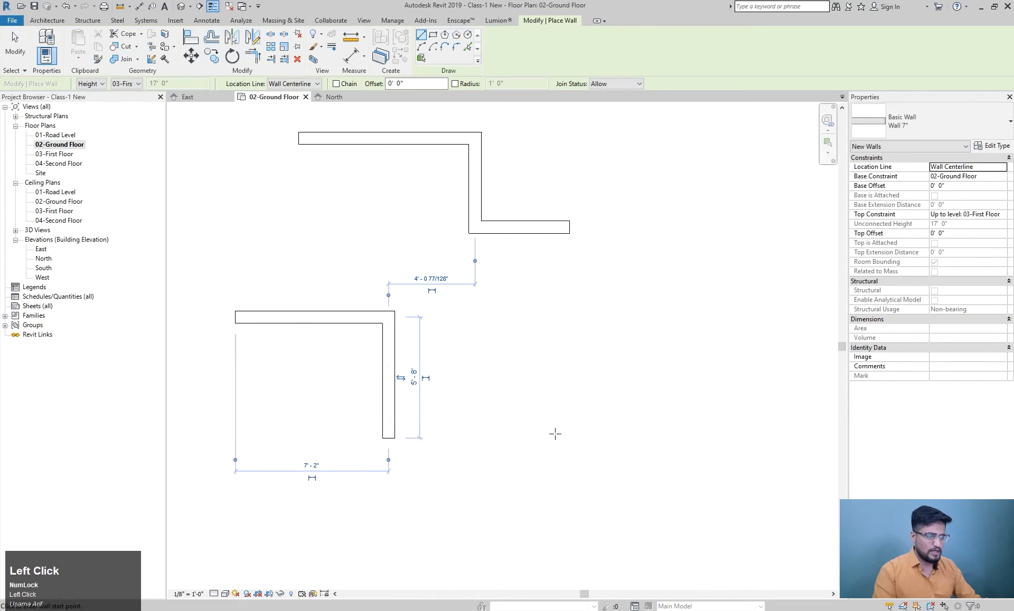
- Turn Chain back on and draw a second stepped run of three walls below the others, ending with a horizontal segment about 3' long
left_click(337, 83)
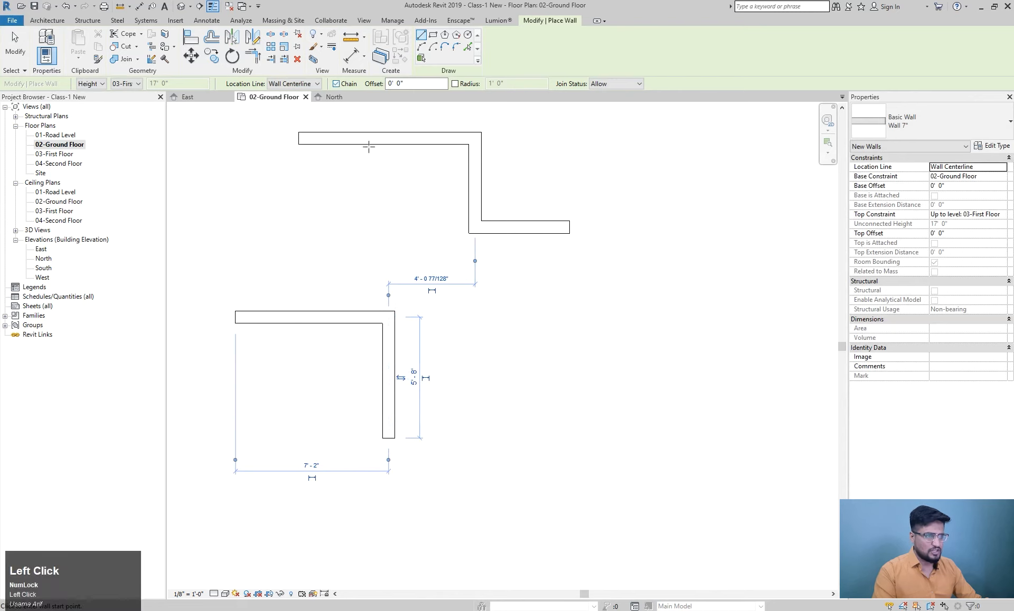
scroll(451, 248, "down", 2)
left_click(501, 393)
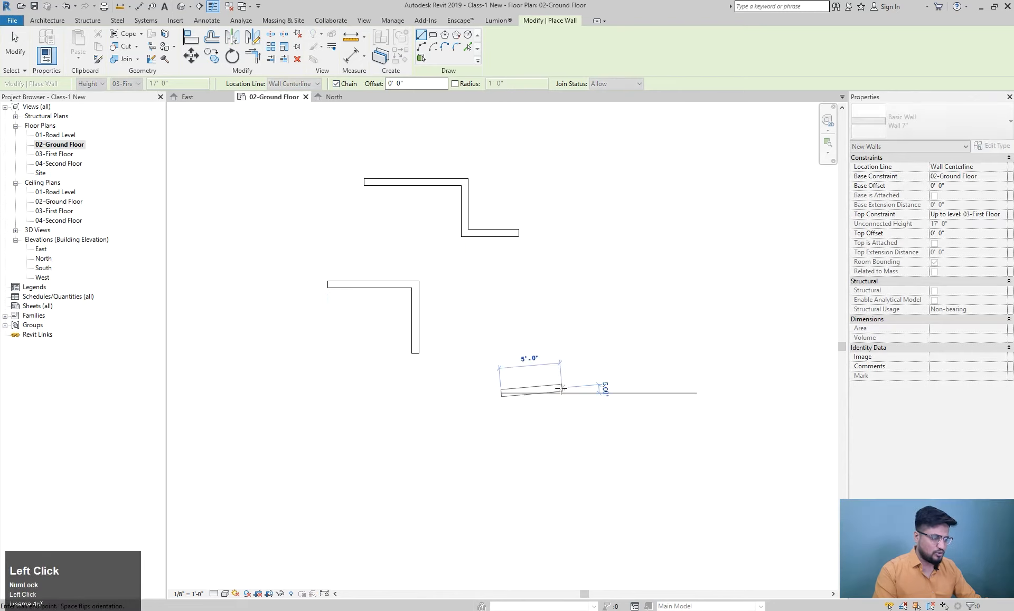
left_click(568, 393)
left_click(568, 436)
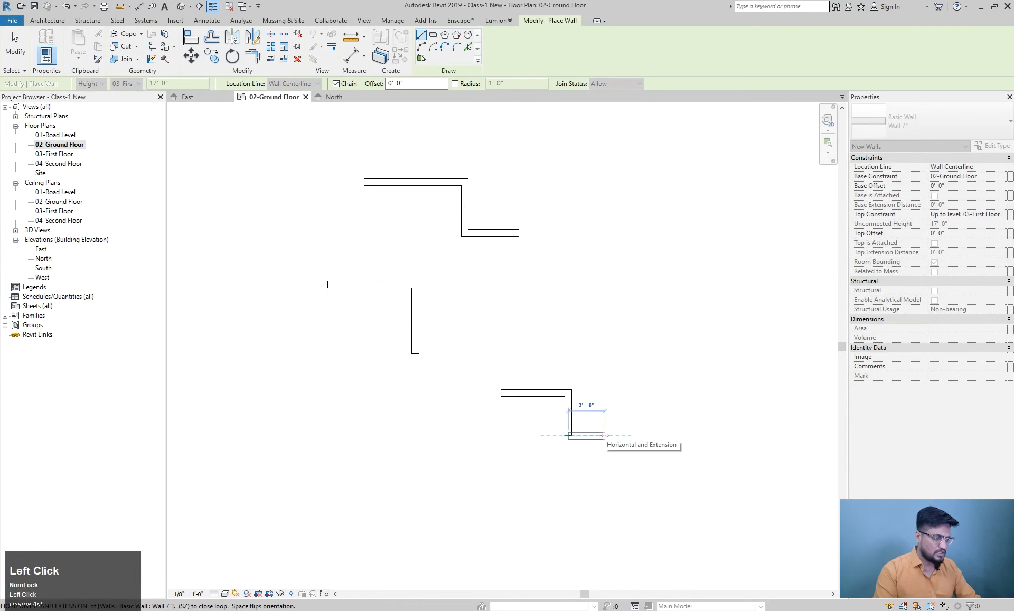
left_click(604, 435)
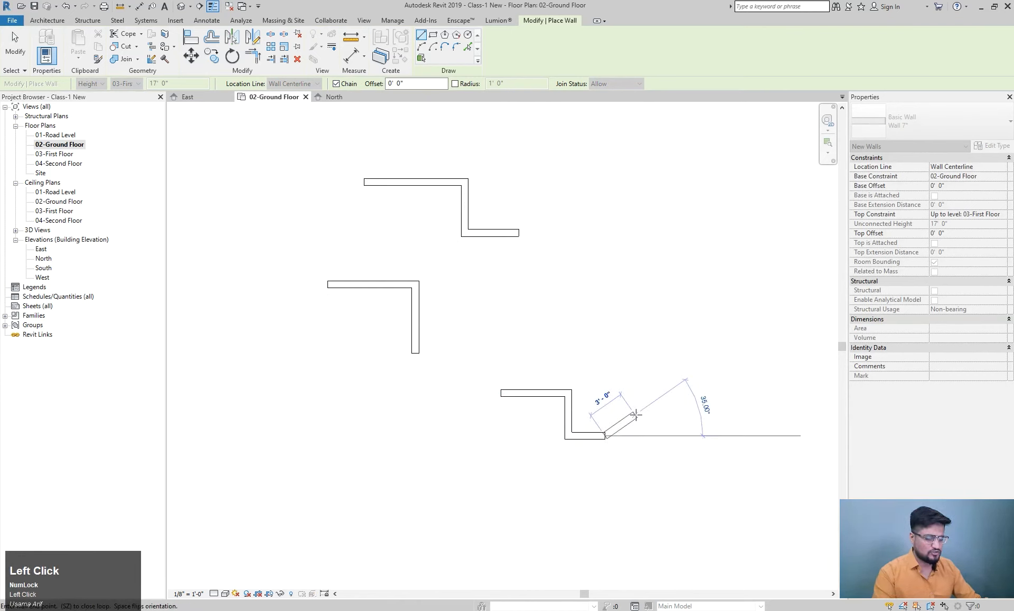
key("Escape")
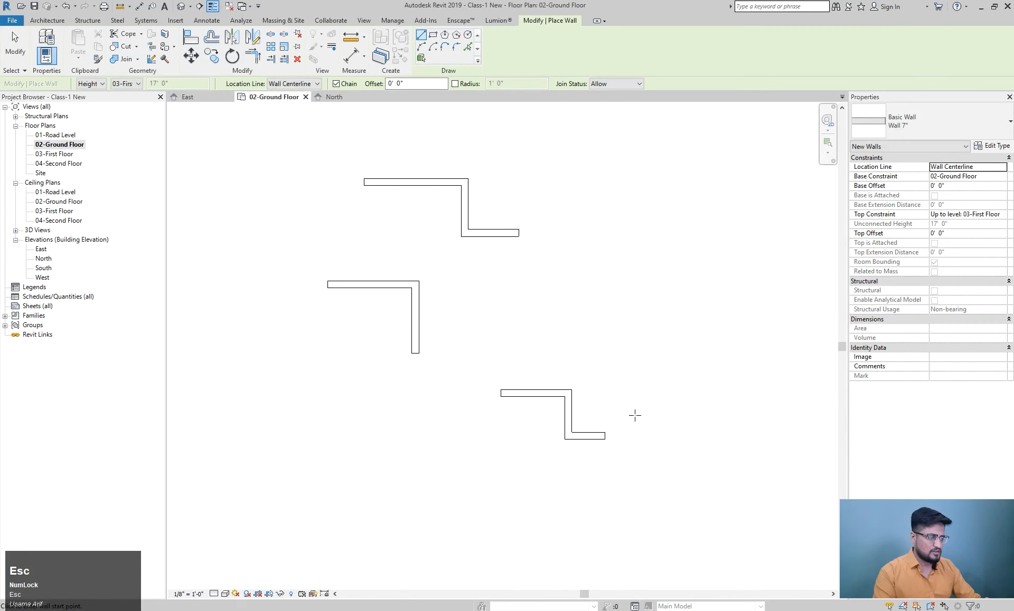
key("Escape")
- Set the wall placement offset to 1' and preview a horizontal wall offset from its drawing line in empty space, without placing it
middle_click_drag(511, 280, 527, 371)
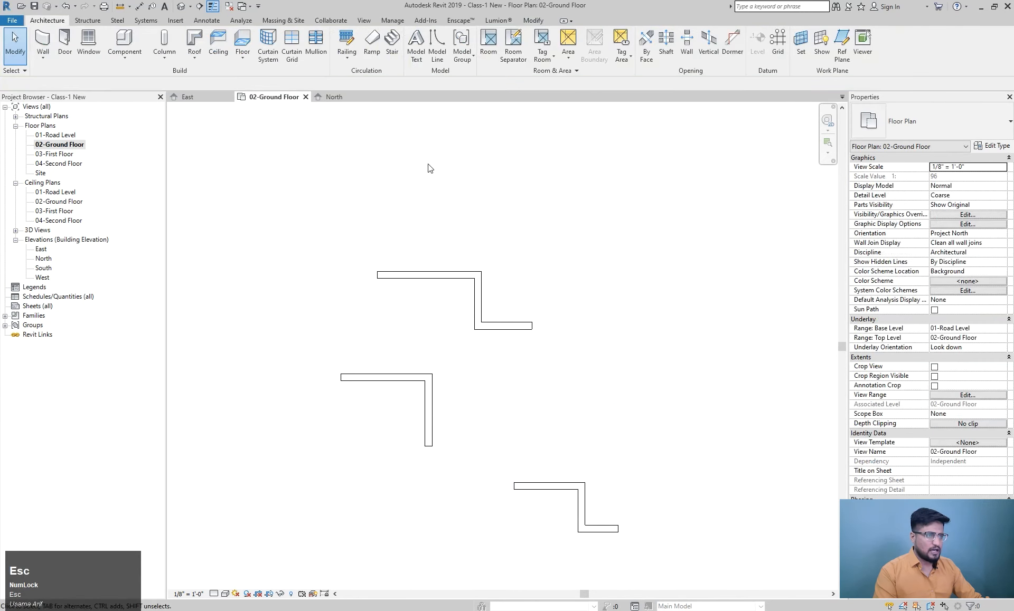
scroll(415, 129, "up", 1)
middle_click_drag(413, 129, 421, 176)
left_click(43, 42)
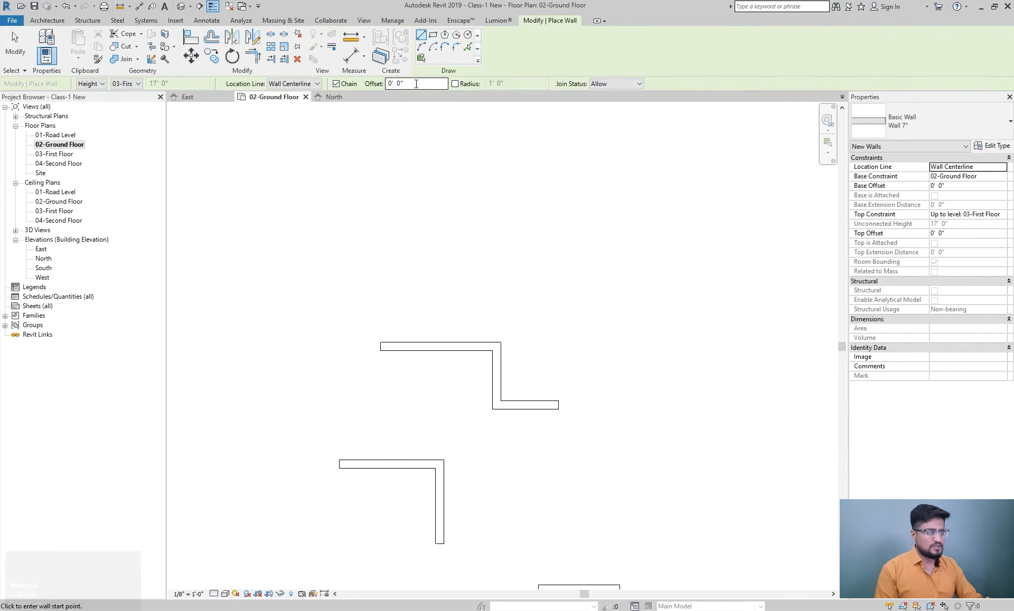
middle_click_drag(431, 254, 421, 344)
scroll(377, 203, "up", 1)
left_click(420, 81)
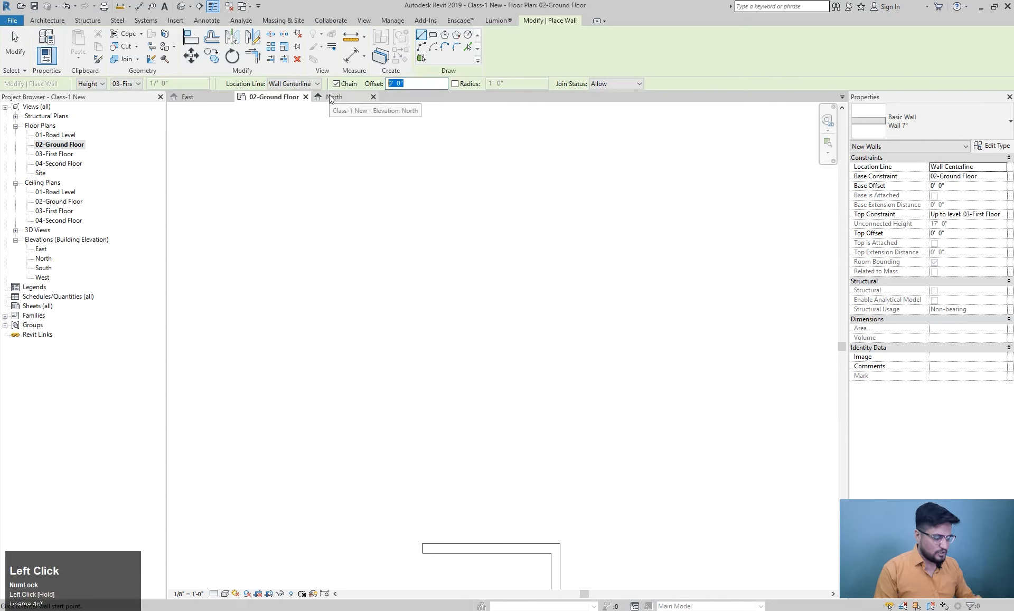
type("1")
key("Return")
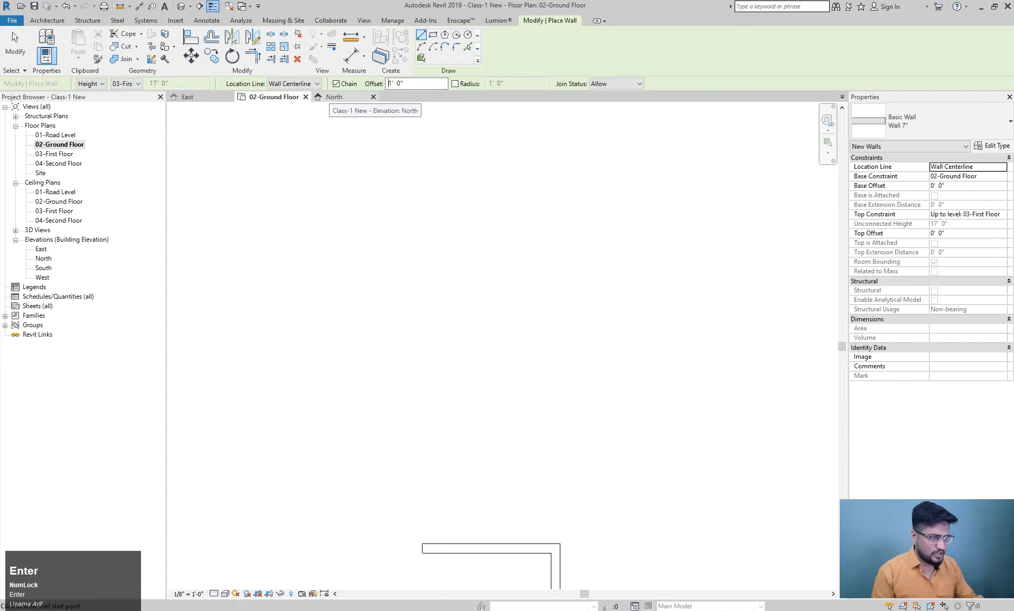
left_click(323, 323)
scroll(360, 370, "up", 1)
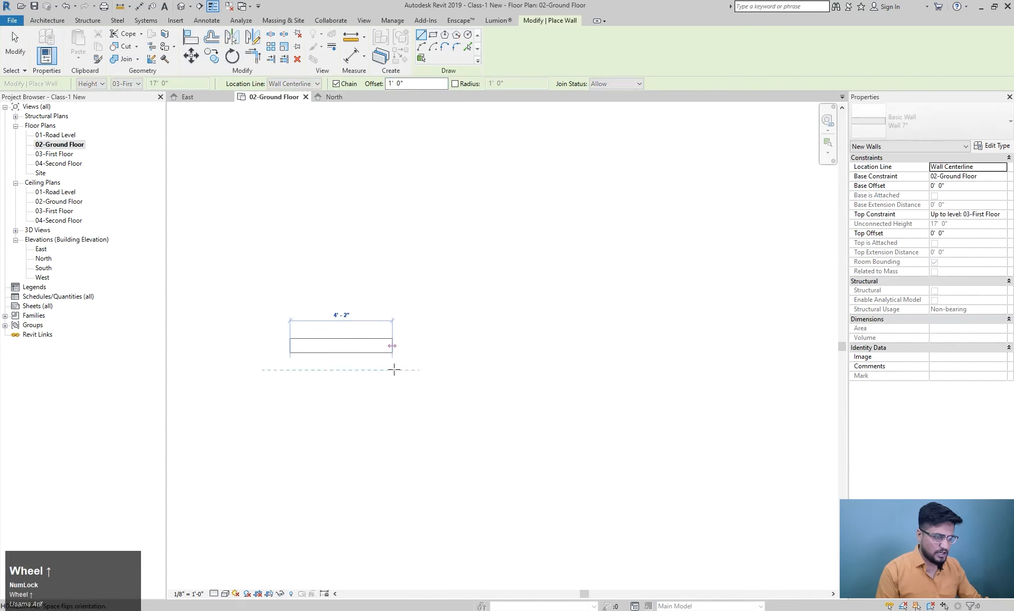
scroll(401, 368, "up", 1)
middle_click_drag(407, 369, 550, 374)
scroll(534, 373, "up", 2)
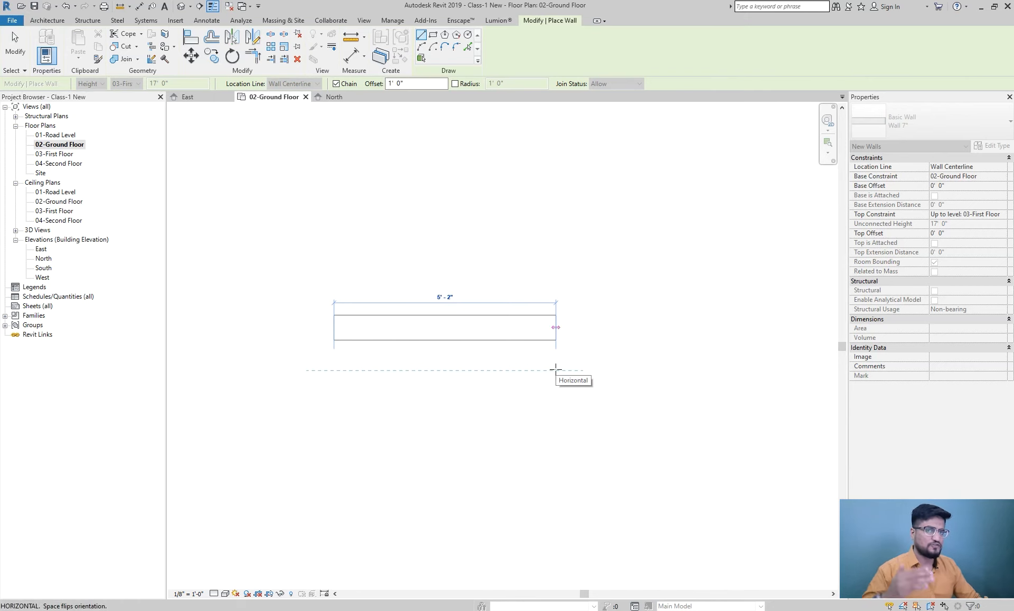
key("Escape")
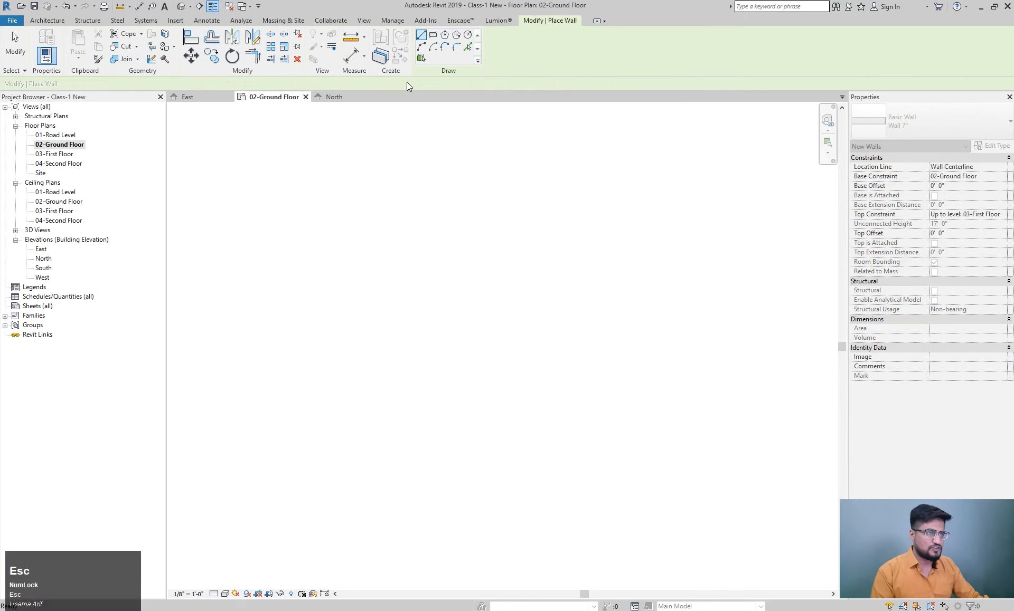
- Set the wall offset to 3' and draw a horizontal Wall 7" segment about 6'-4" long in empty space
left_click(406, 83)
type("3'  0\"")
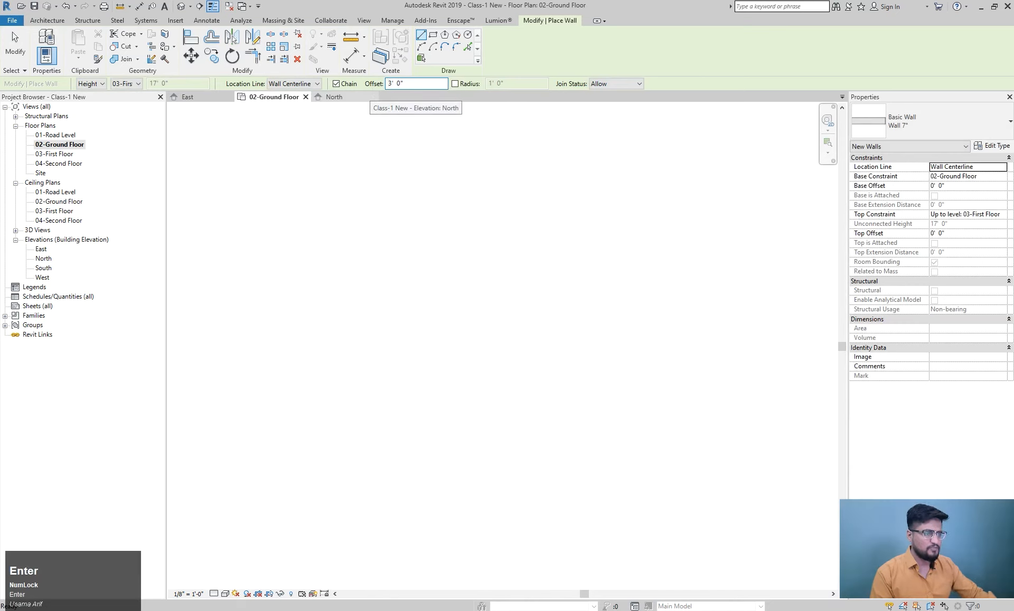
scroll(405, 365, "down", 2)
left_click(368, 340)
scroll(463, 339, "down", 1)
scroll(477, 338, "up", 1)
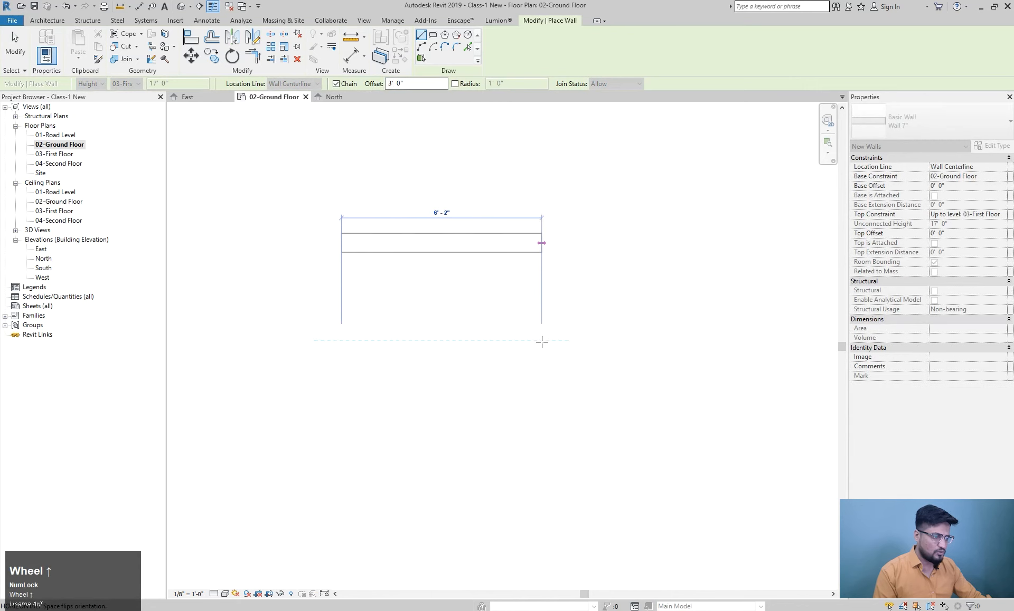
scroll(546, 340, "up", 1)
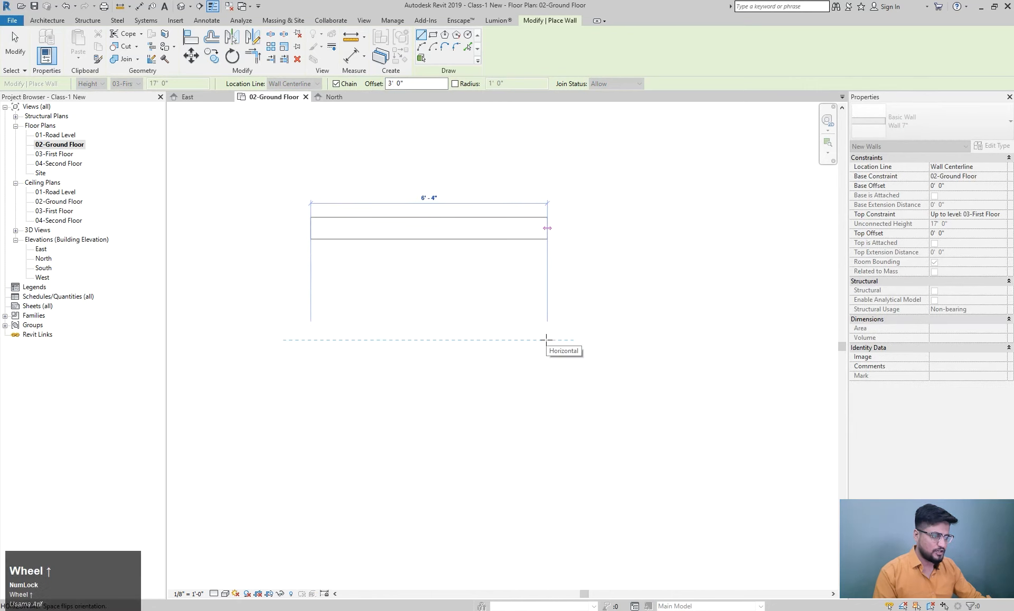
scroll(547, 340, "down", 1)
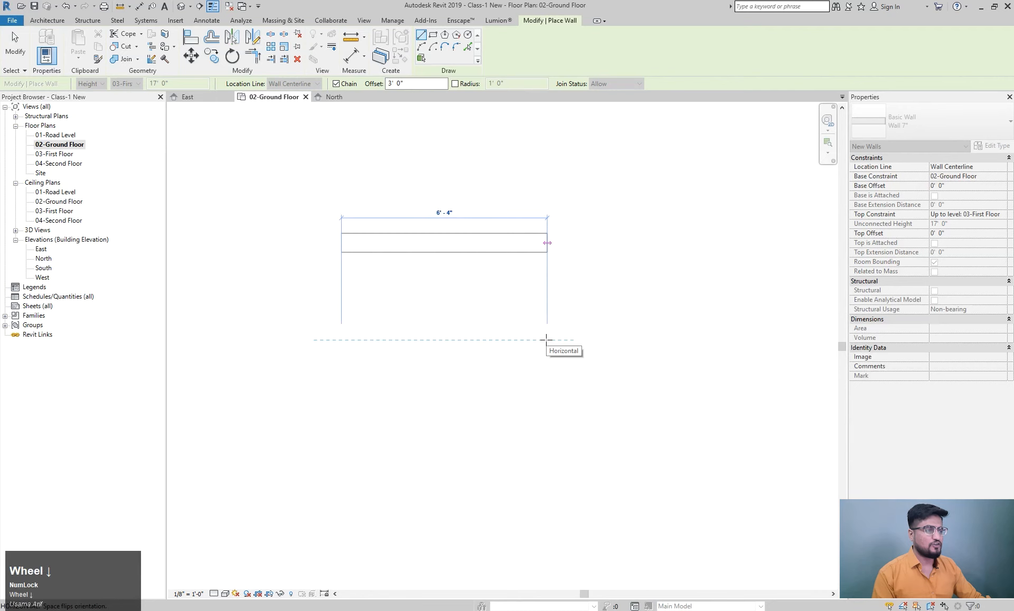
left_click(546, 340)
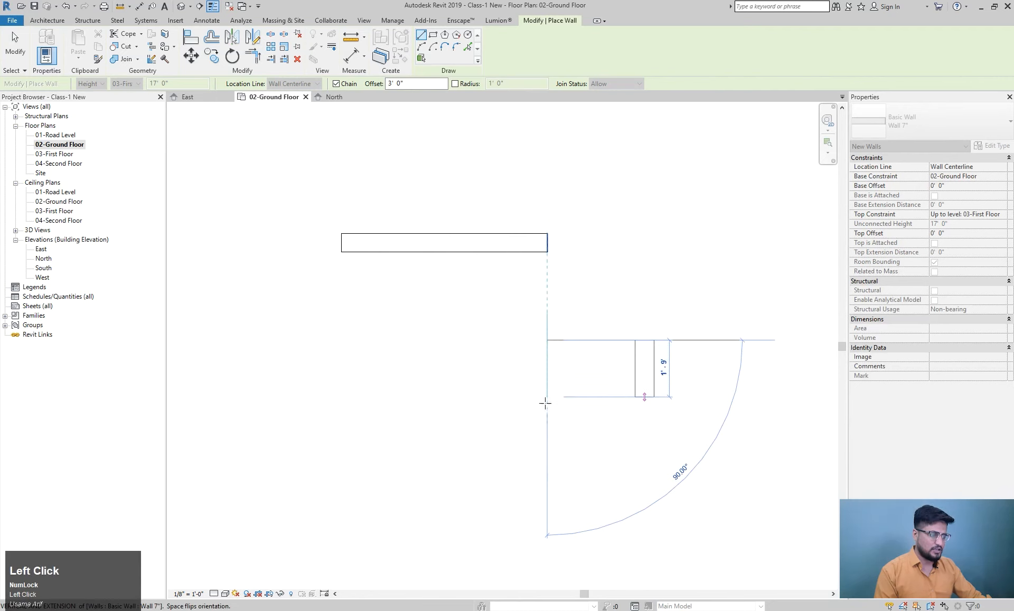
- Continue the chain with a vertical wall downward and a shorter horizontal wall back, forming a three-sided run, then end the chain
left_click(545, 480)
scroll(546, 480, "down", 1)
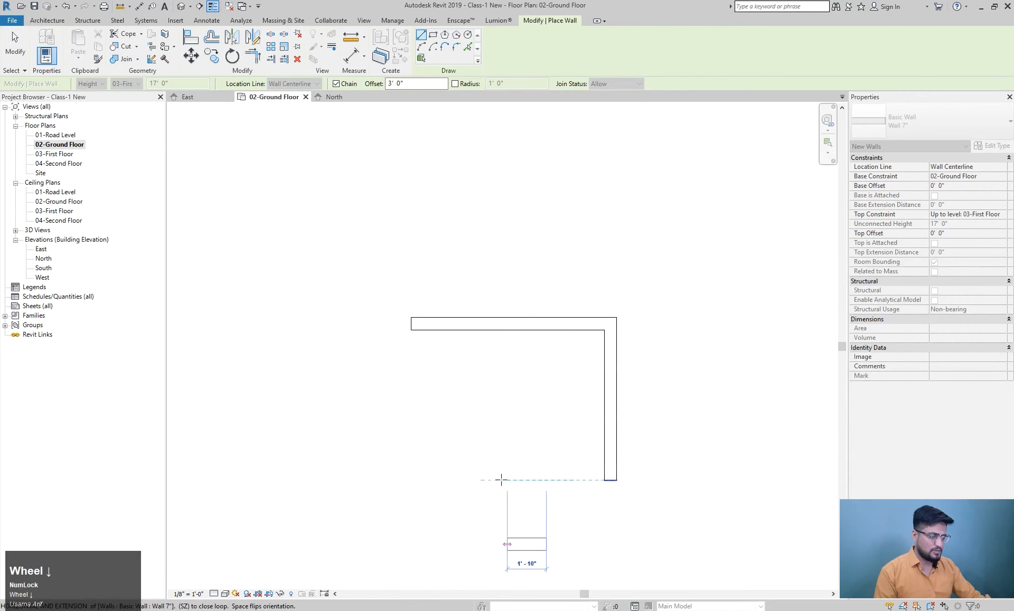
left_click(477, 481)
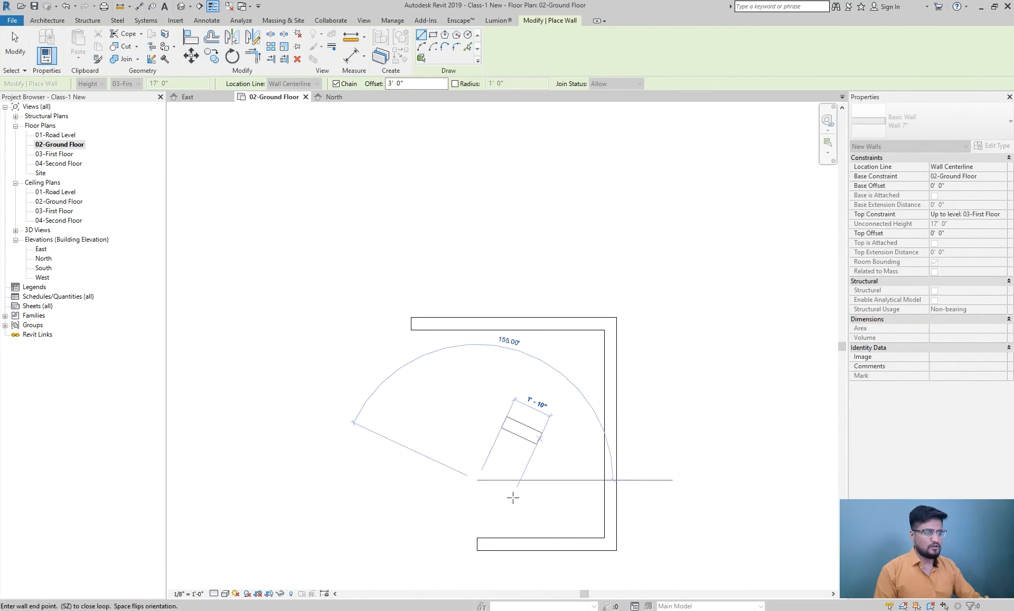
key("Escape")
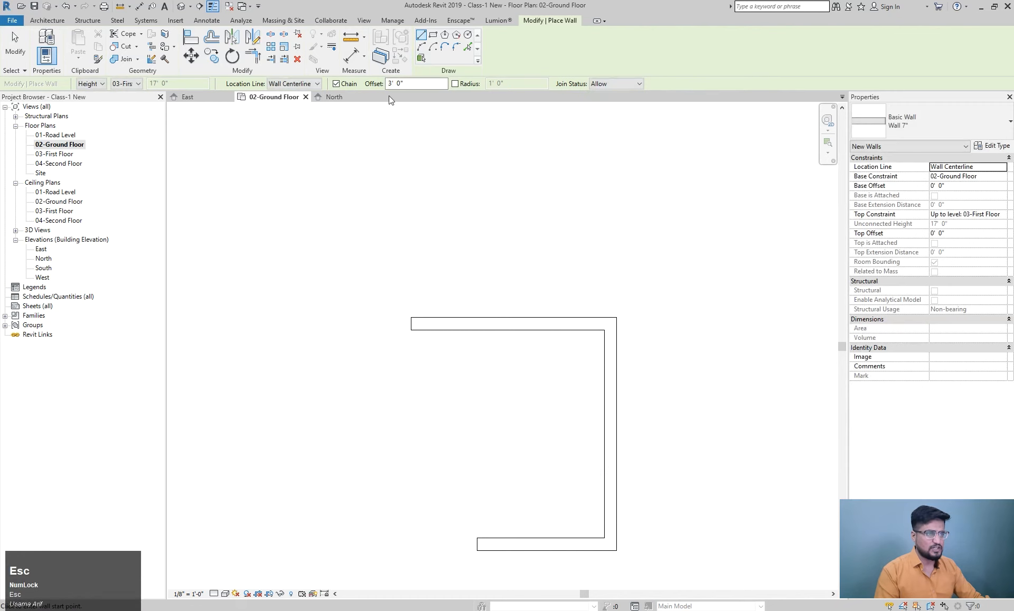
- Reset the offset to 0', keep Join Status at Allow, and draw a two-wall corner above with a horizontal leg about 4'-11" long
left_click(411, 82)
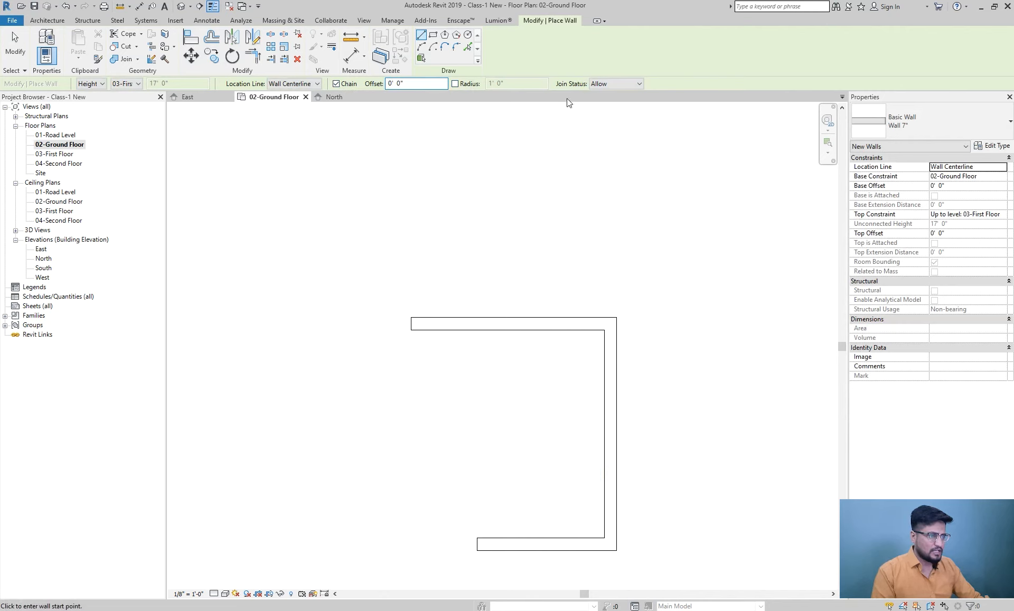
left_click(620, 84)
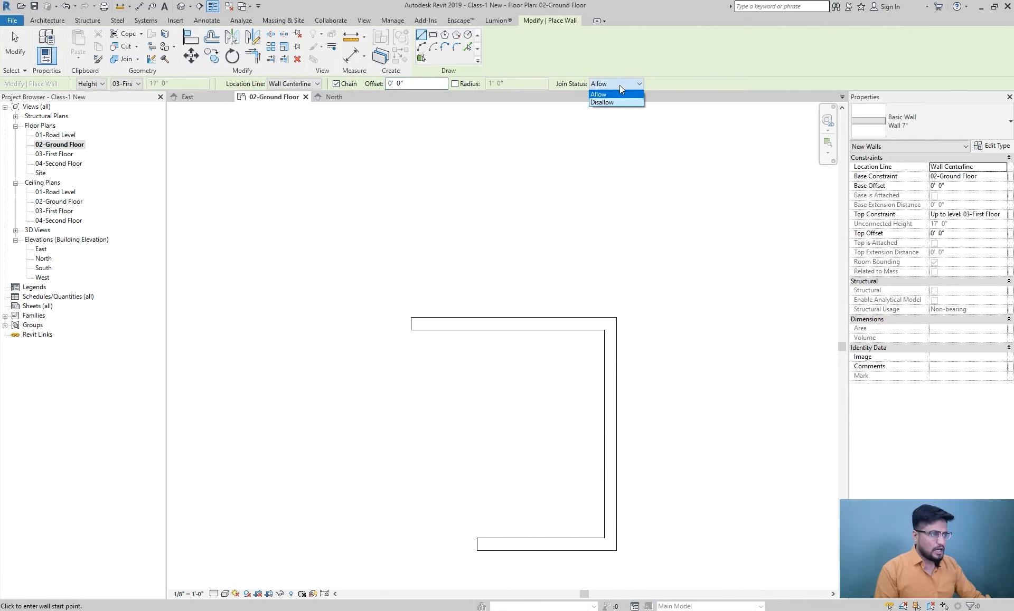
left_click(619, 87)
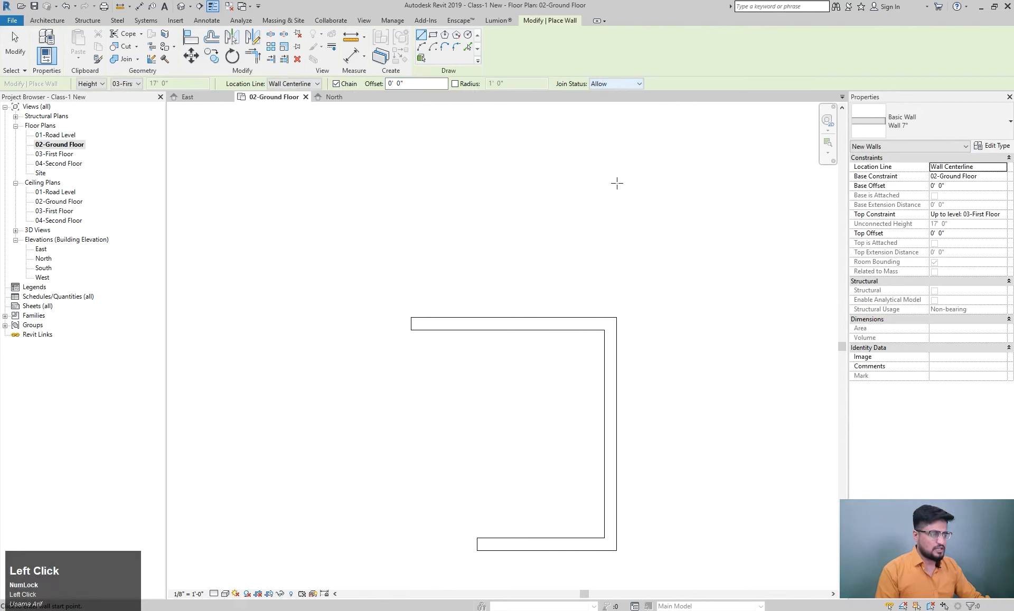
middle_click_drag(436, 269, 461, 522)
scroll(461, 522, "down", 1)
left_click(365, 360)
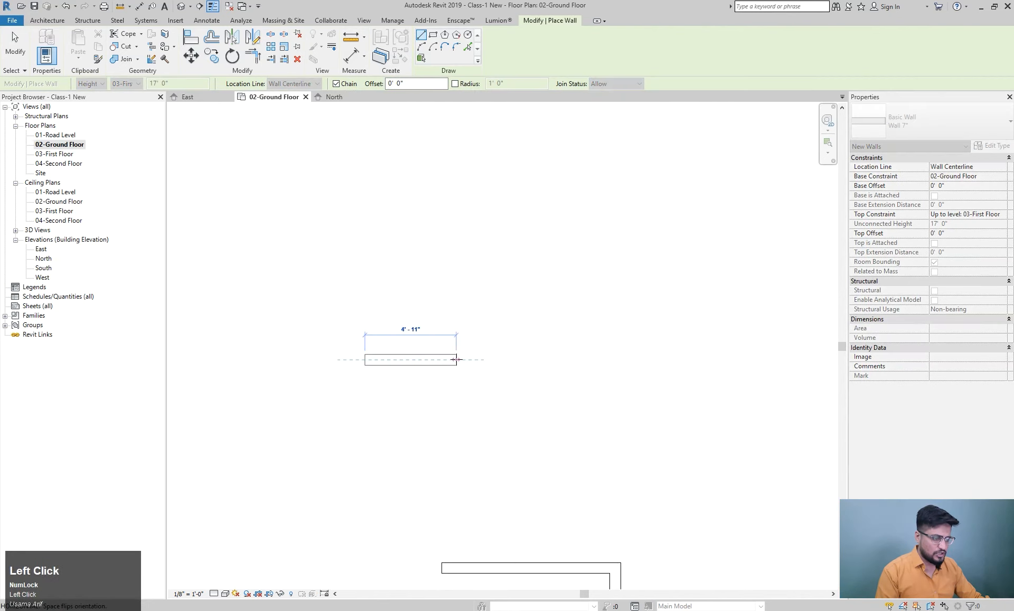
scroll(456, 360, "up", 1)
left_click(456, 360)
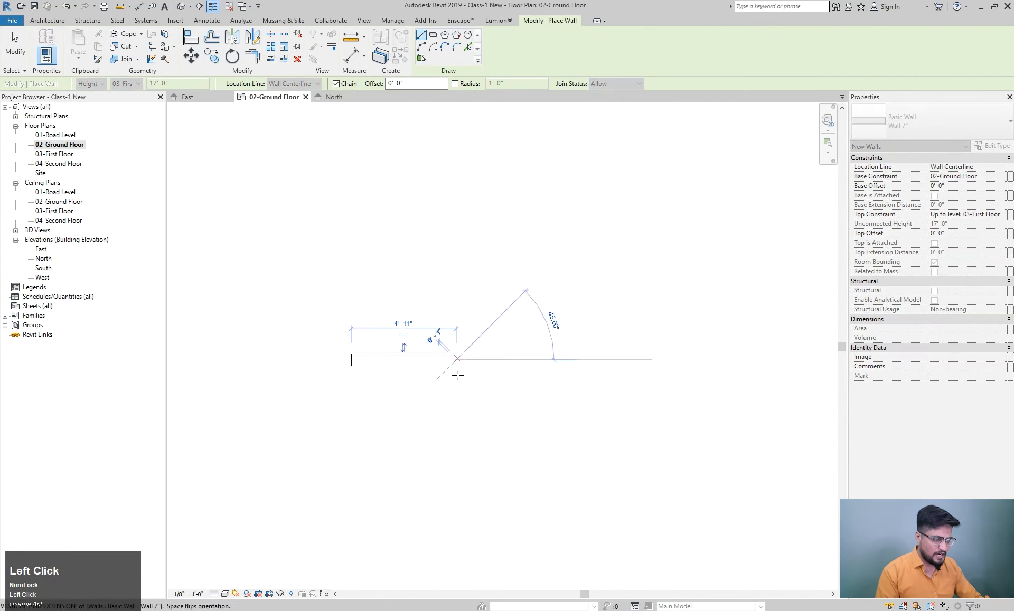
left_click(457, 442)
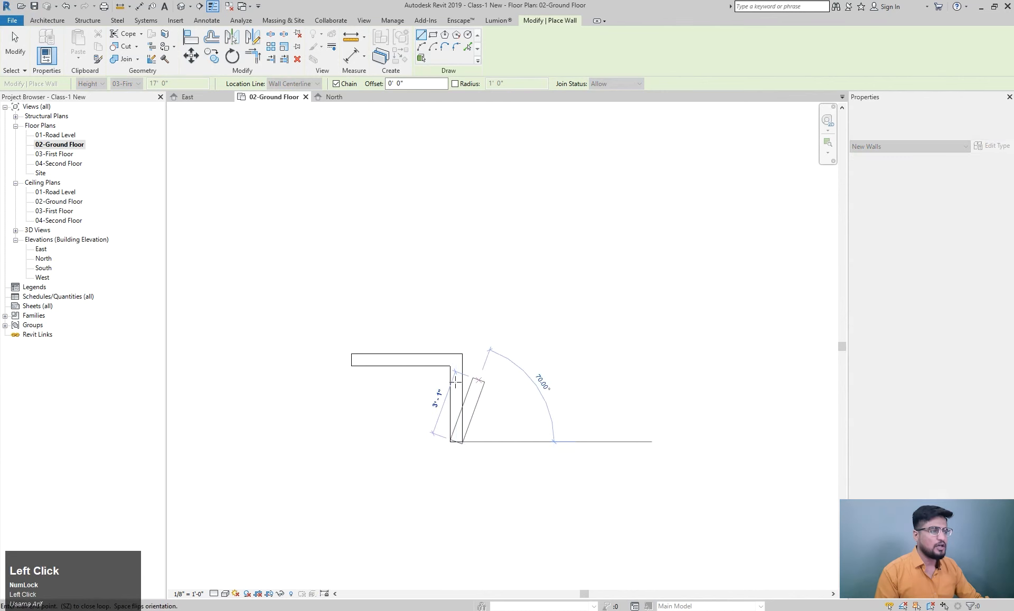
key("Escape")
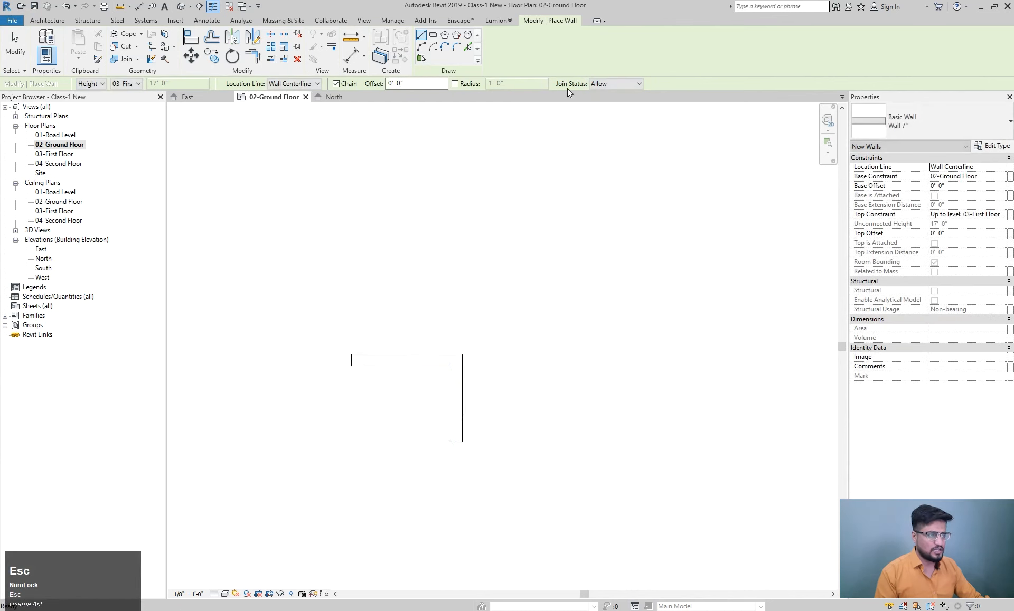
- Set Join Status to Disallow and draw a chained corner of one horizontal and one vertical wall above the previous corner
left_click(600, 85)
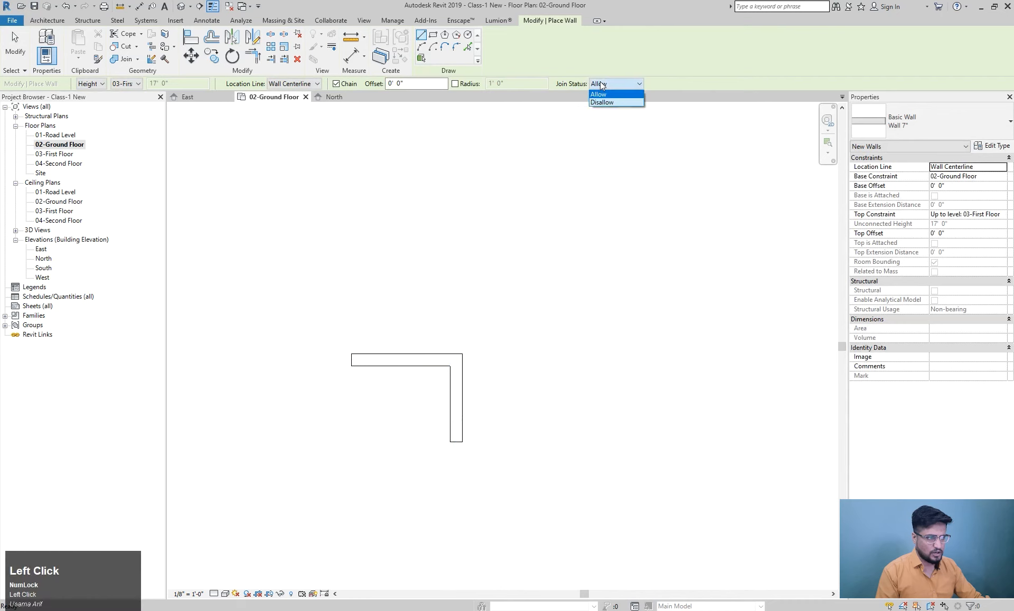
left_click(600, 101)
middle_click_drag(554, 206, 461, 332)
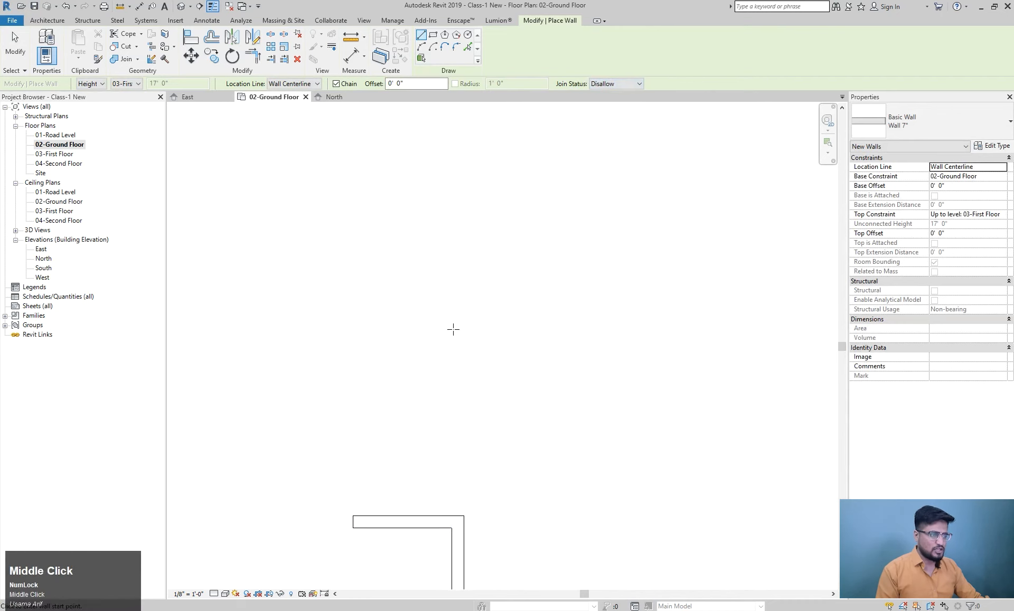
left_click(448, 327)
left_click(600, 326)
left_click(600, 453)
key("Escape")
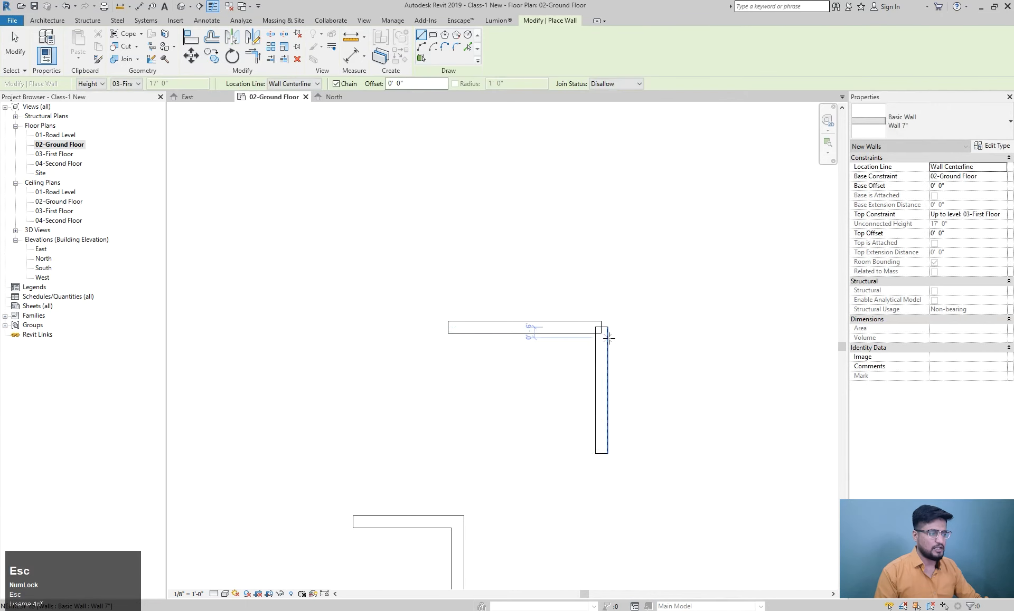
- Set Join Status back to Allow and draw a small two-wall corner above the unjoined one, with a vertical leg about 2'-5" long
left_click(614, 88)
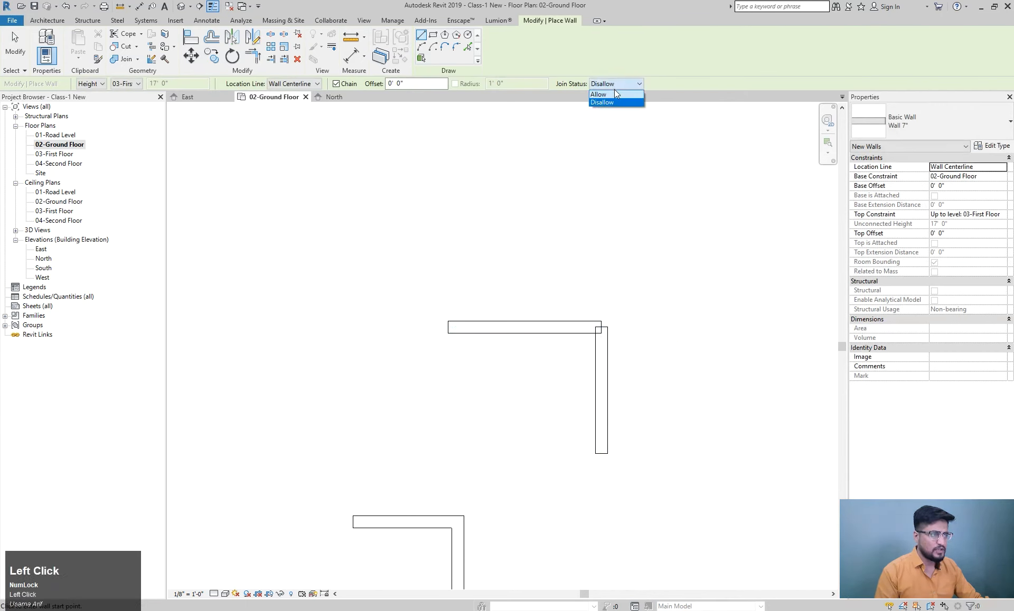
left_click(607, 94)
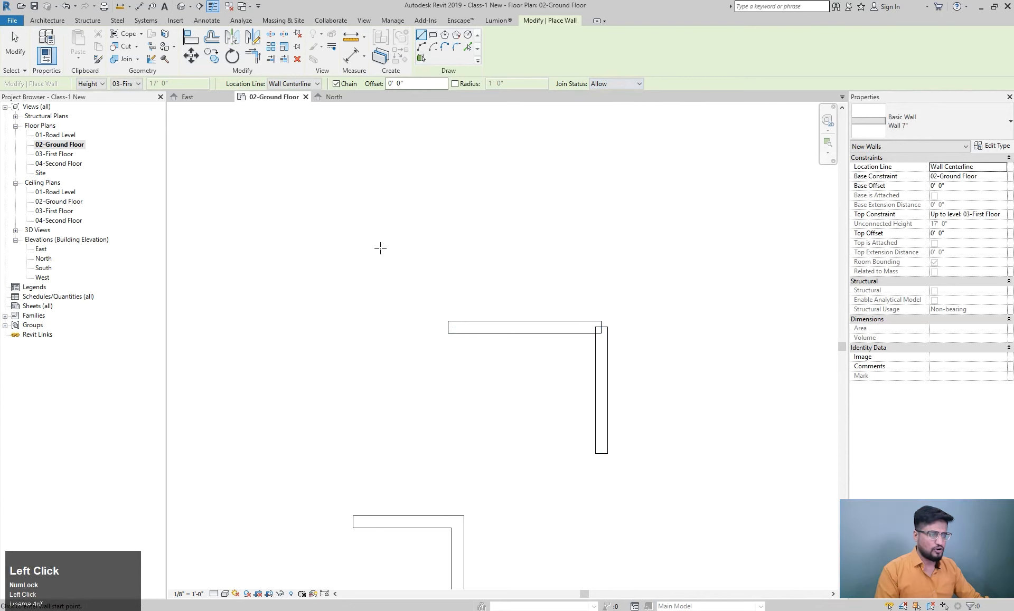
left_click(265, 216)
left_click(347, 217)
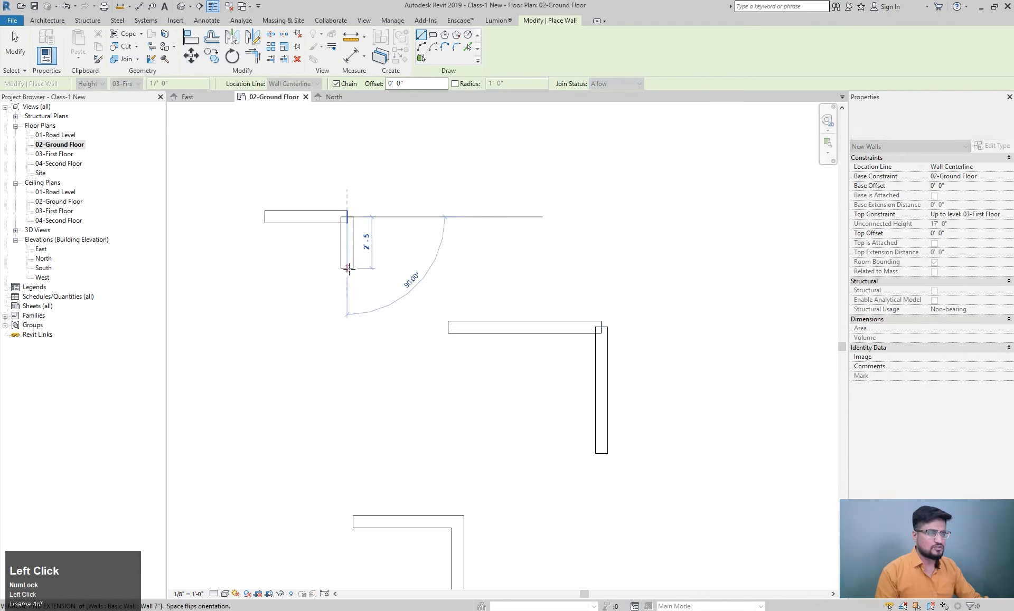
left_click(347, 268)
key("Escape")
- Leave the Wall tool and delete all the practice walls in the ground floor plan
scroll(446, 240, "down", 5)
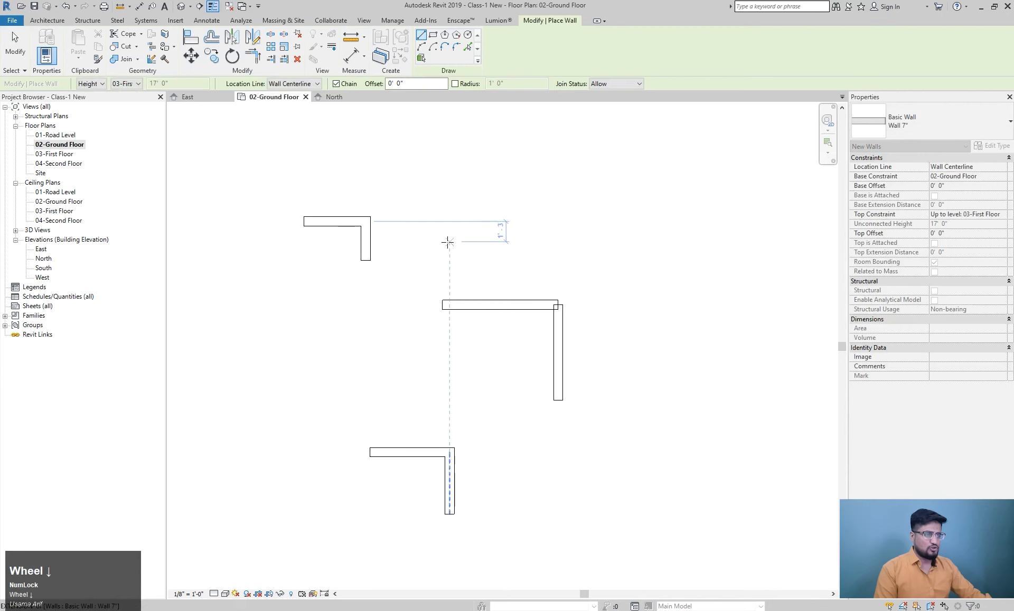
key("Escape")
left_click_drag(369, 203, 522, 483)
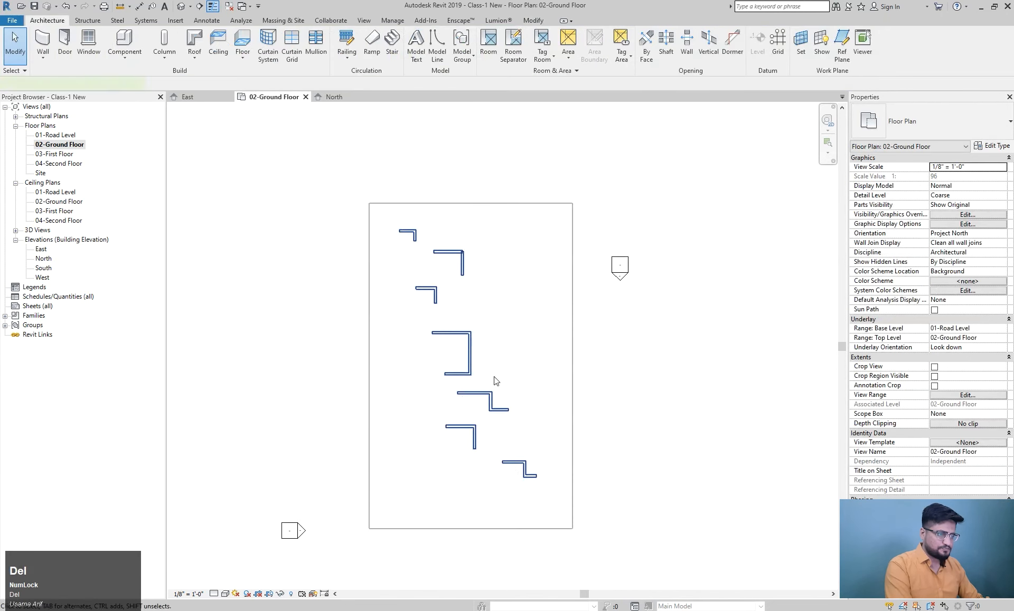
key("Delete")
- Start the Wall tool with the Rectangle draw option and preview a rectangle about 20' by 18'-6" without placing it
middle_click_drag(475, 316, 481, 353)
left_click(42, 41)
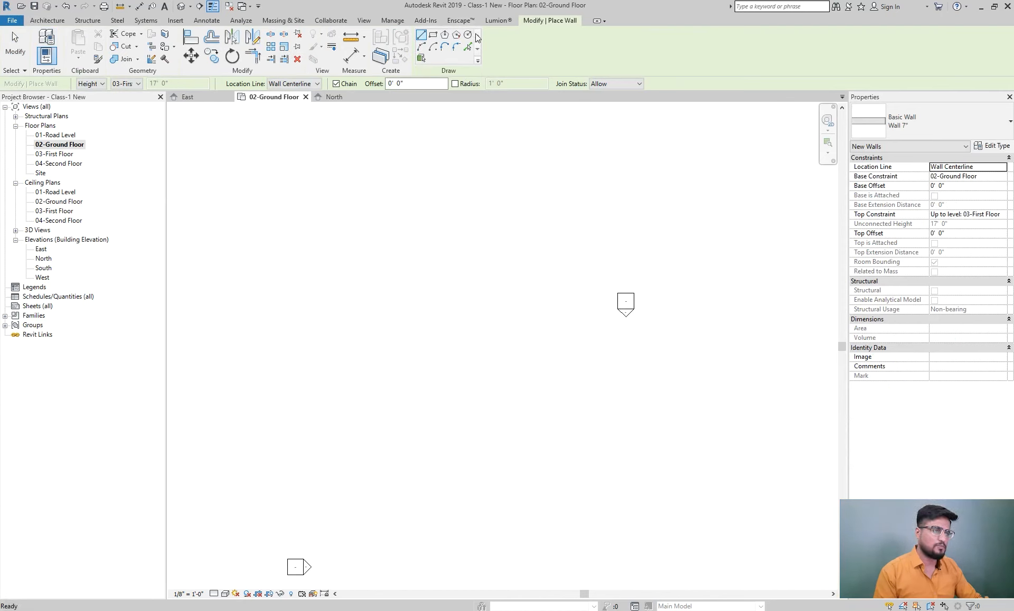
left_click(355, 215)
scroll(434, 216, "up", 5)
middle_click_drag(445, 215, 446, 215, "shift")
key("Escape")
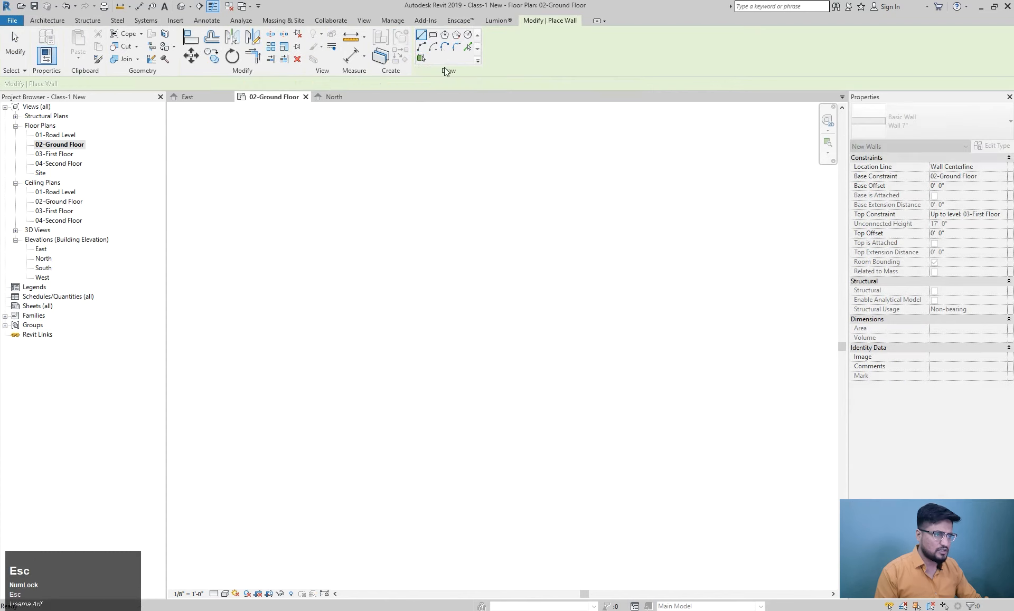
left_click(433, 34)
left_click(389, 279)
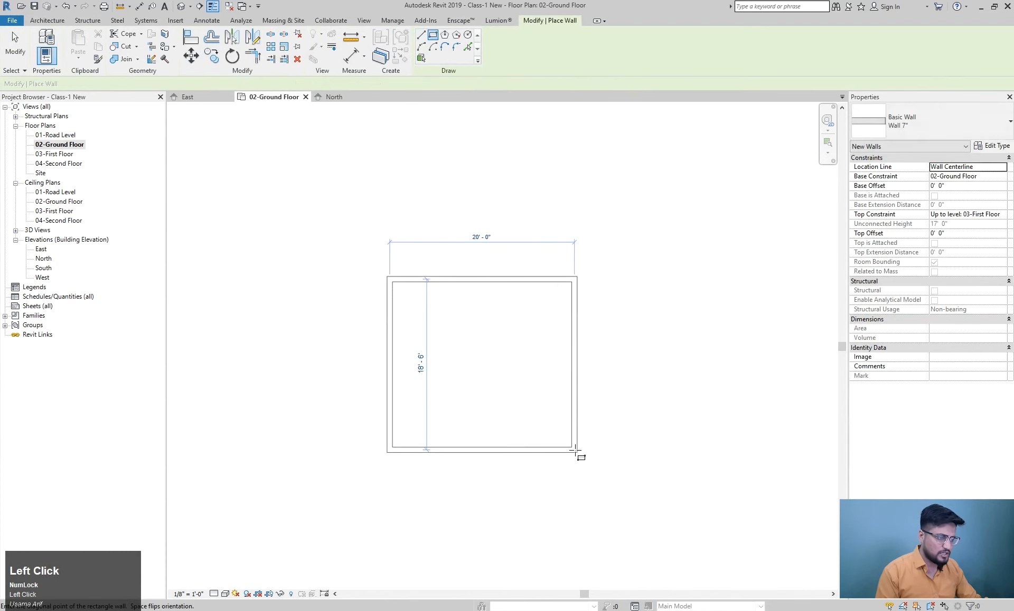
key("Escape")
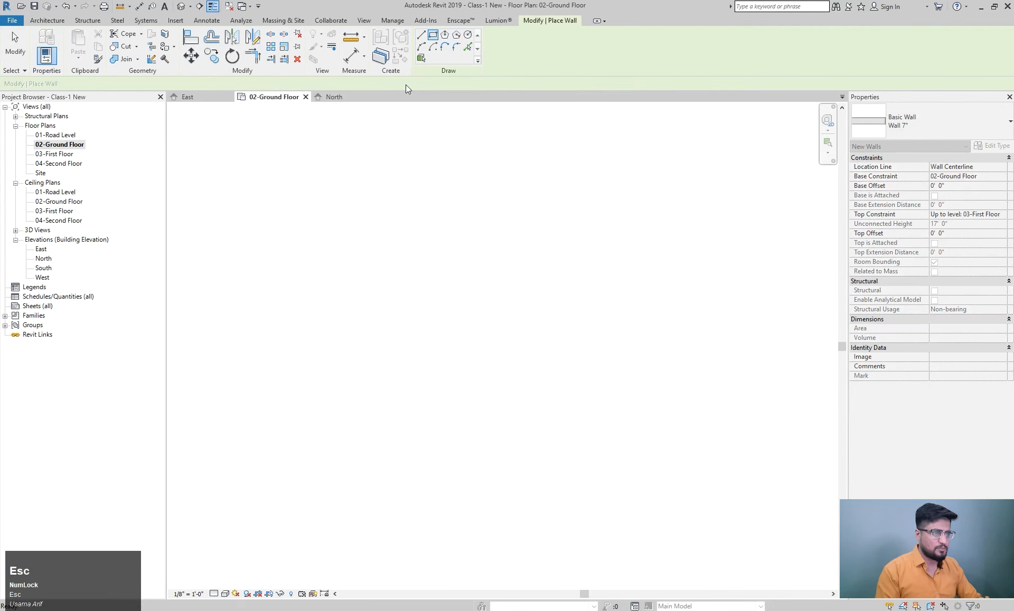
- Set the wall offset to 5' and draw a rectangular loop of walls about 25'-6" by 23'-6"
left_click(361, 93)
type("5")
key("Return")
left_click(380, 216)
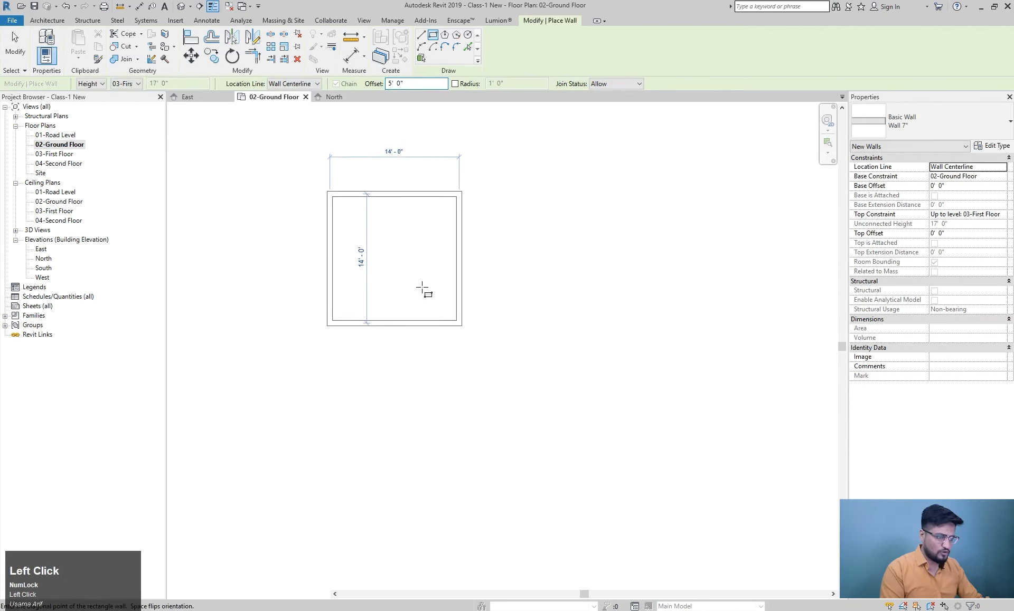
scroll(517, 391, "down", 2)
key("Escape")
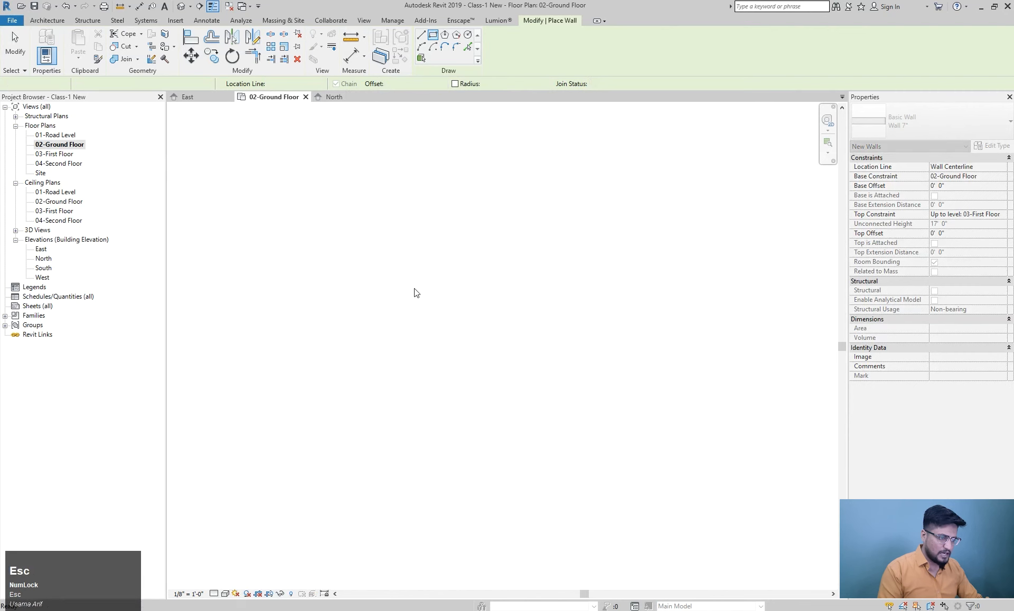
left_click(403, 285)
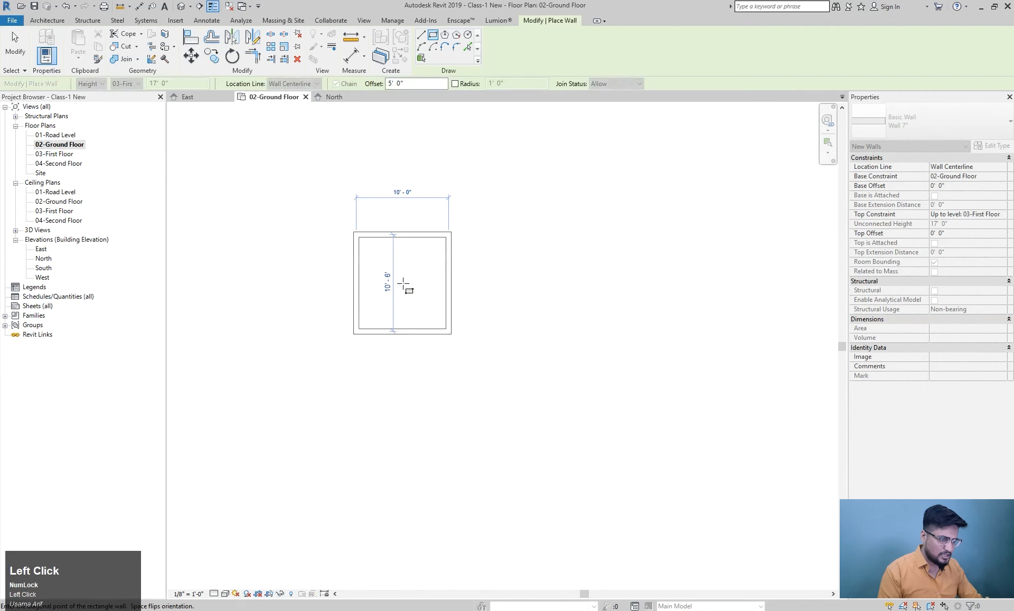
left_click(544, 407)
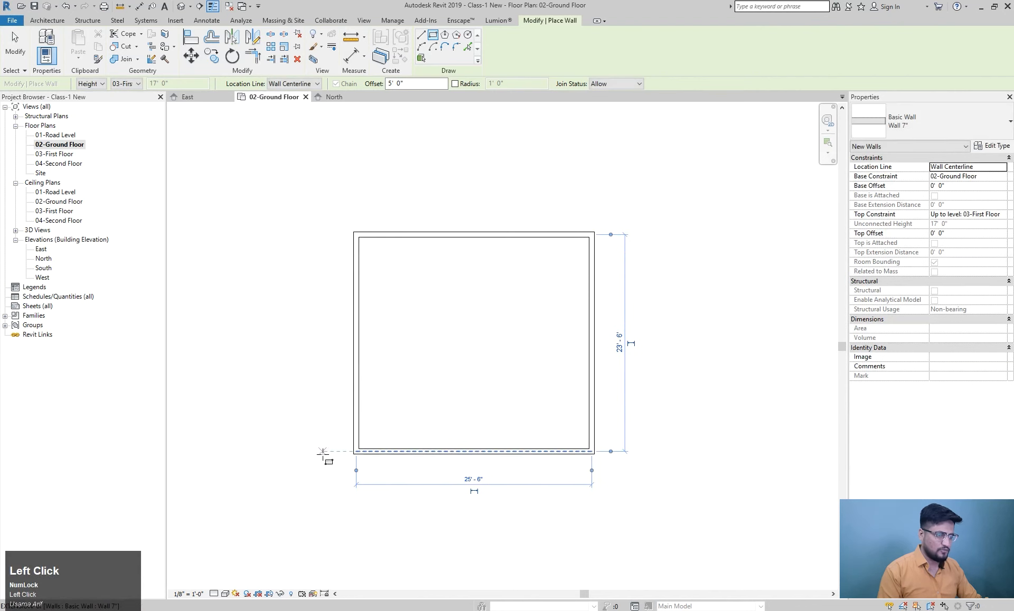
- Set the offset to 0', preview a circular wall of about 10'-6" radius beside the rectangle without placing it, and leave the Wall tool
left_click(410, 83)
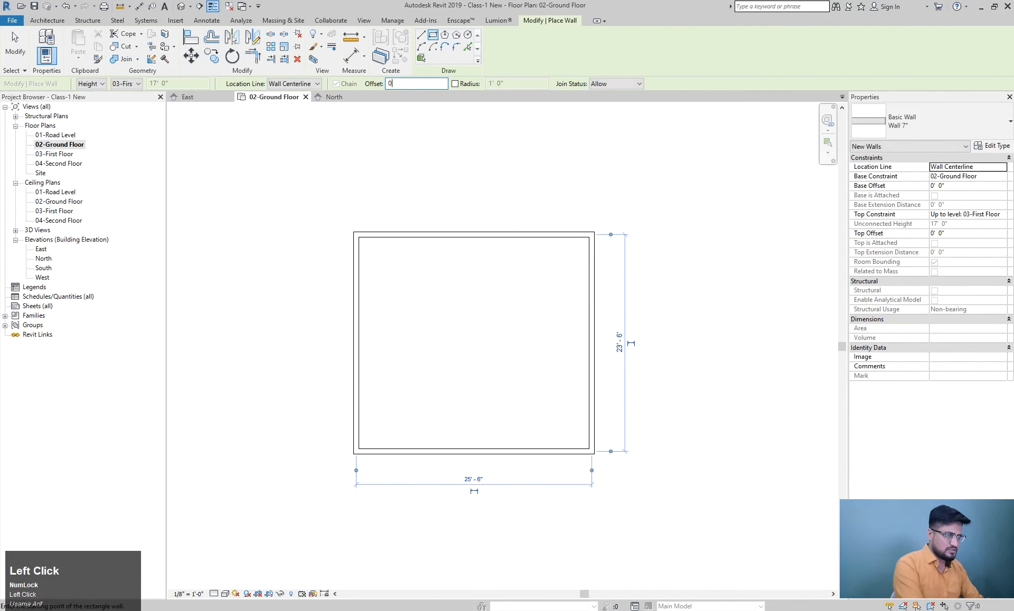
left_click(467, 34)
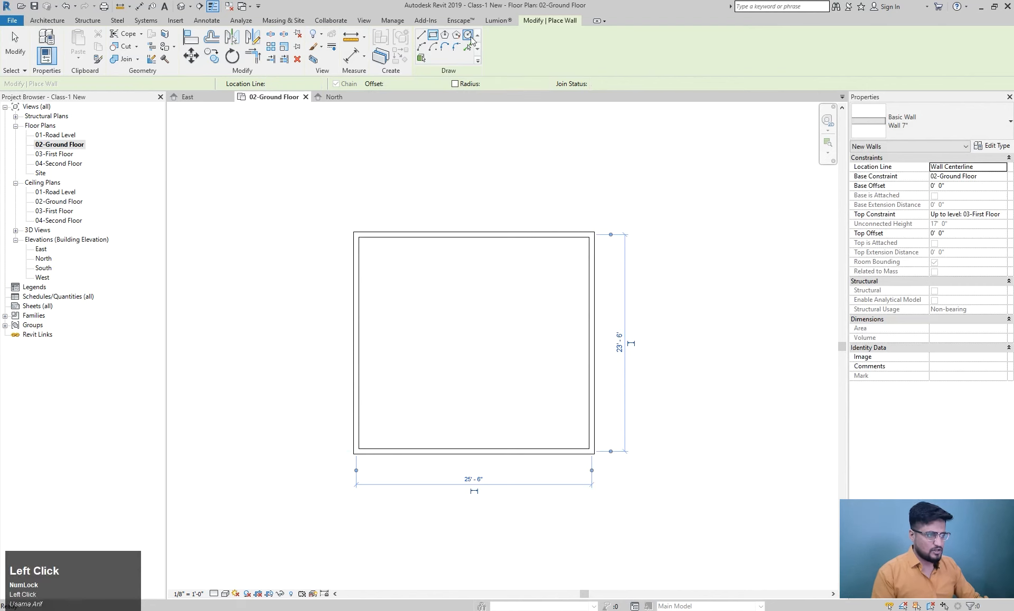
scroll(516, 351, "down", 4)
middle_click_drag(370, 253, 395, 277)
left_click(359, 257)
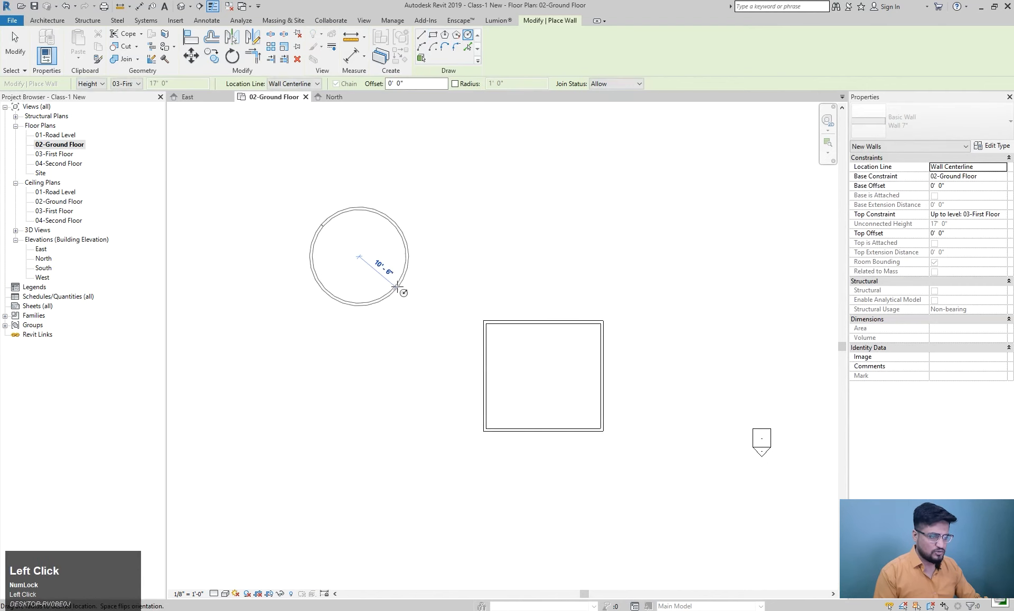
key("Escape")
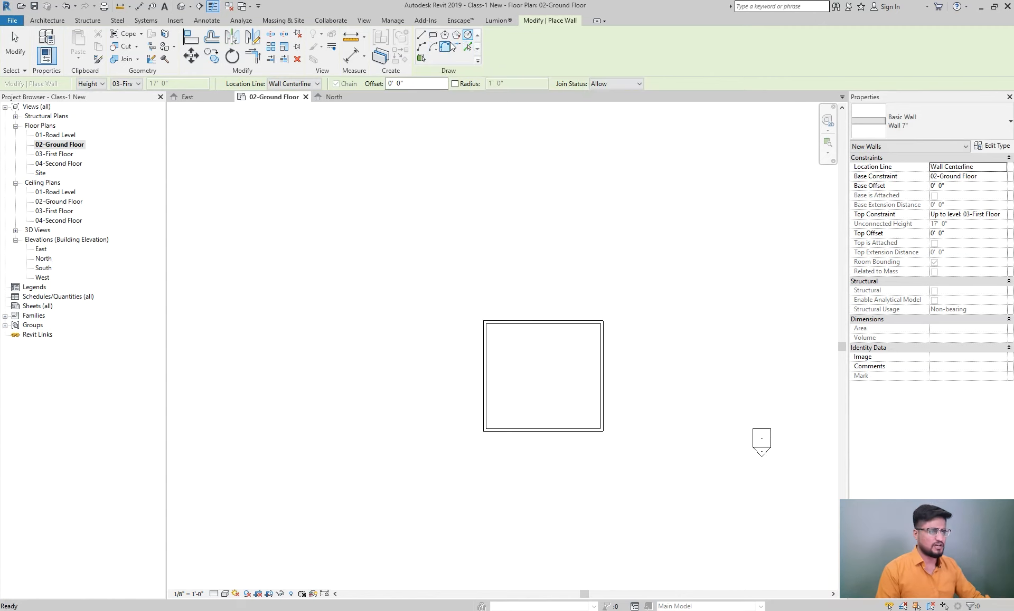
scroll(520, 216, "down", 5)
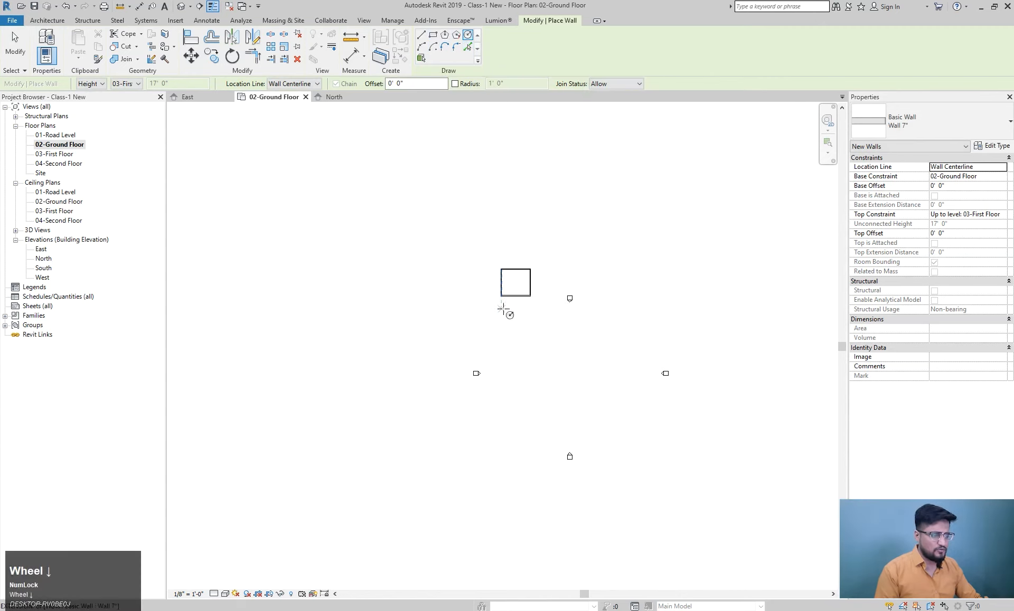
key("Escape")
scroll(493, 287, "up", 5)
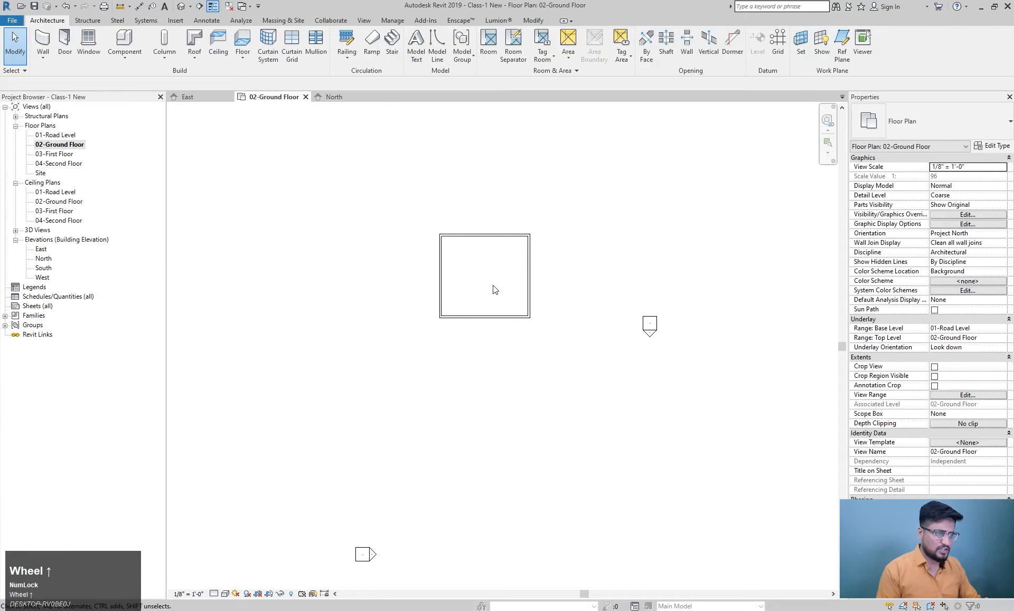